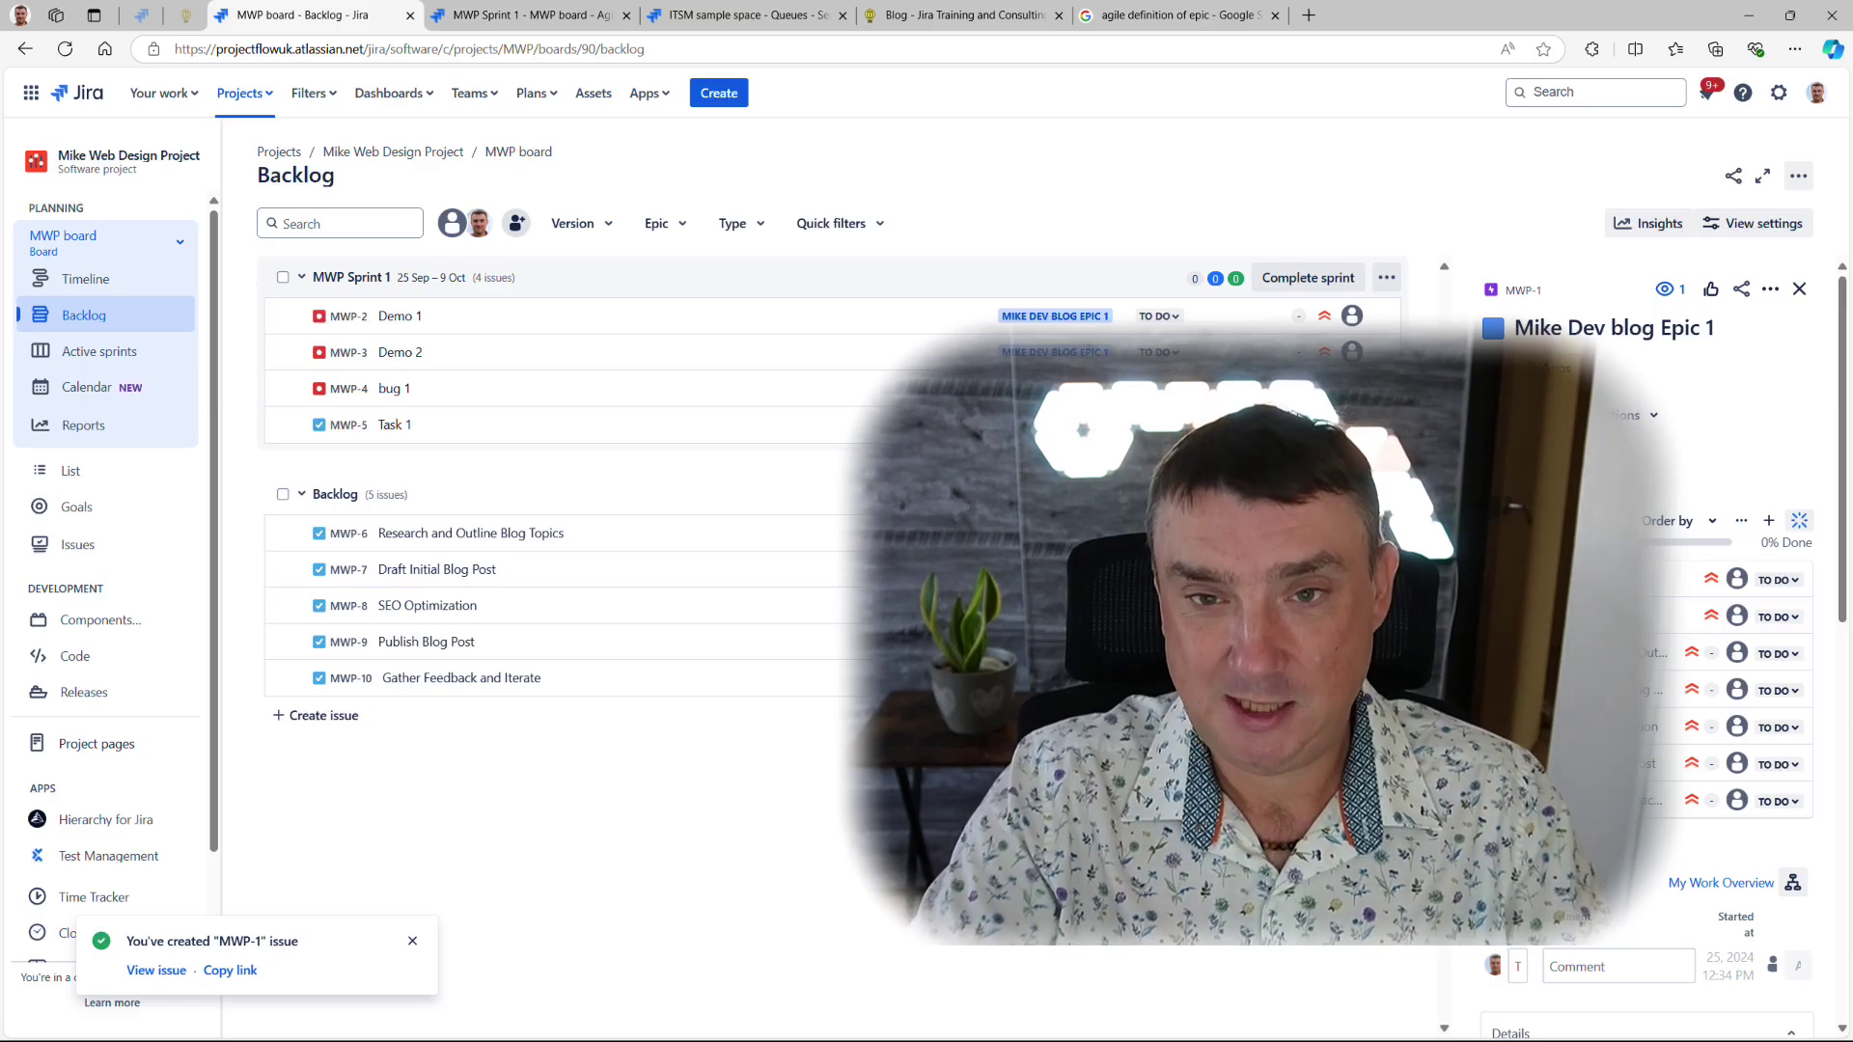
# Step: Read the agile definition of an epic in the open Google search results and return to the Jira backlog
pyautogui.click(1198, 15)
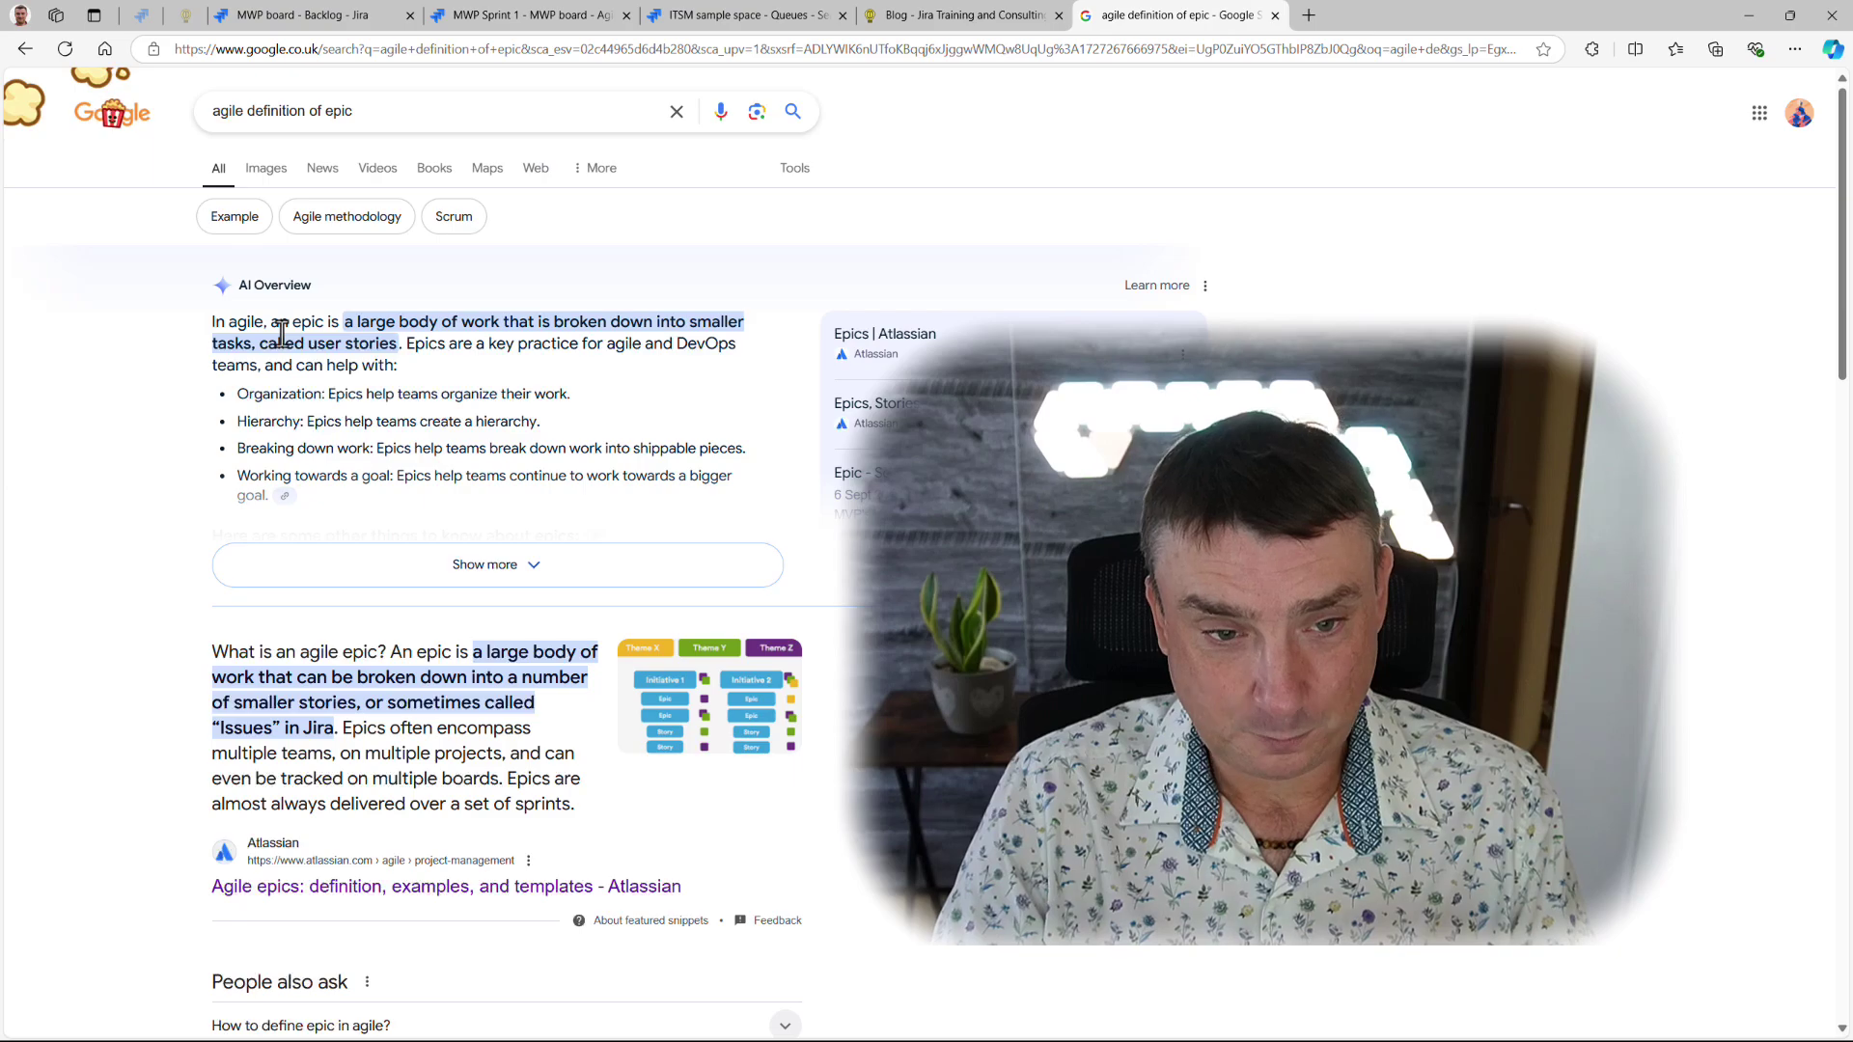
pyautogui.click(312, 16)
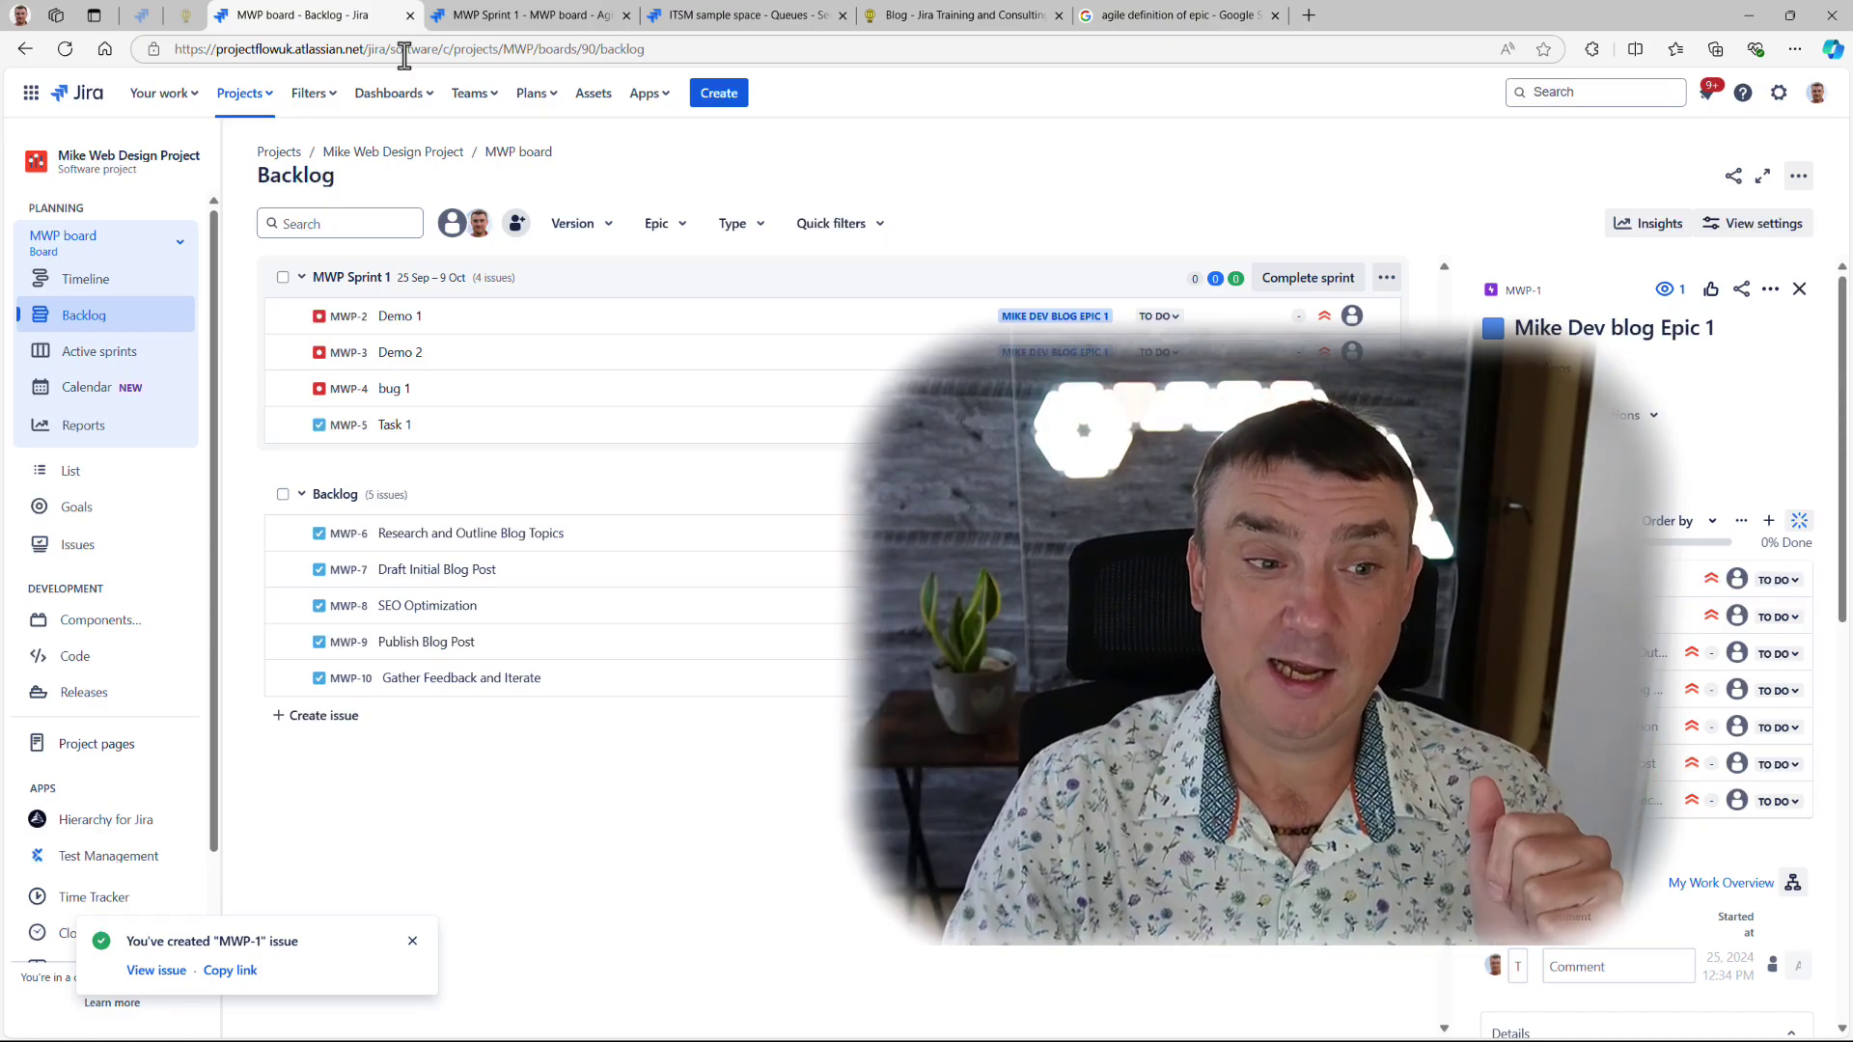
# Step: View the MWP board's timeline and expand the blog epic MWP-1 to examine its child issues
pyautogui.click(86, 279)
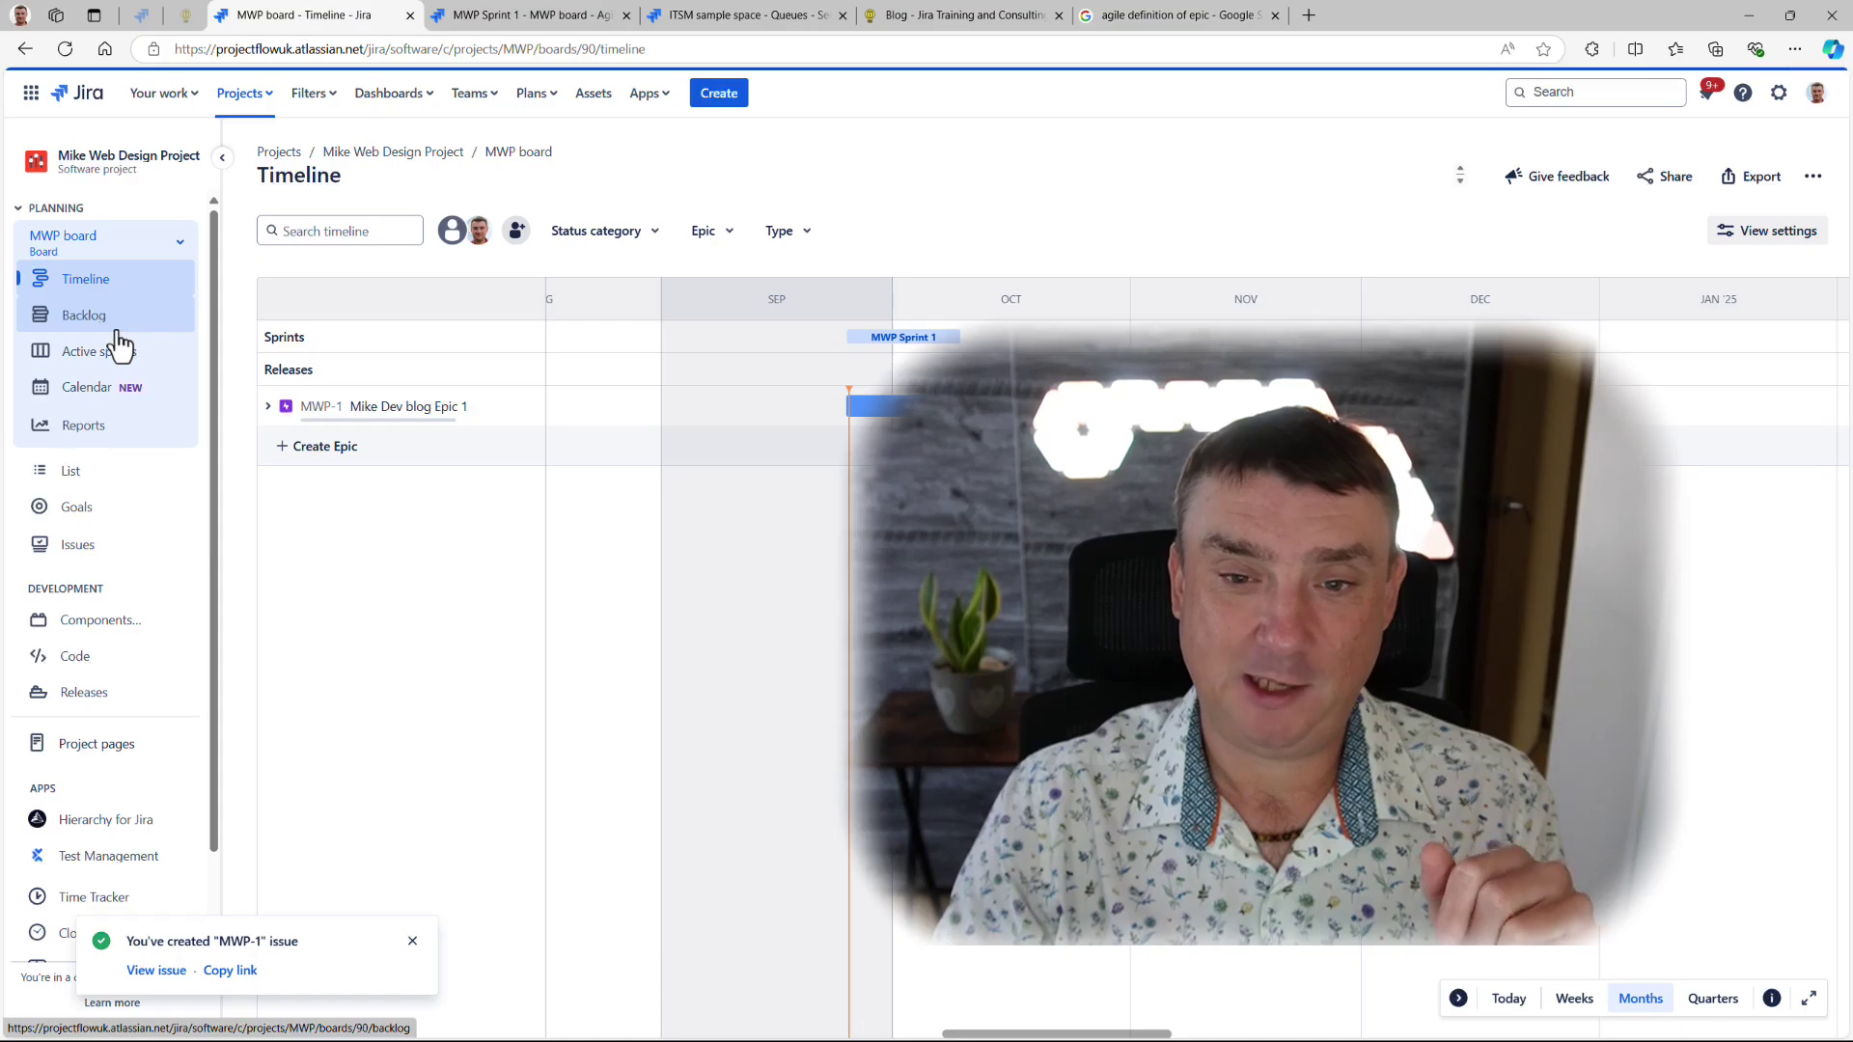
pyautogui.click(268, 410)
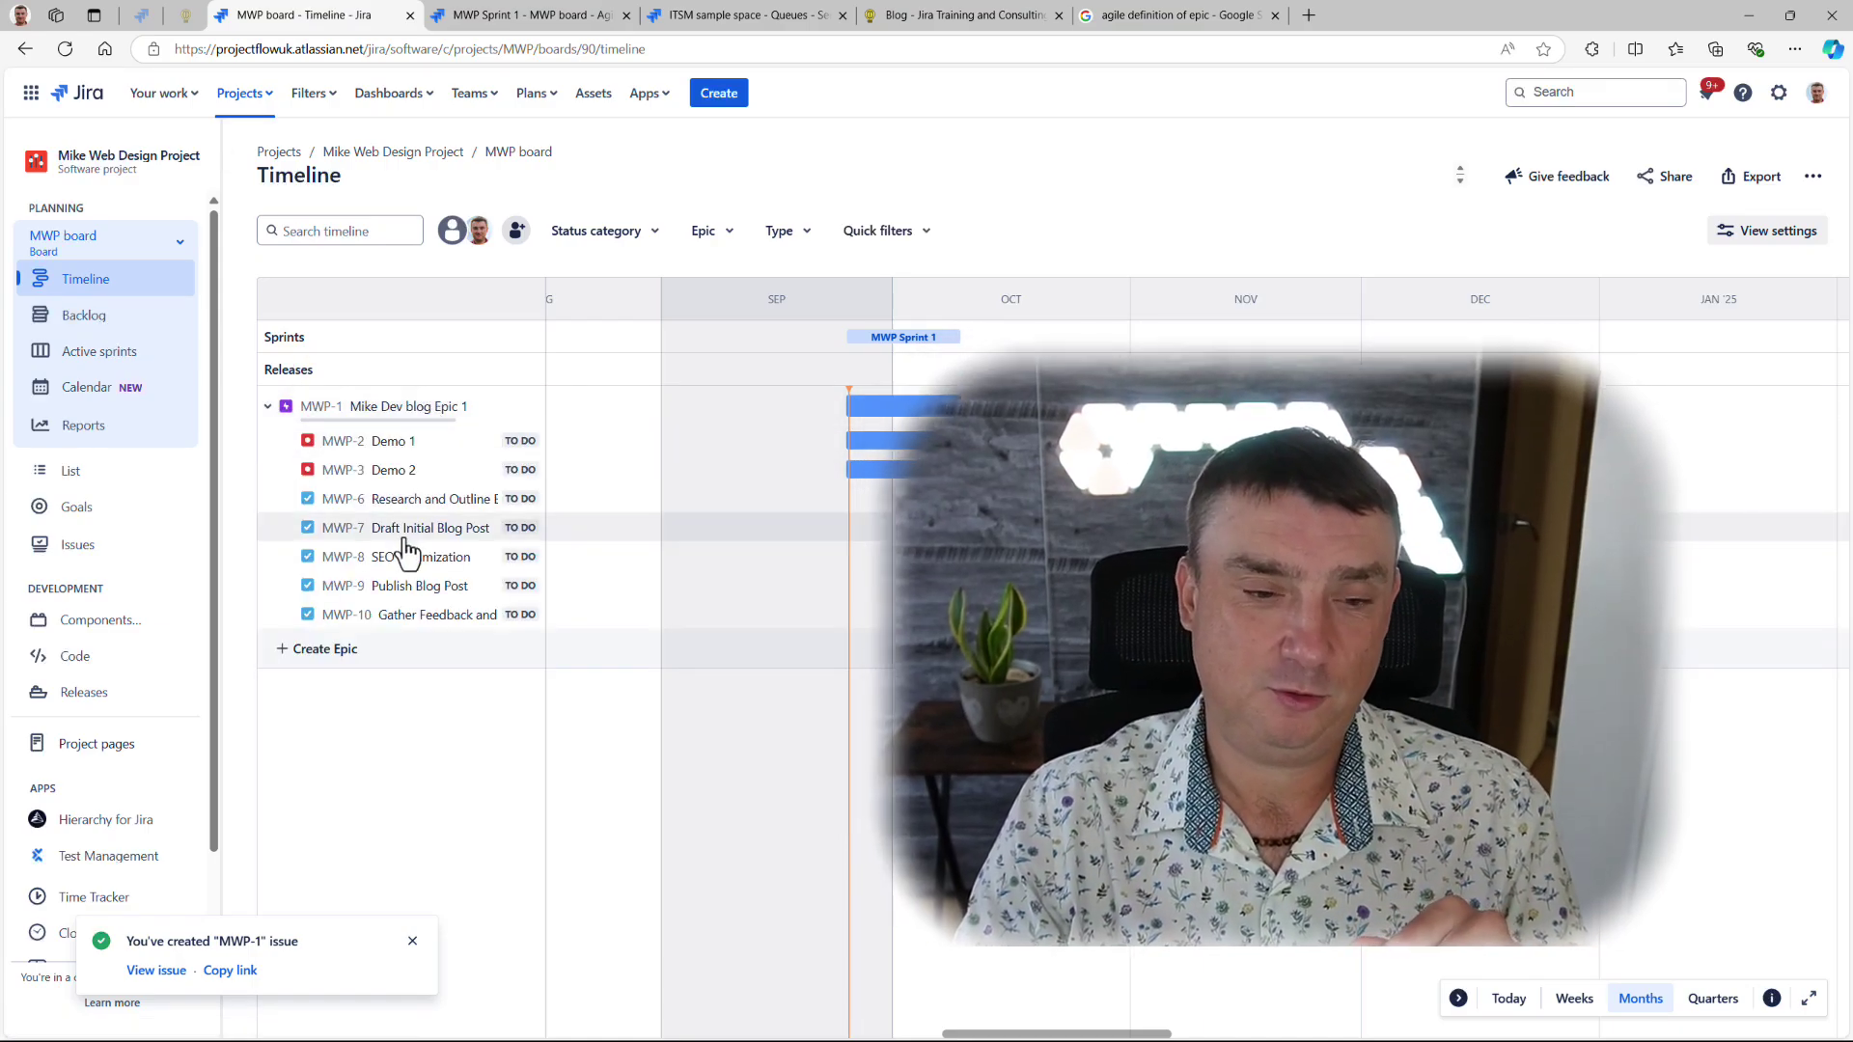
pyautogui.moveTo(445, 608)
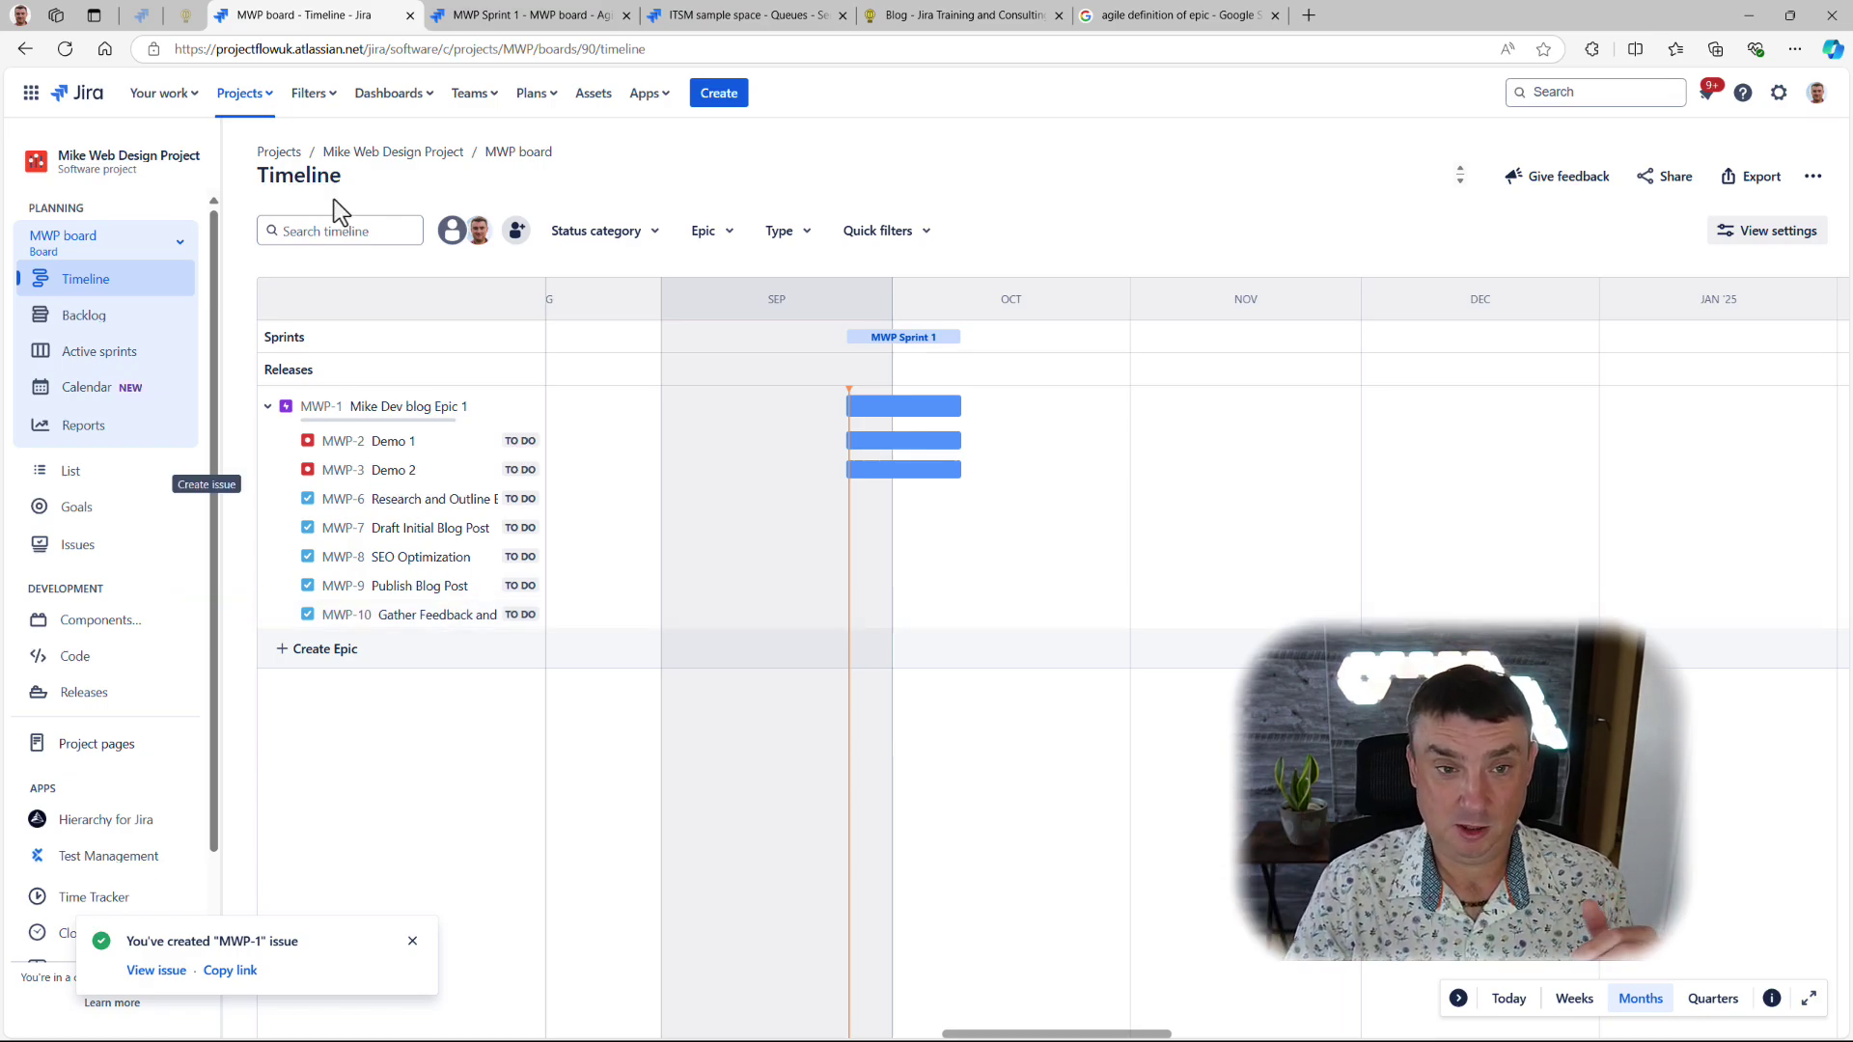
# Step: Look through the available Jira plans and return to the MWP board's backlog
pyautogui.click(534, 97)
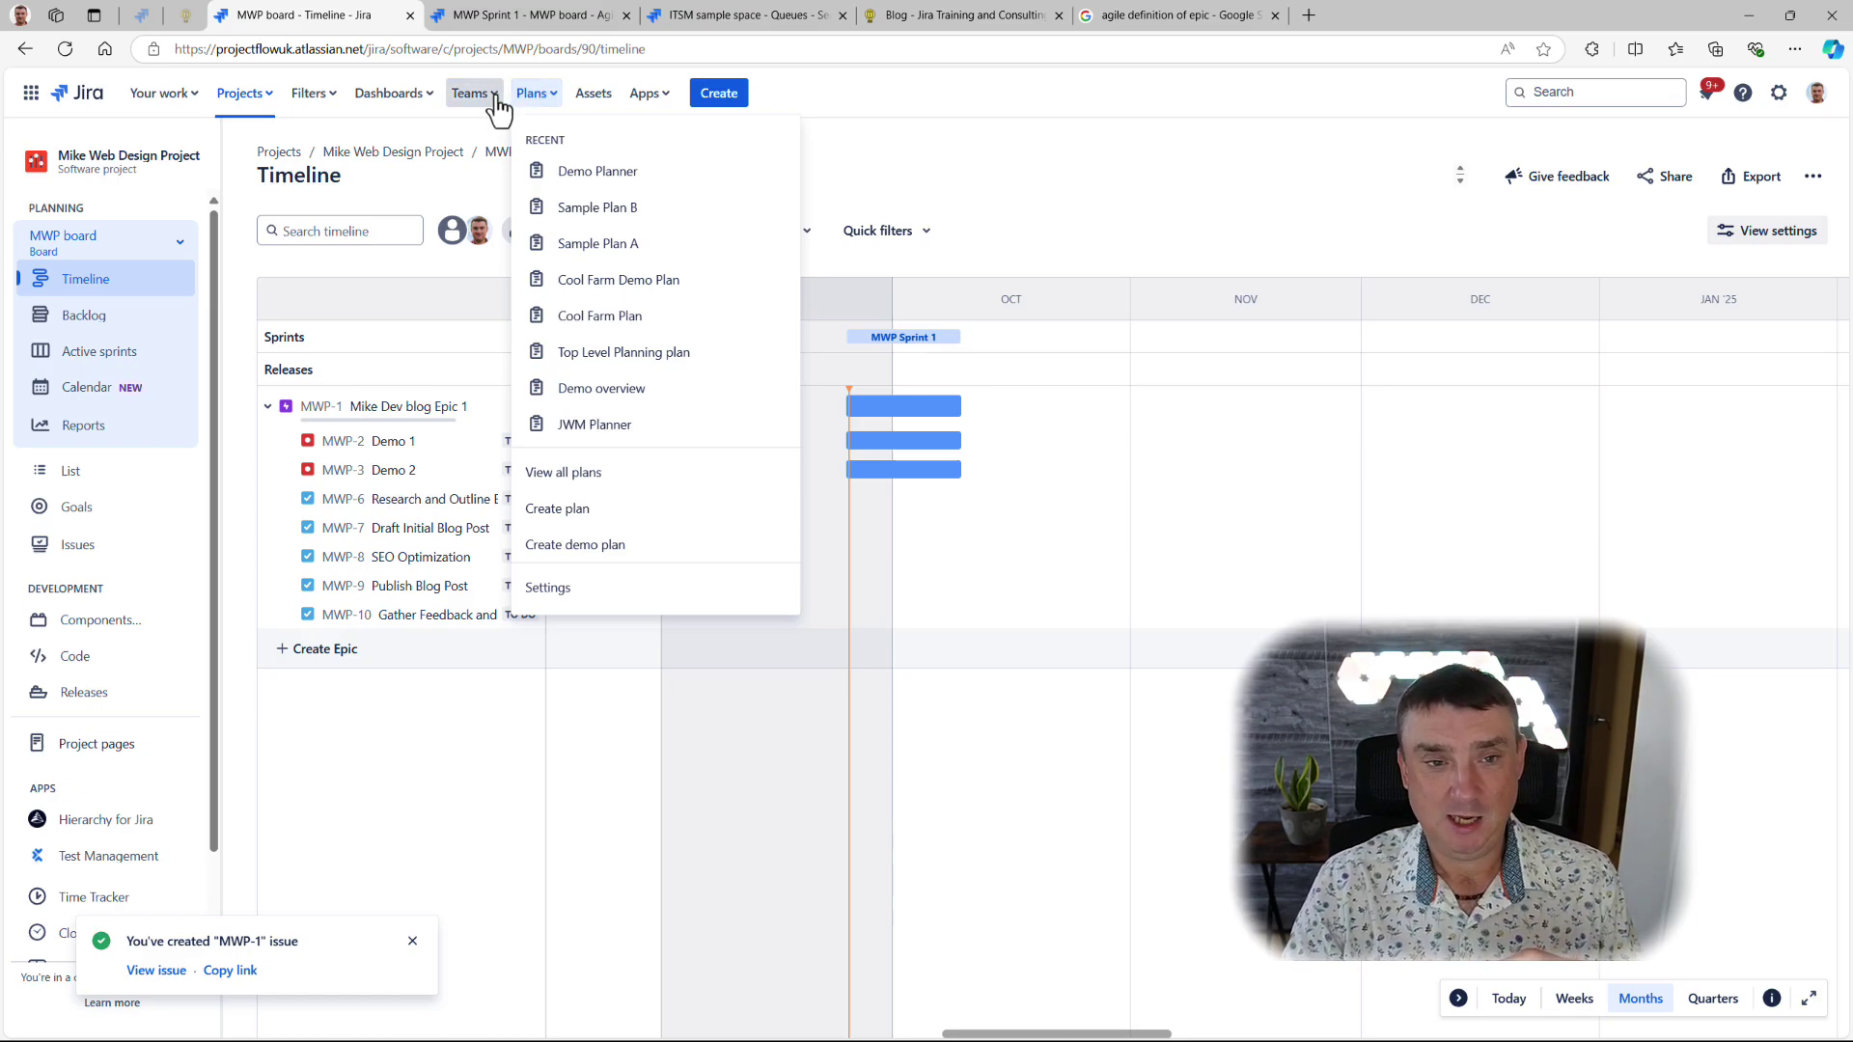
pyautogui.click(976, 76)
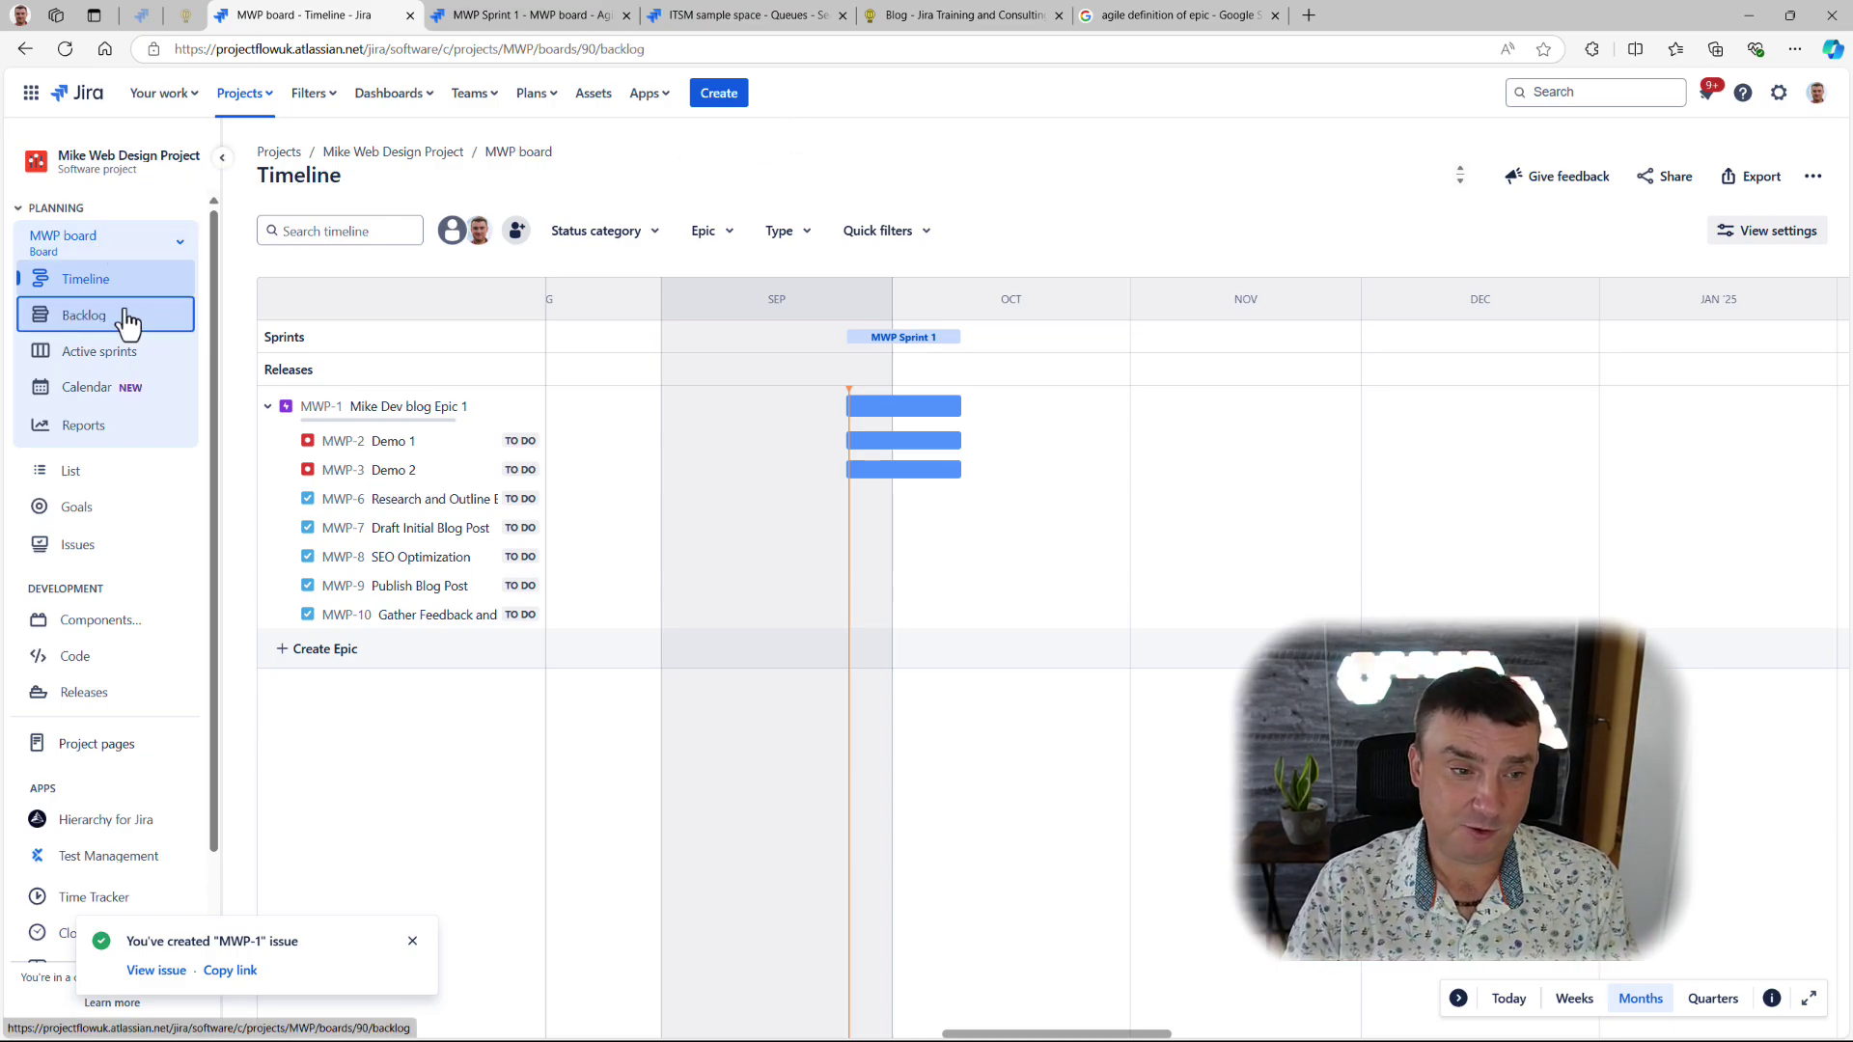
pyautogui.click(80, 319)
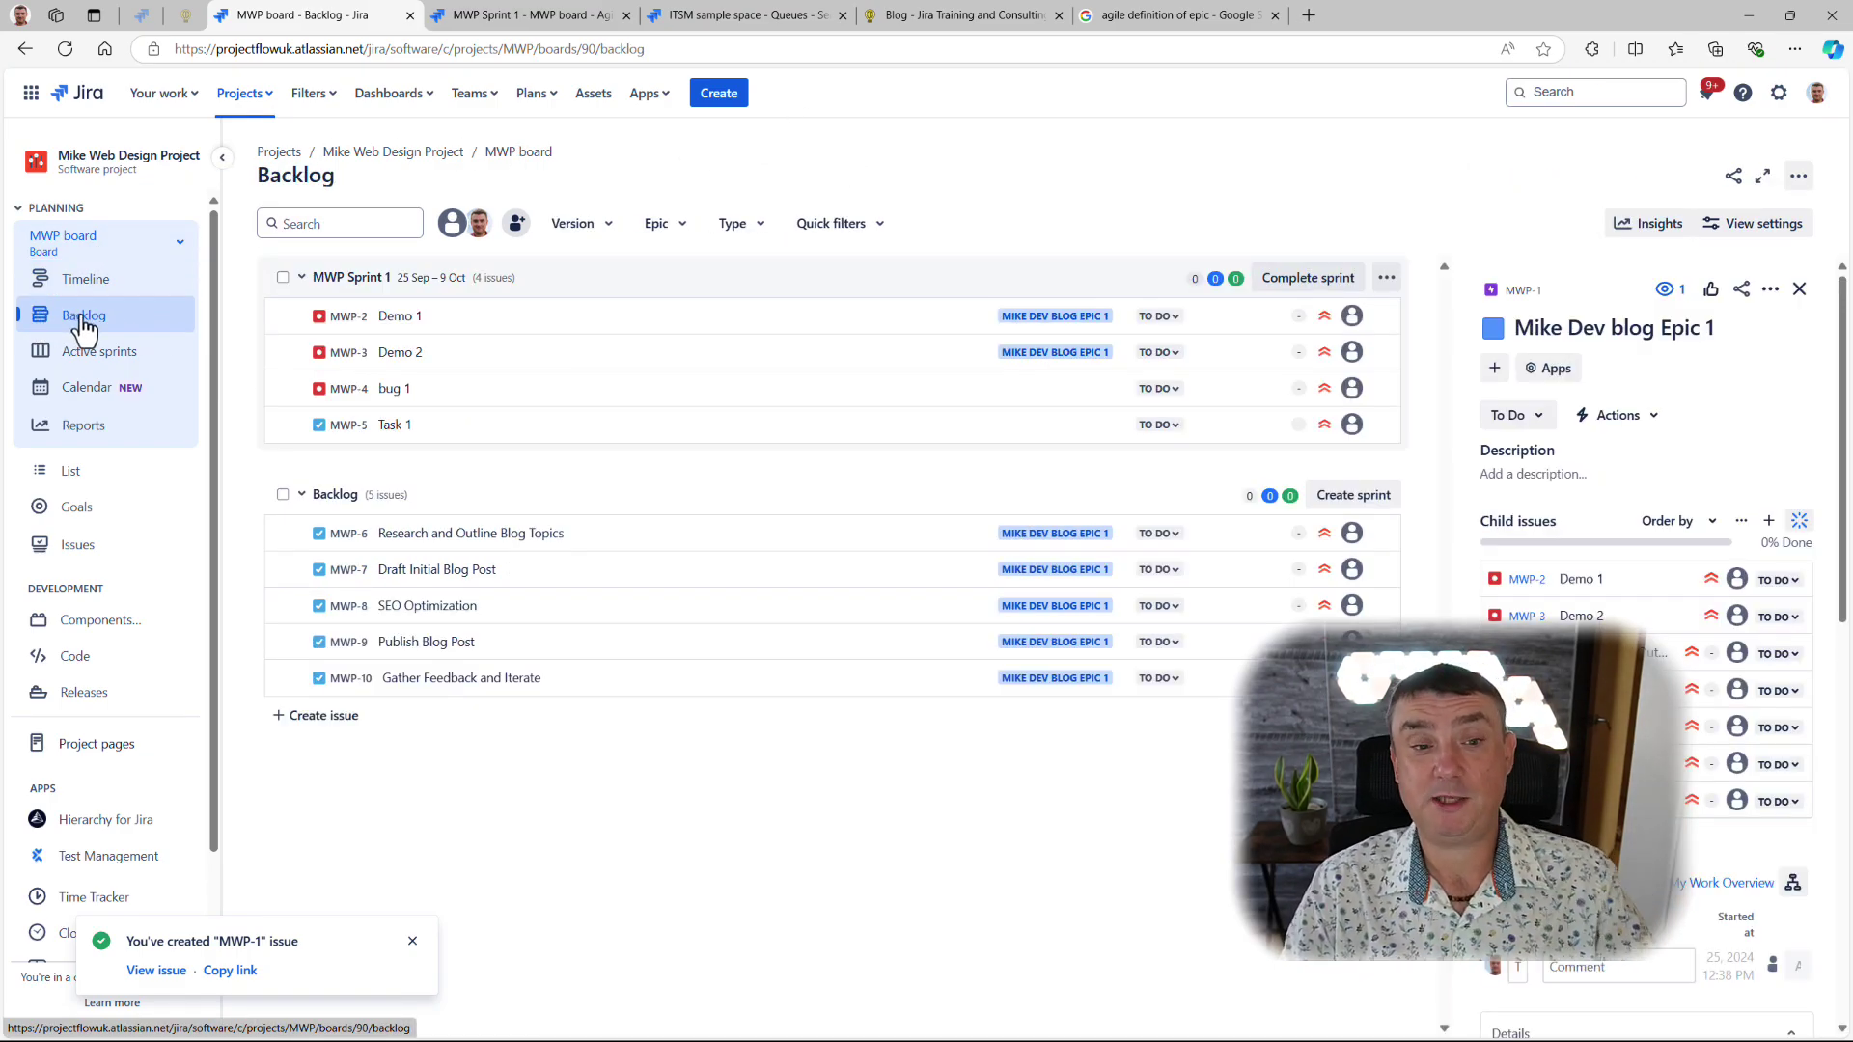
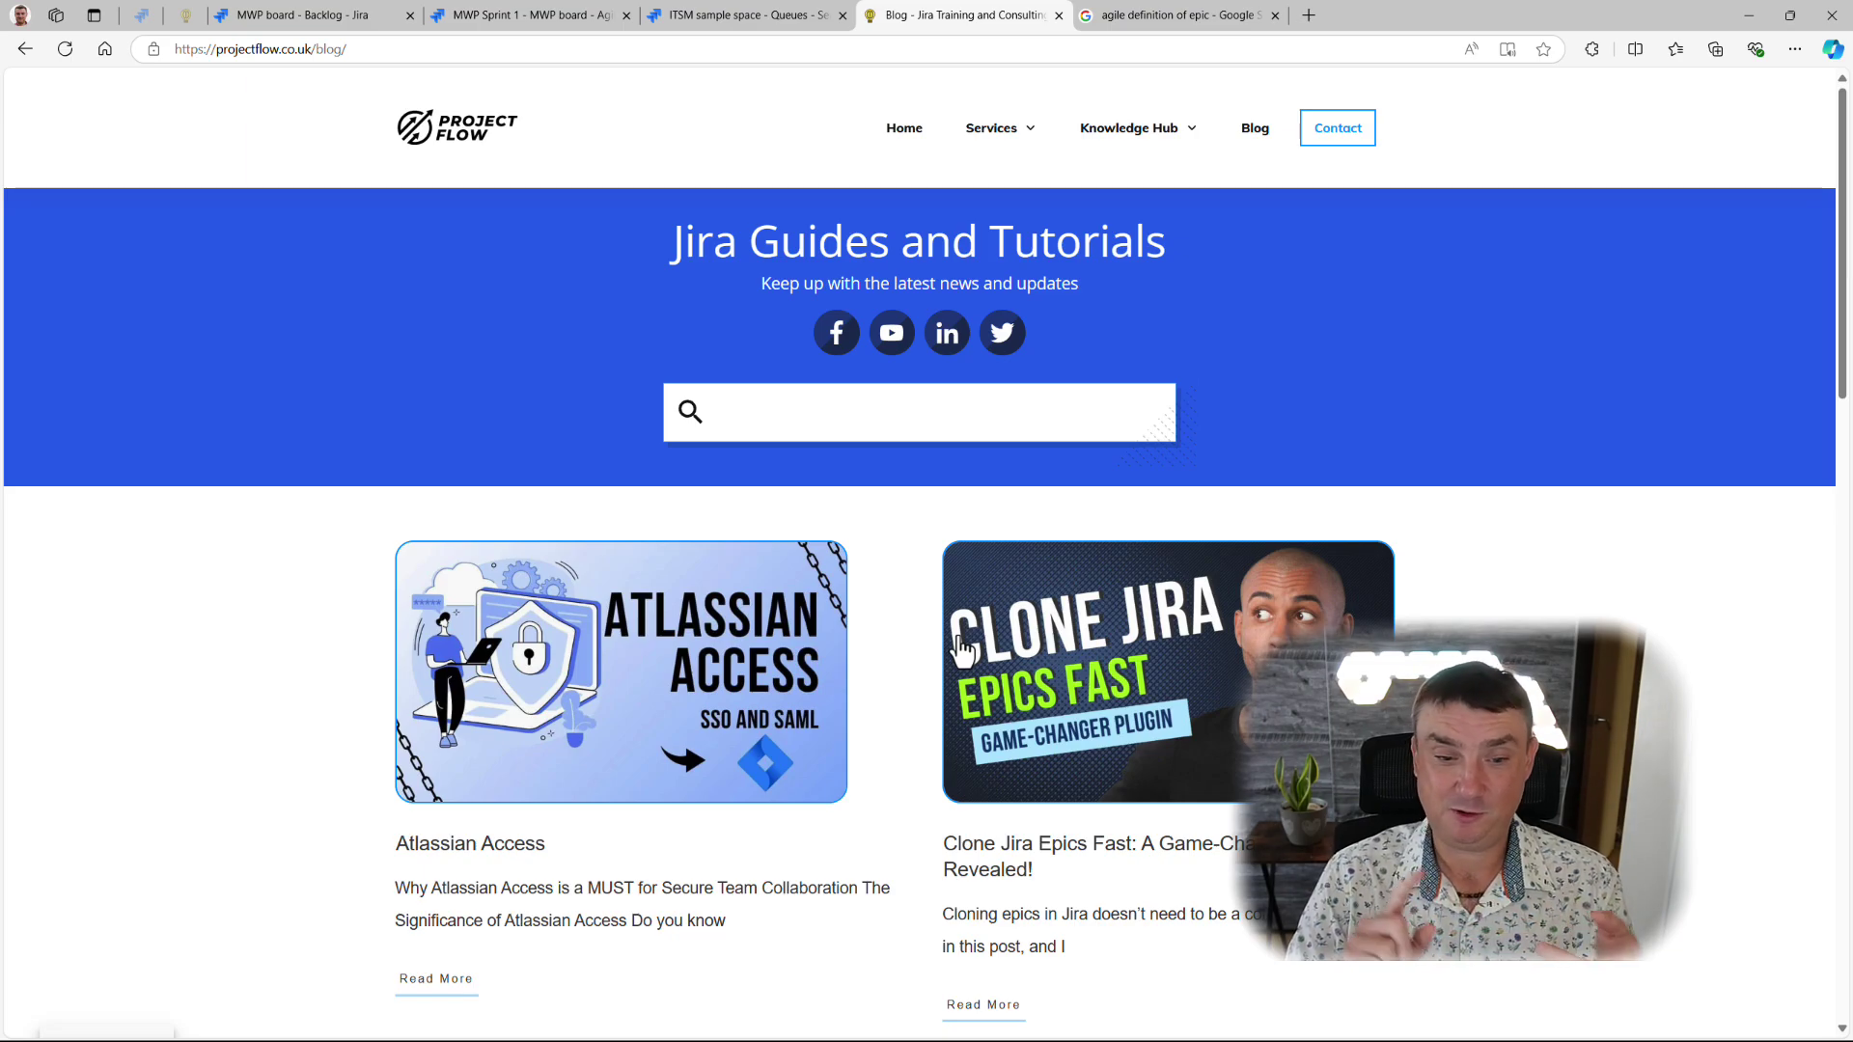
# Step: Look through the article list on the Project Flow blog and return to the Jira backlog
pyautogui.scroll(-3, 959, 758)
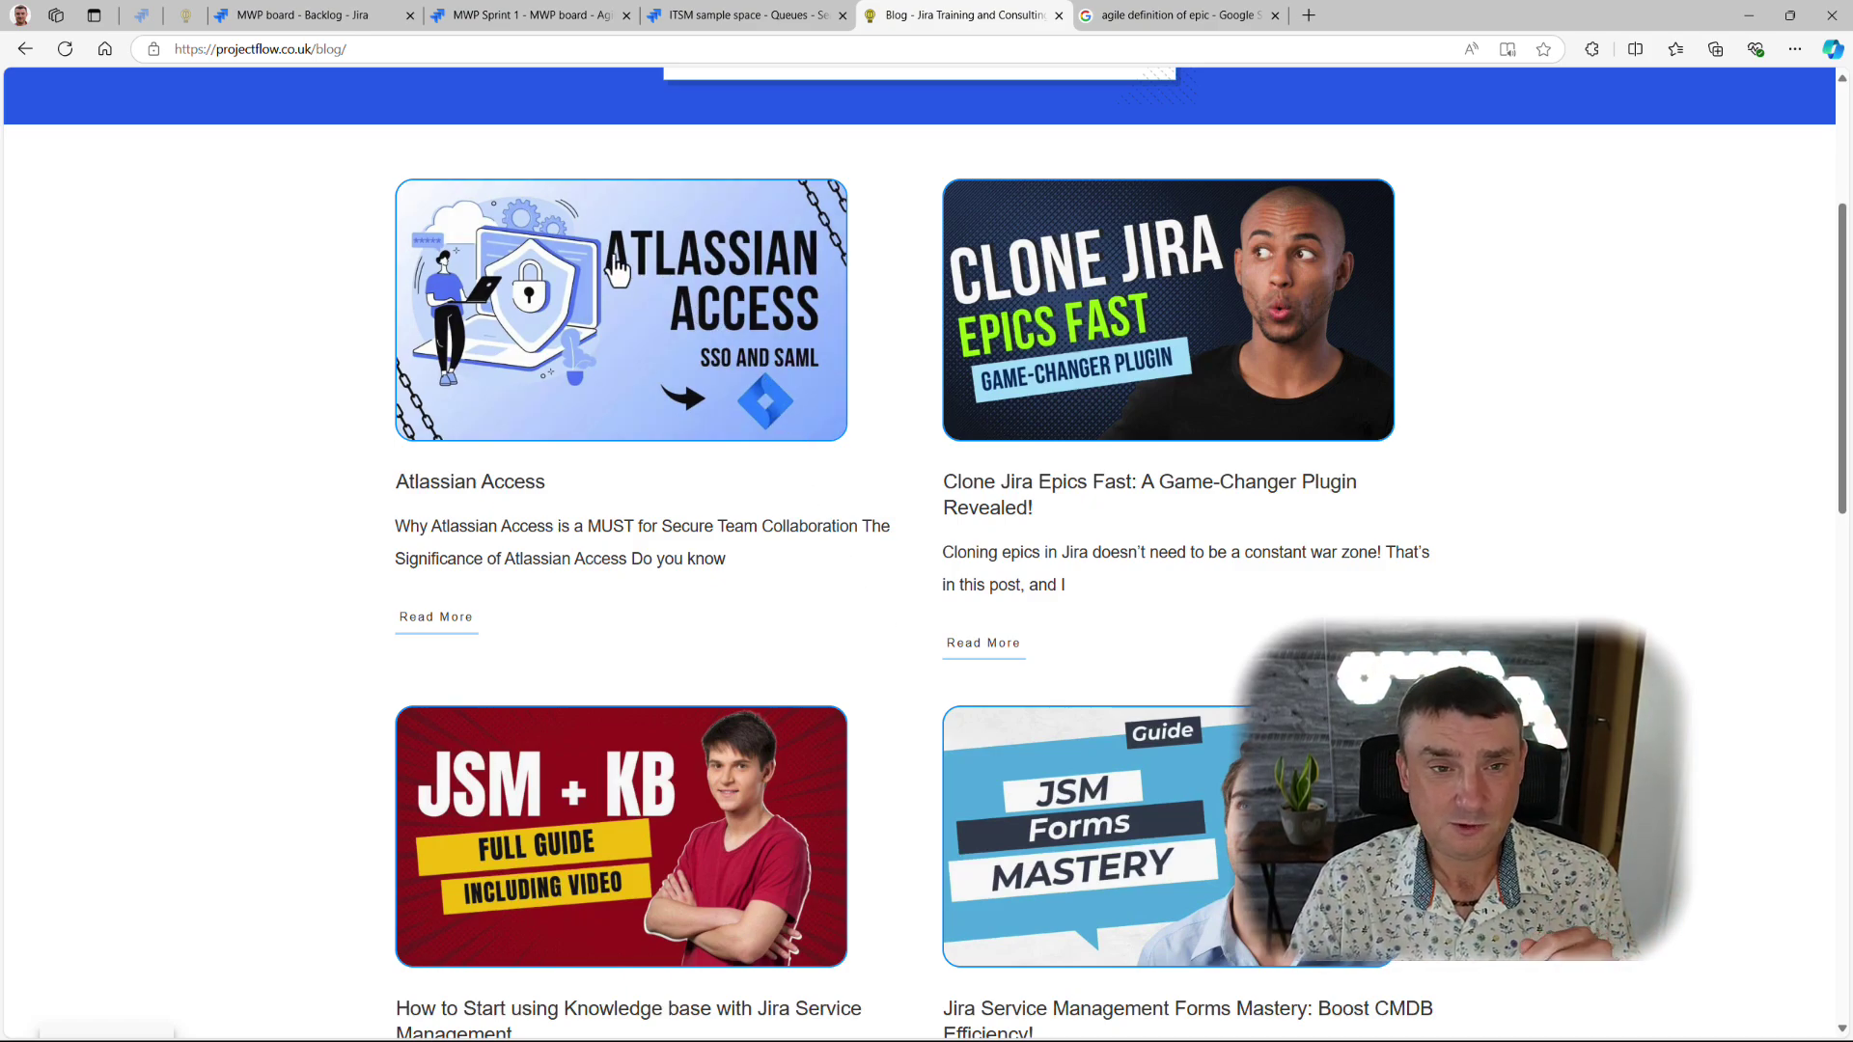
pyautogui.scroll(-3, 633, 355)
pyautogui.scroll(3, 630, 446)
pyautogui.scroll(4, 629, 446)
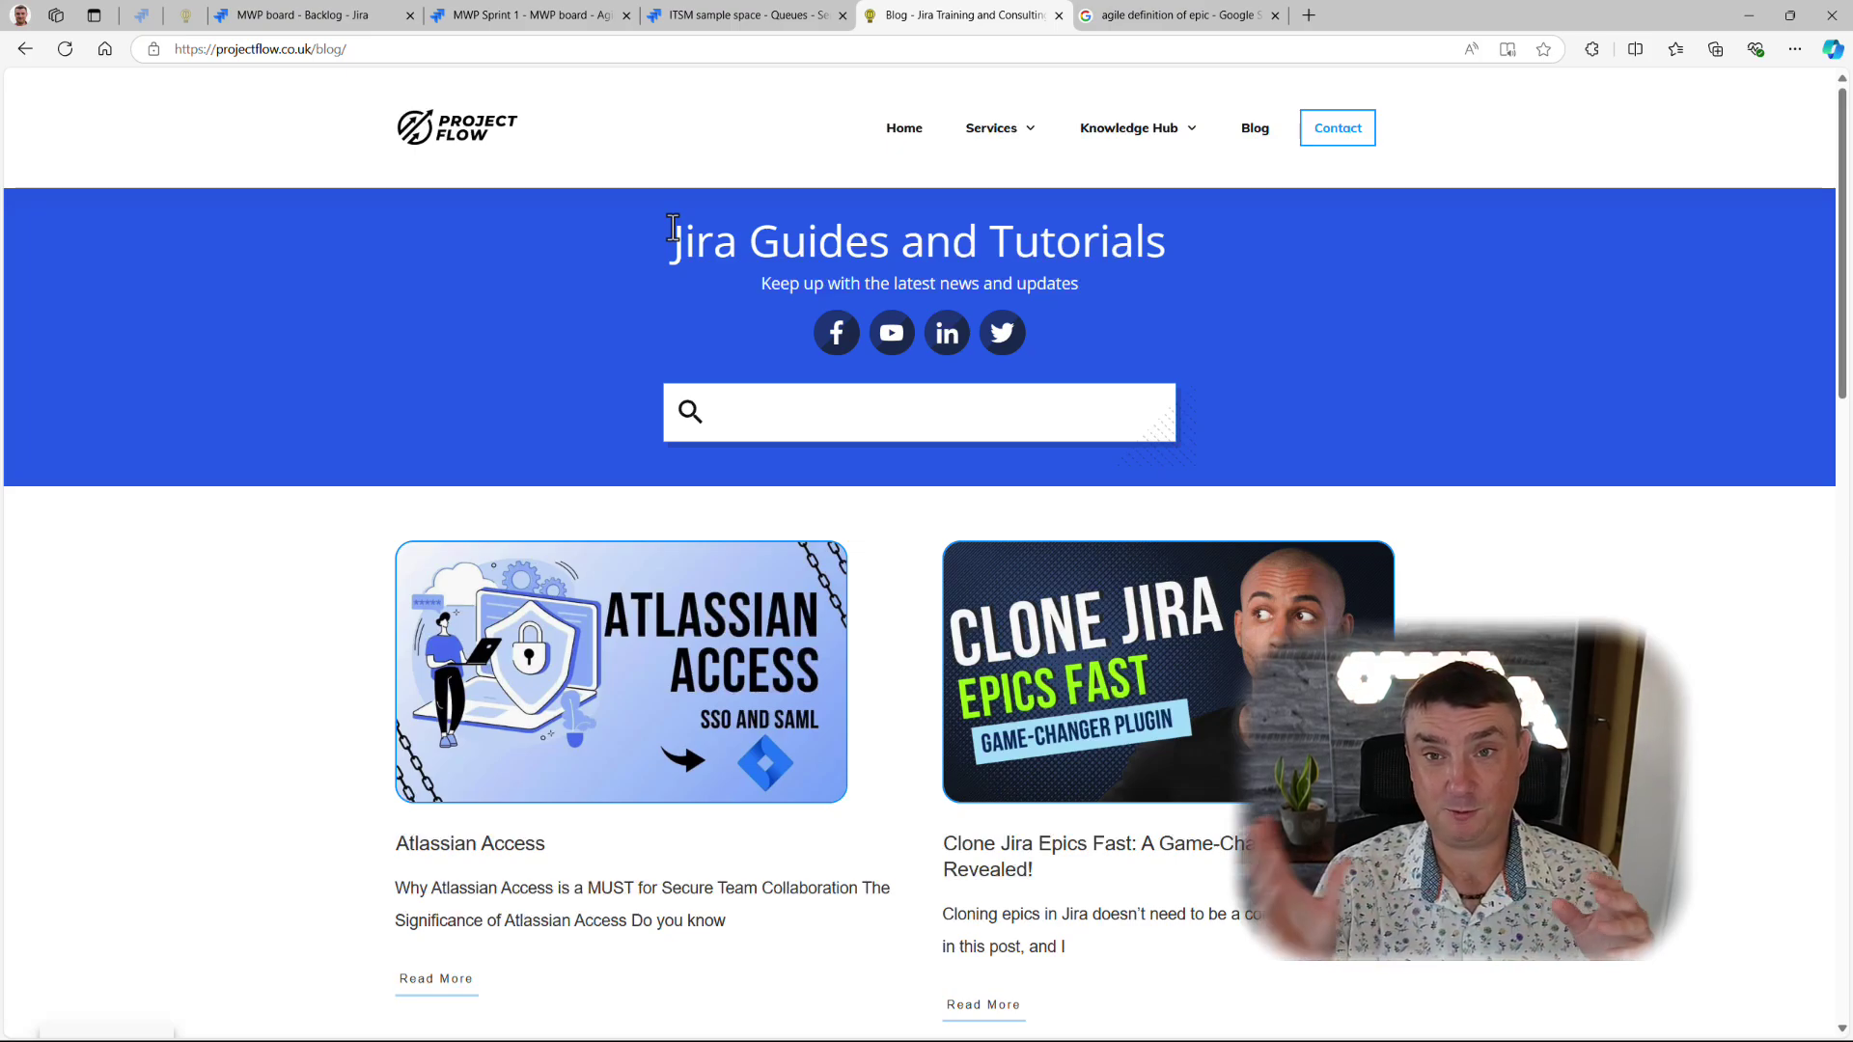
pyautogui.click(311, 15)
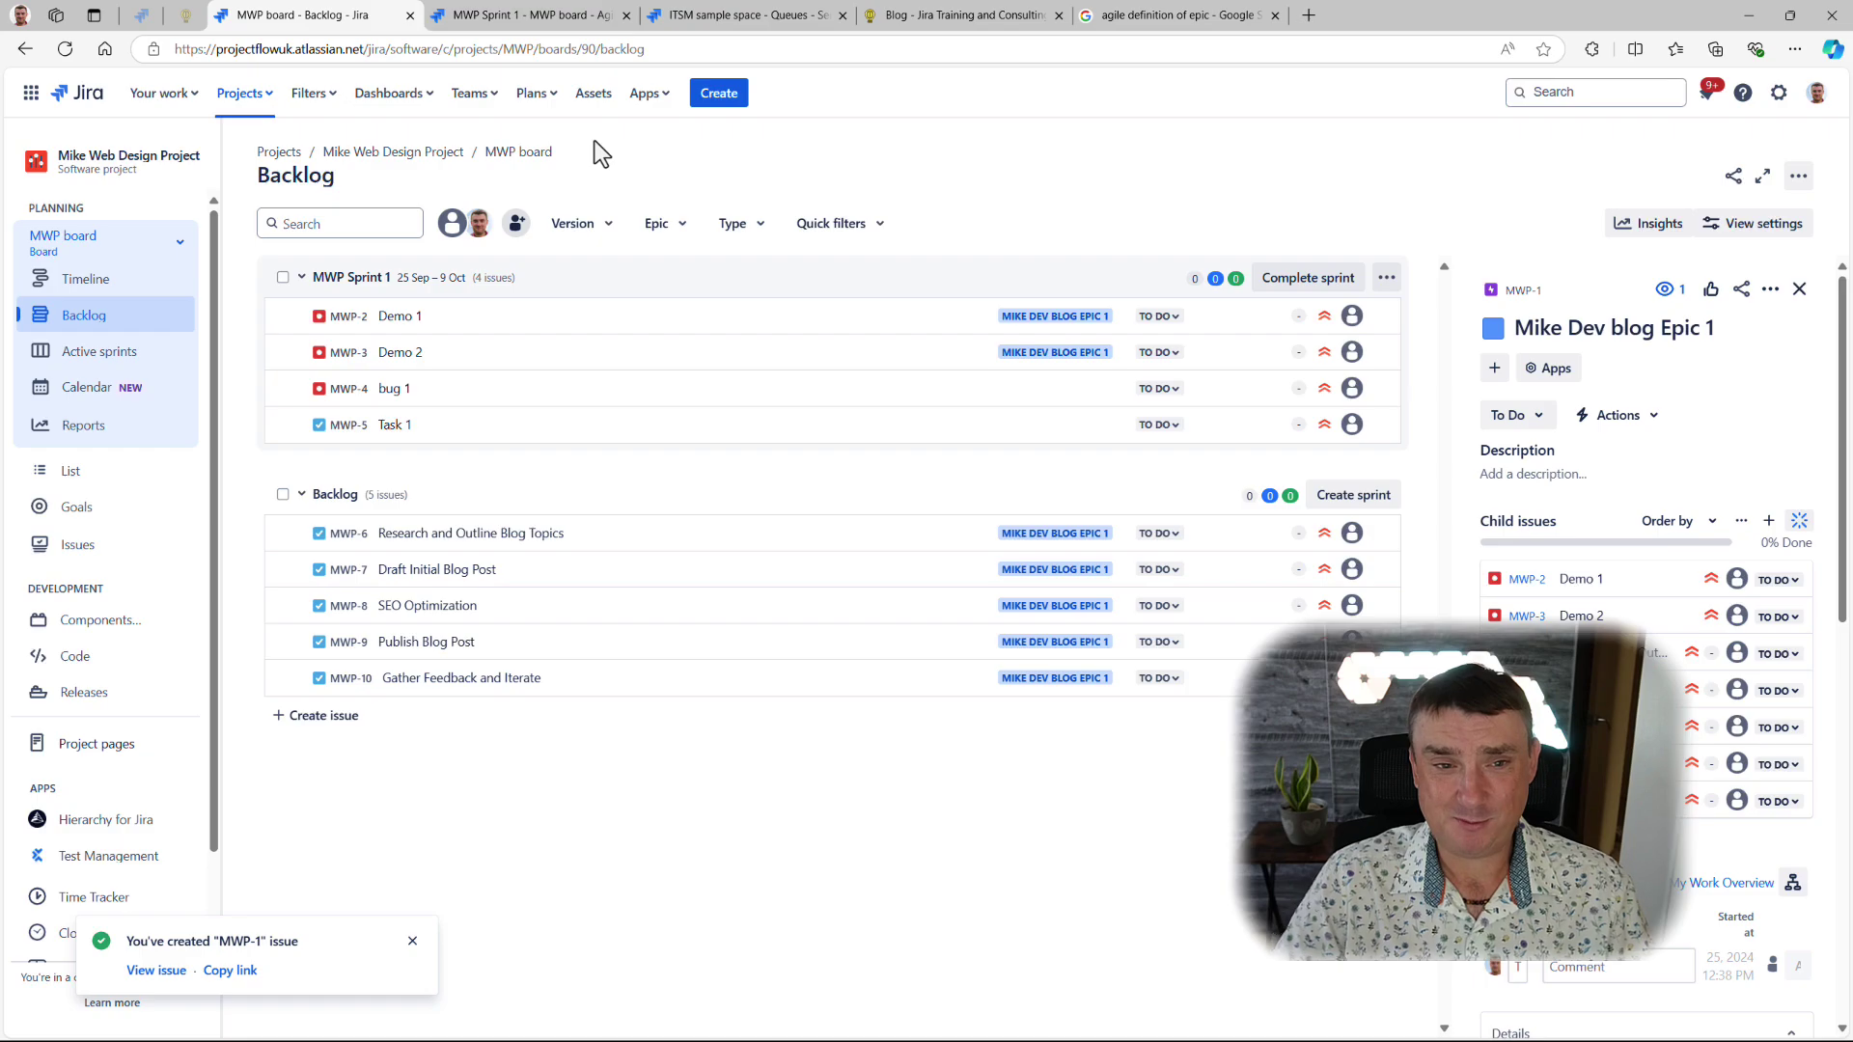
# Step: Browse the Marketing project templates for a new project and close the template list without creating one
pyautogui.click(244, 93)
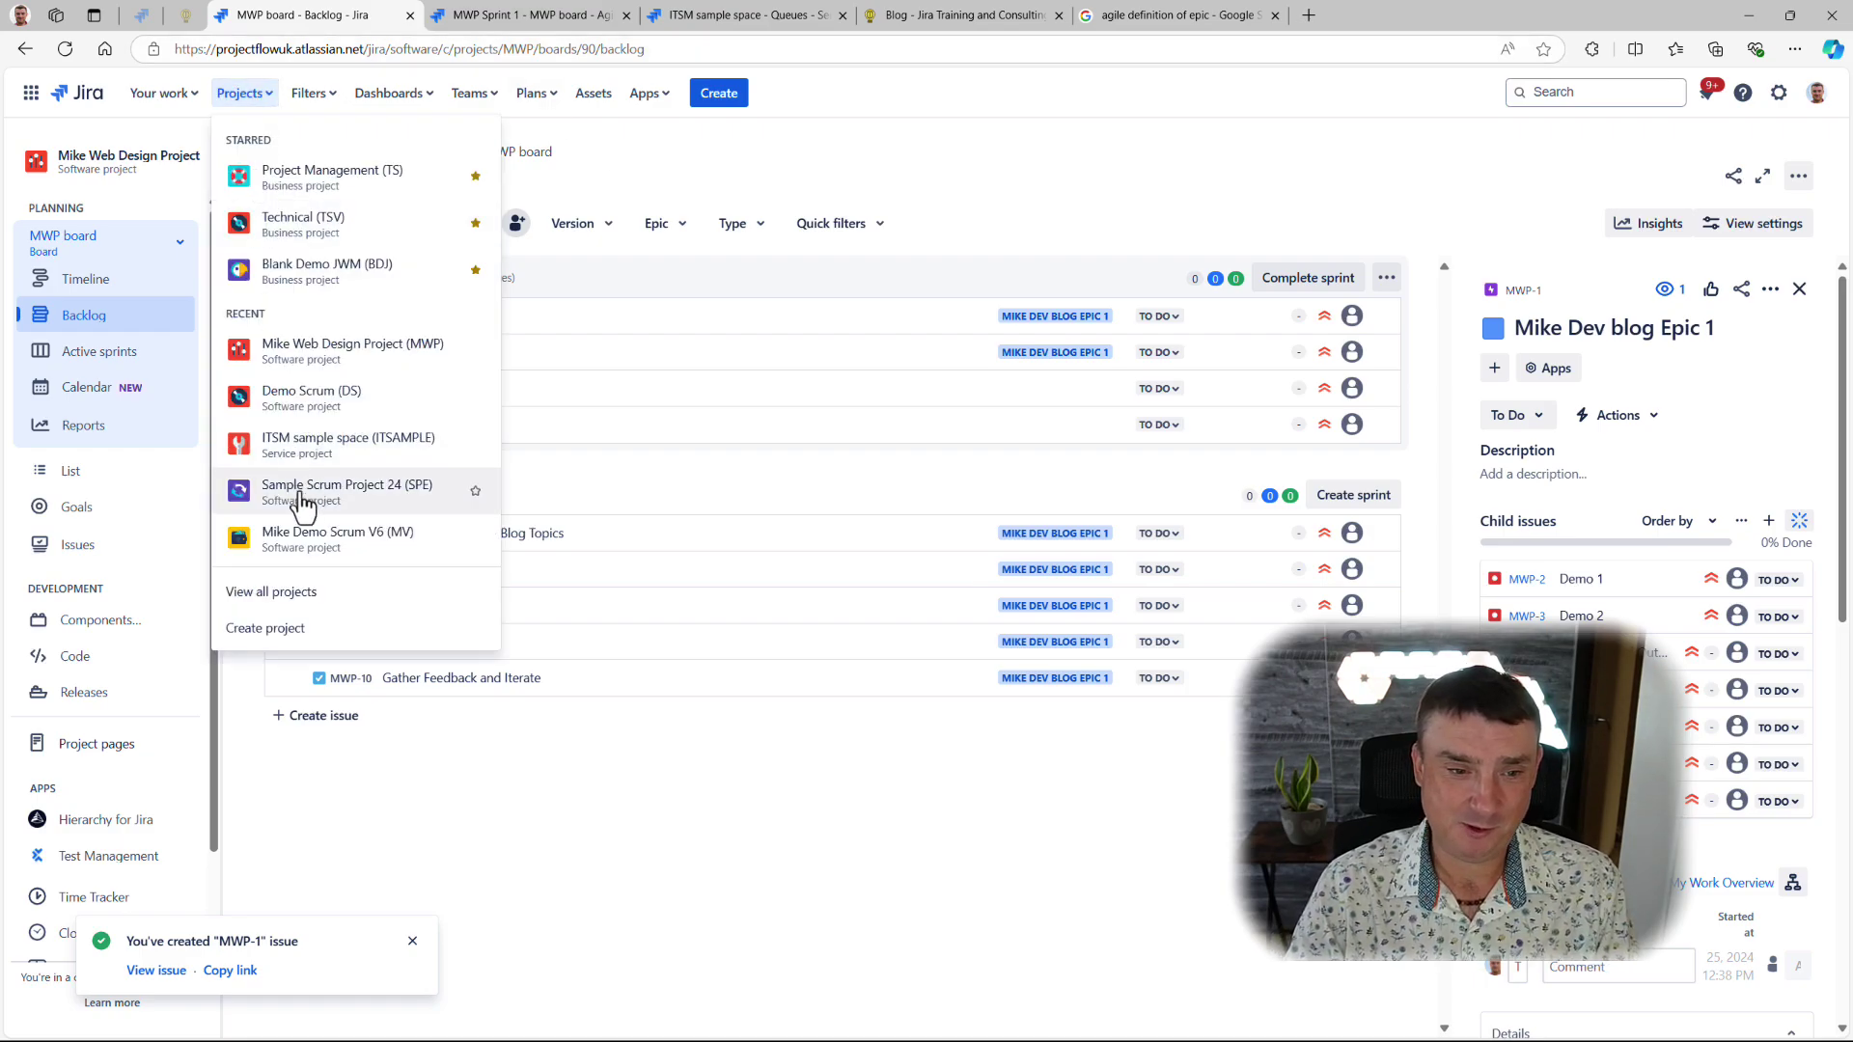
pyautogui.click(275, 632)
pyautogui.click(127, 373)
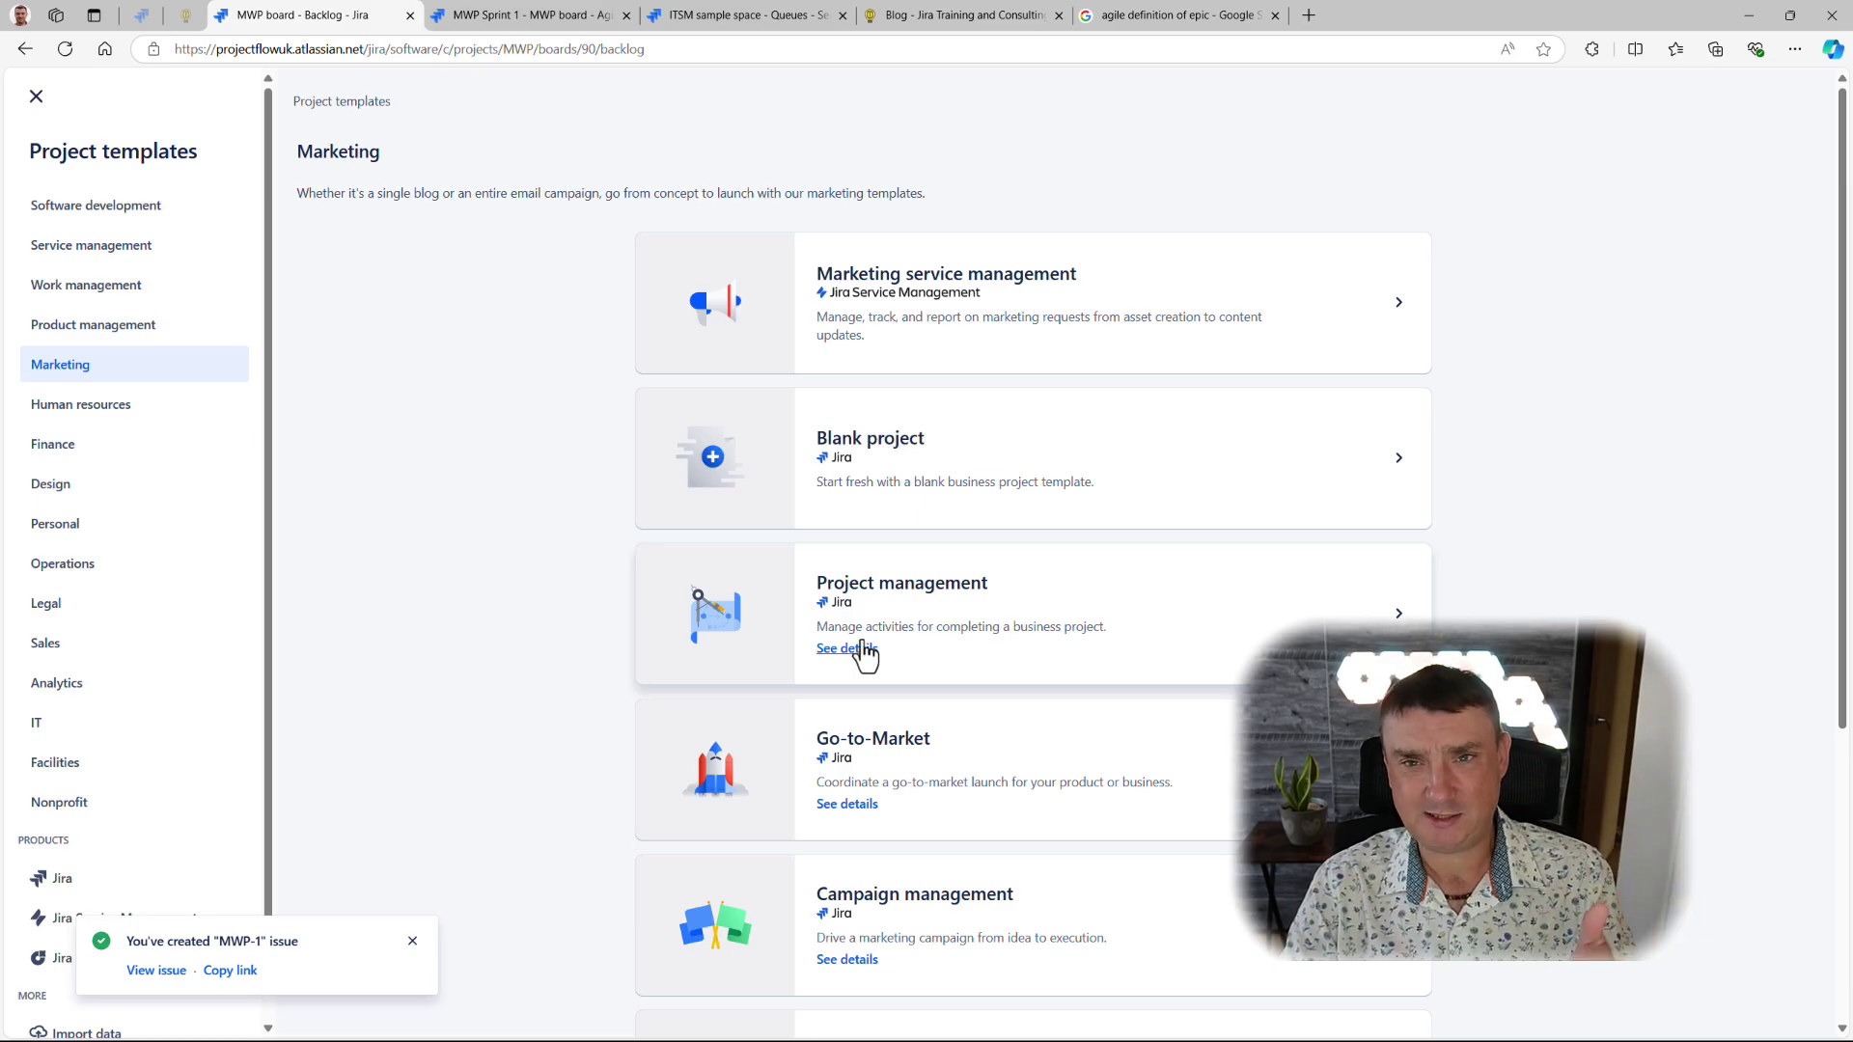
pyautogui.click(37, 96)
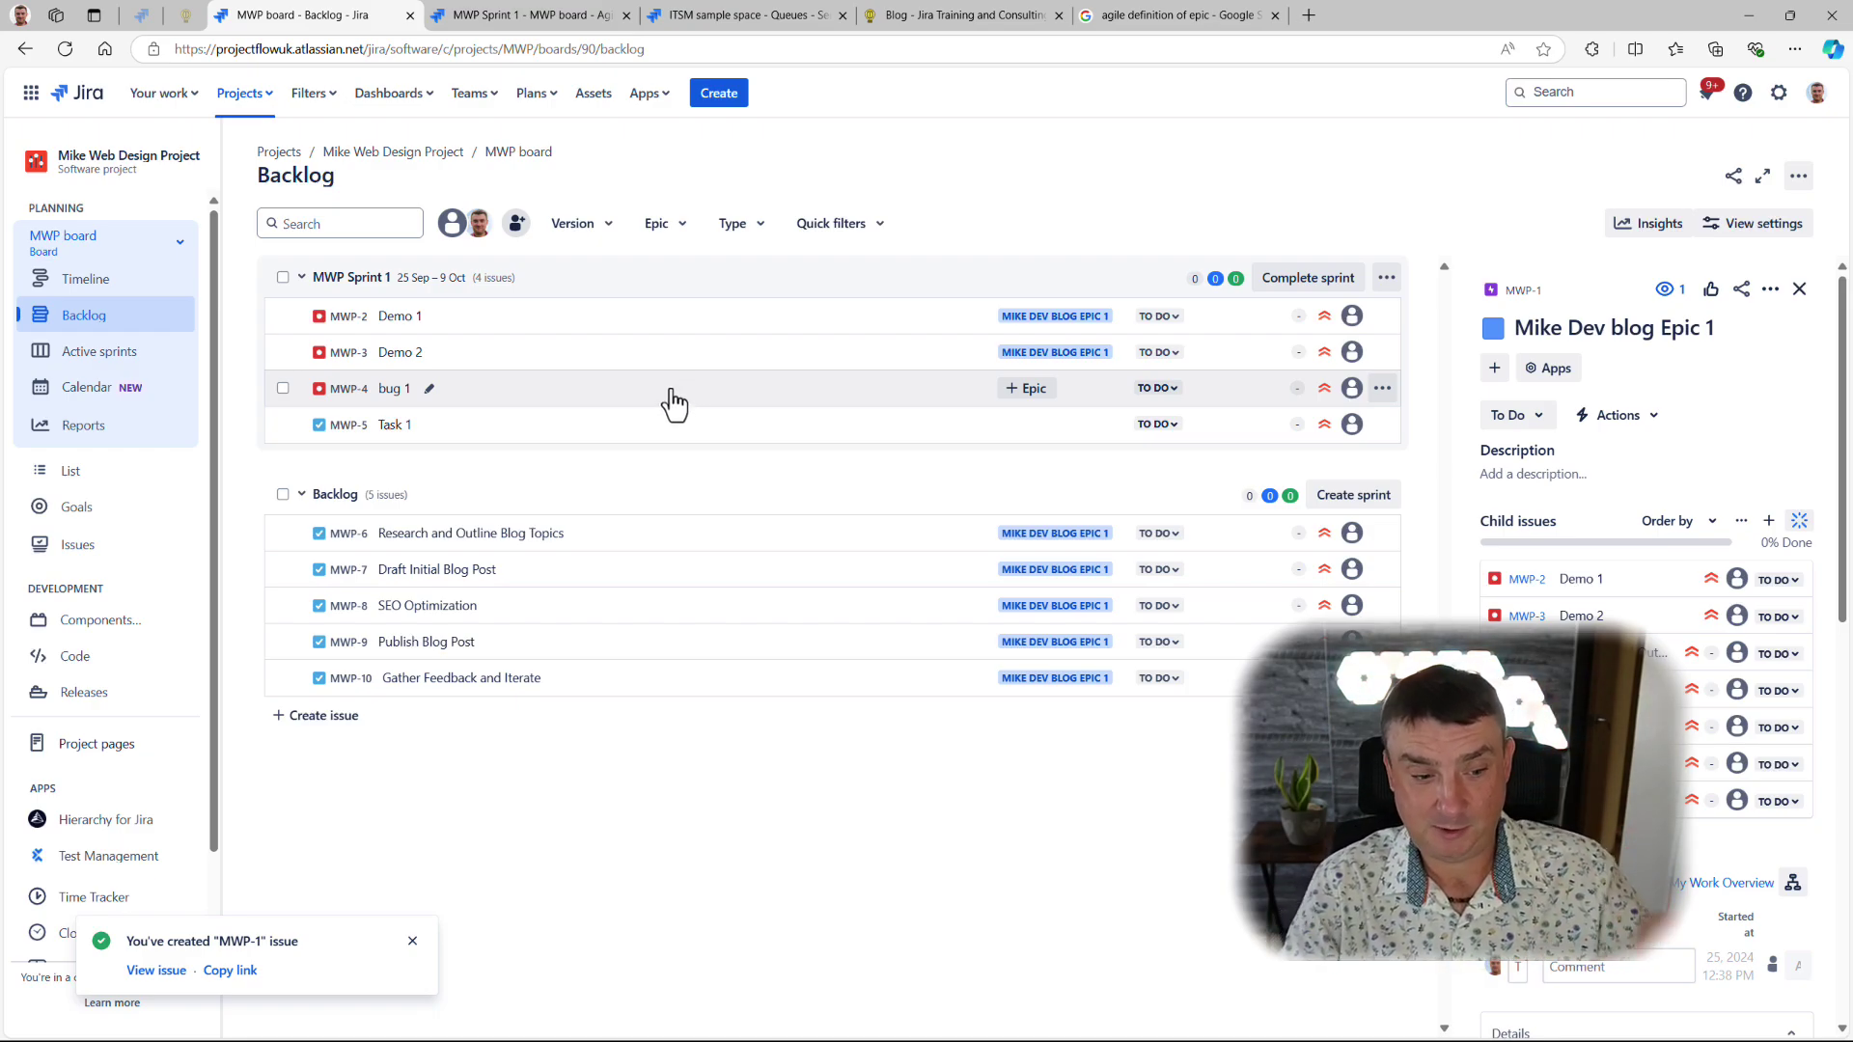
# Step: Dismiss the MWP-1 creation notification and clear the text selection on the backlog page
pyautogui.moveTo(345, 942); pyautogui.dragTo(467, 963)
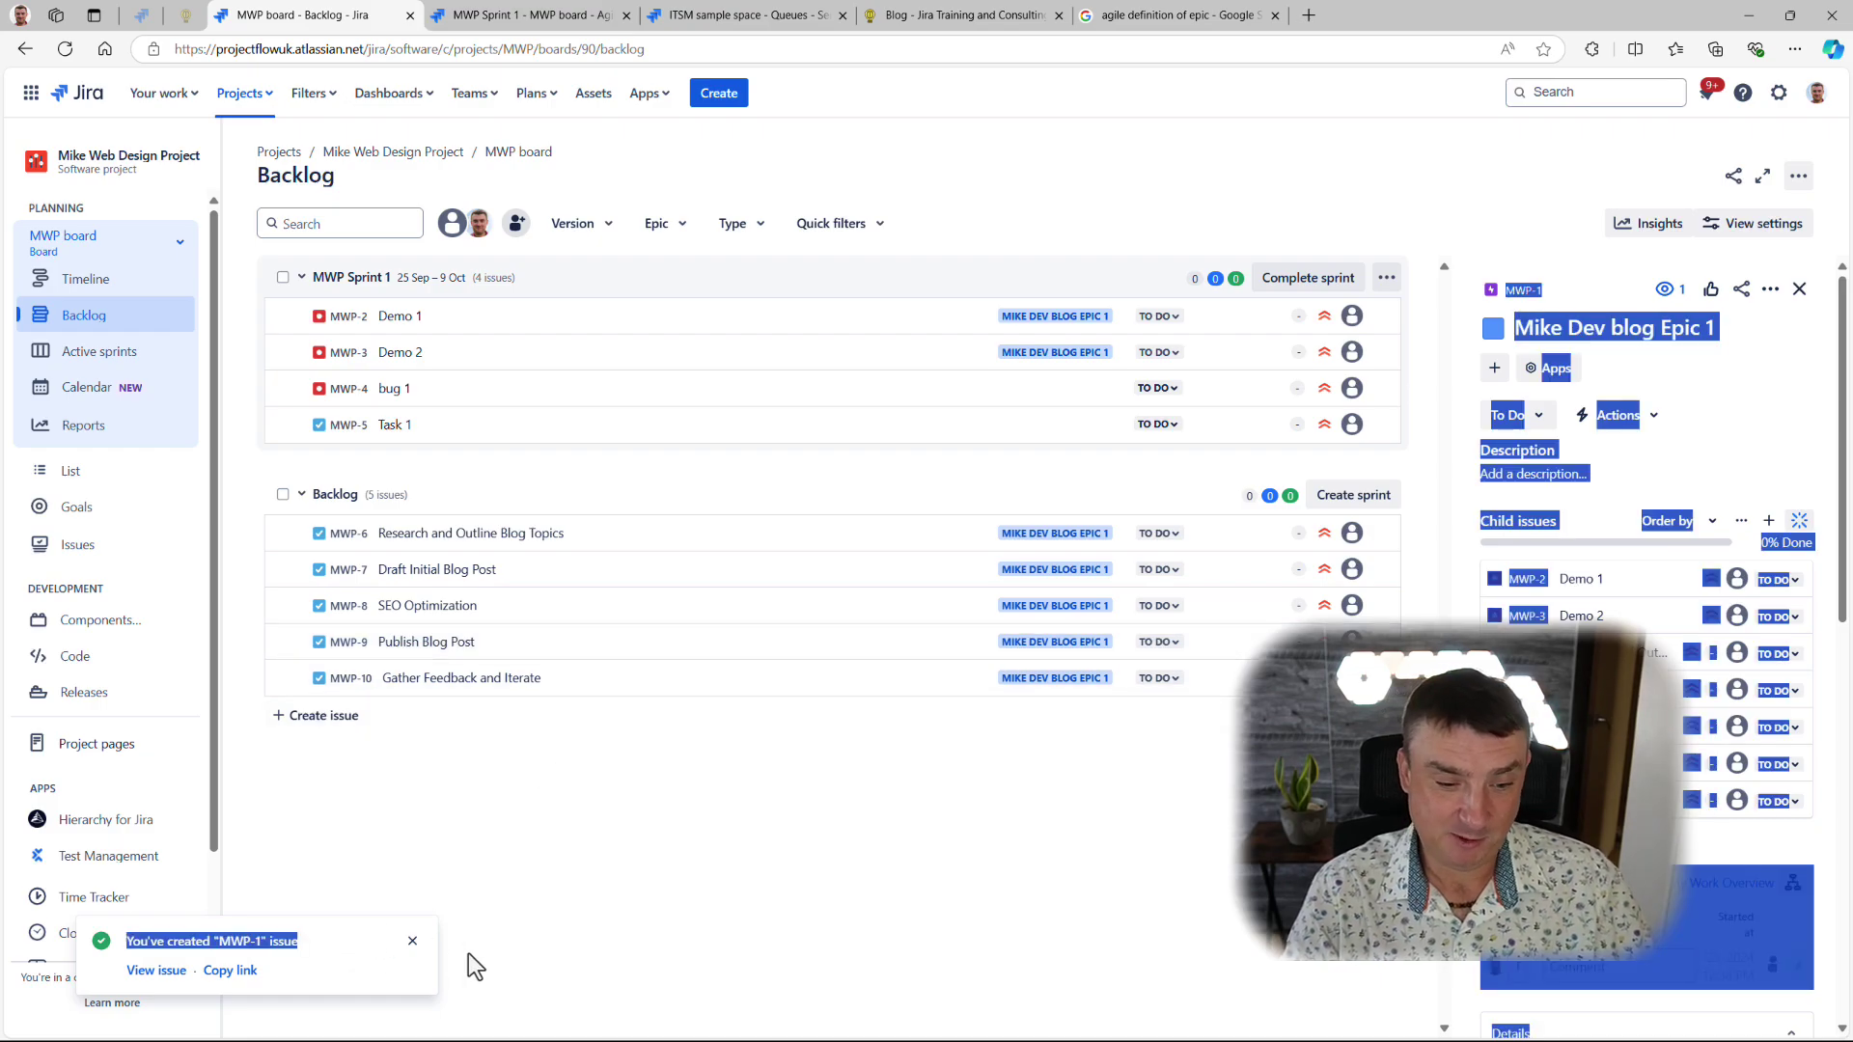
pyautogui.click(412, 941)
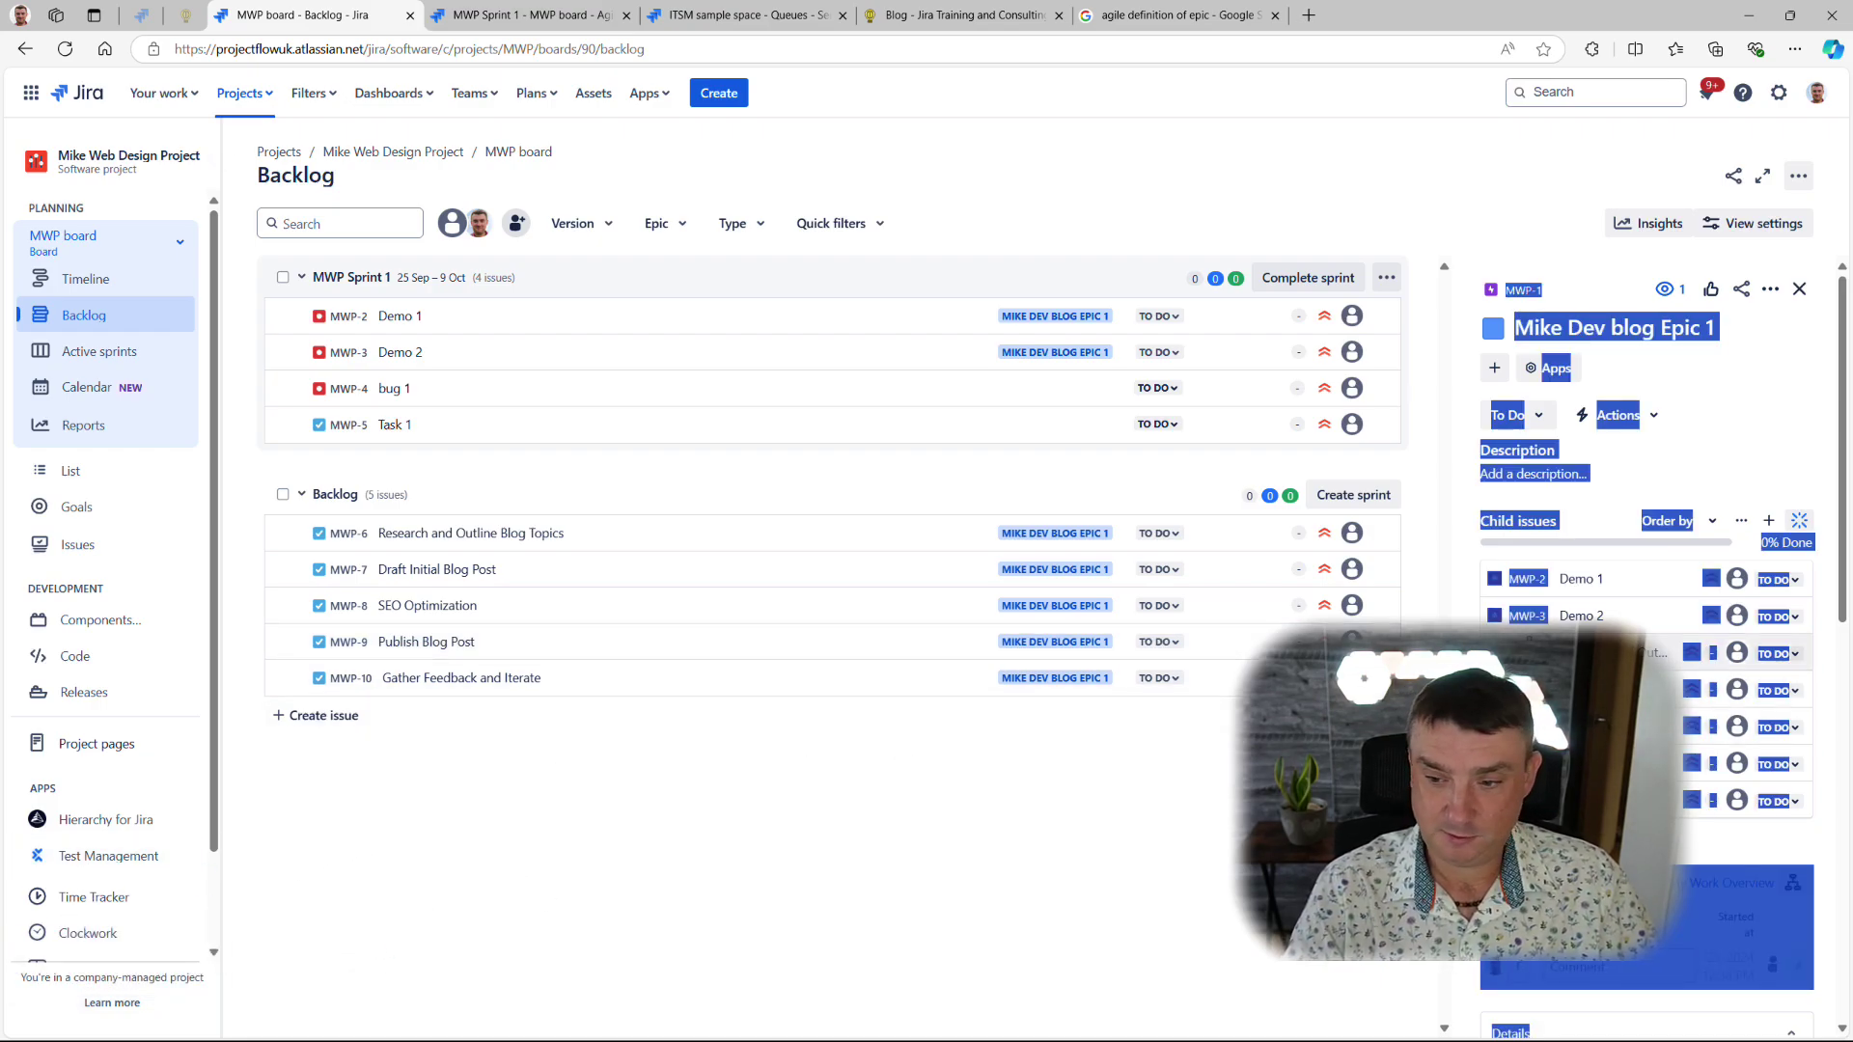
pyautogui.click(1533, 231)
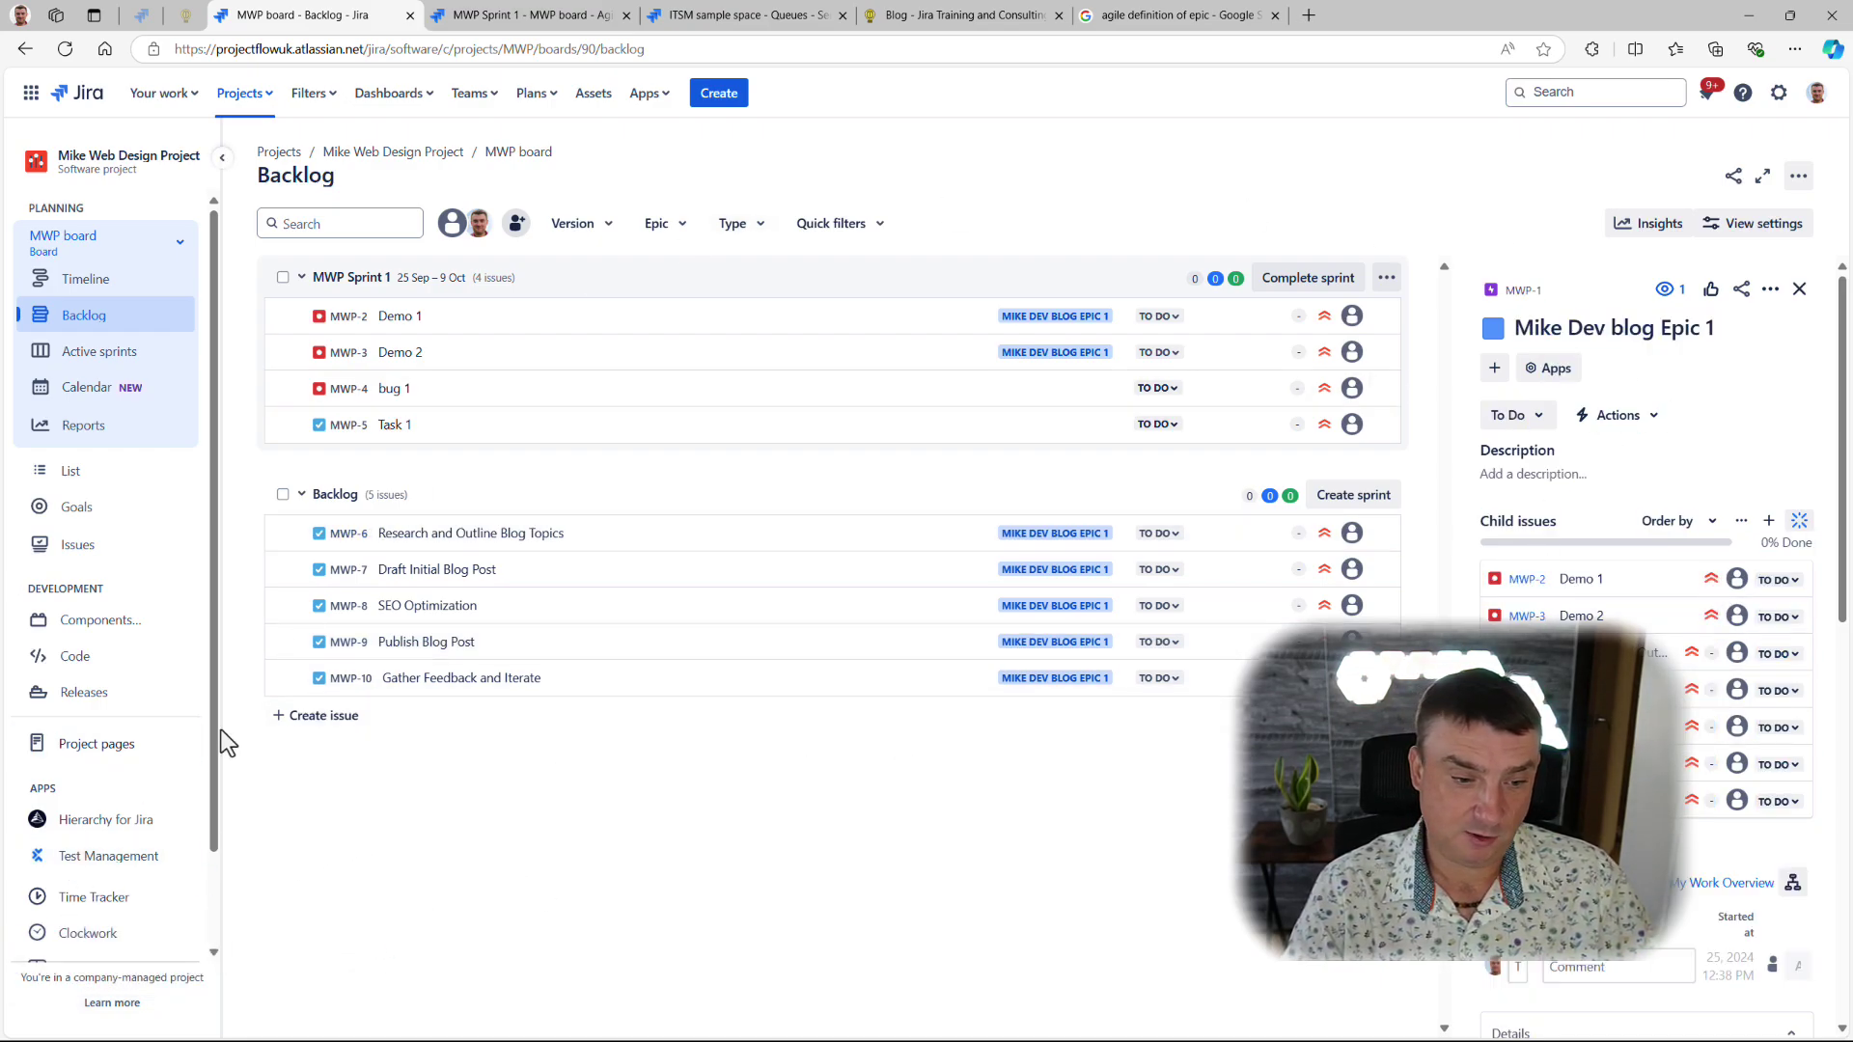
# Step: Check which issue types the inline issue creation in the backlog offers and close it without adding an issue
pyautogui.scroll(-1, 217, 730)
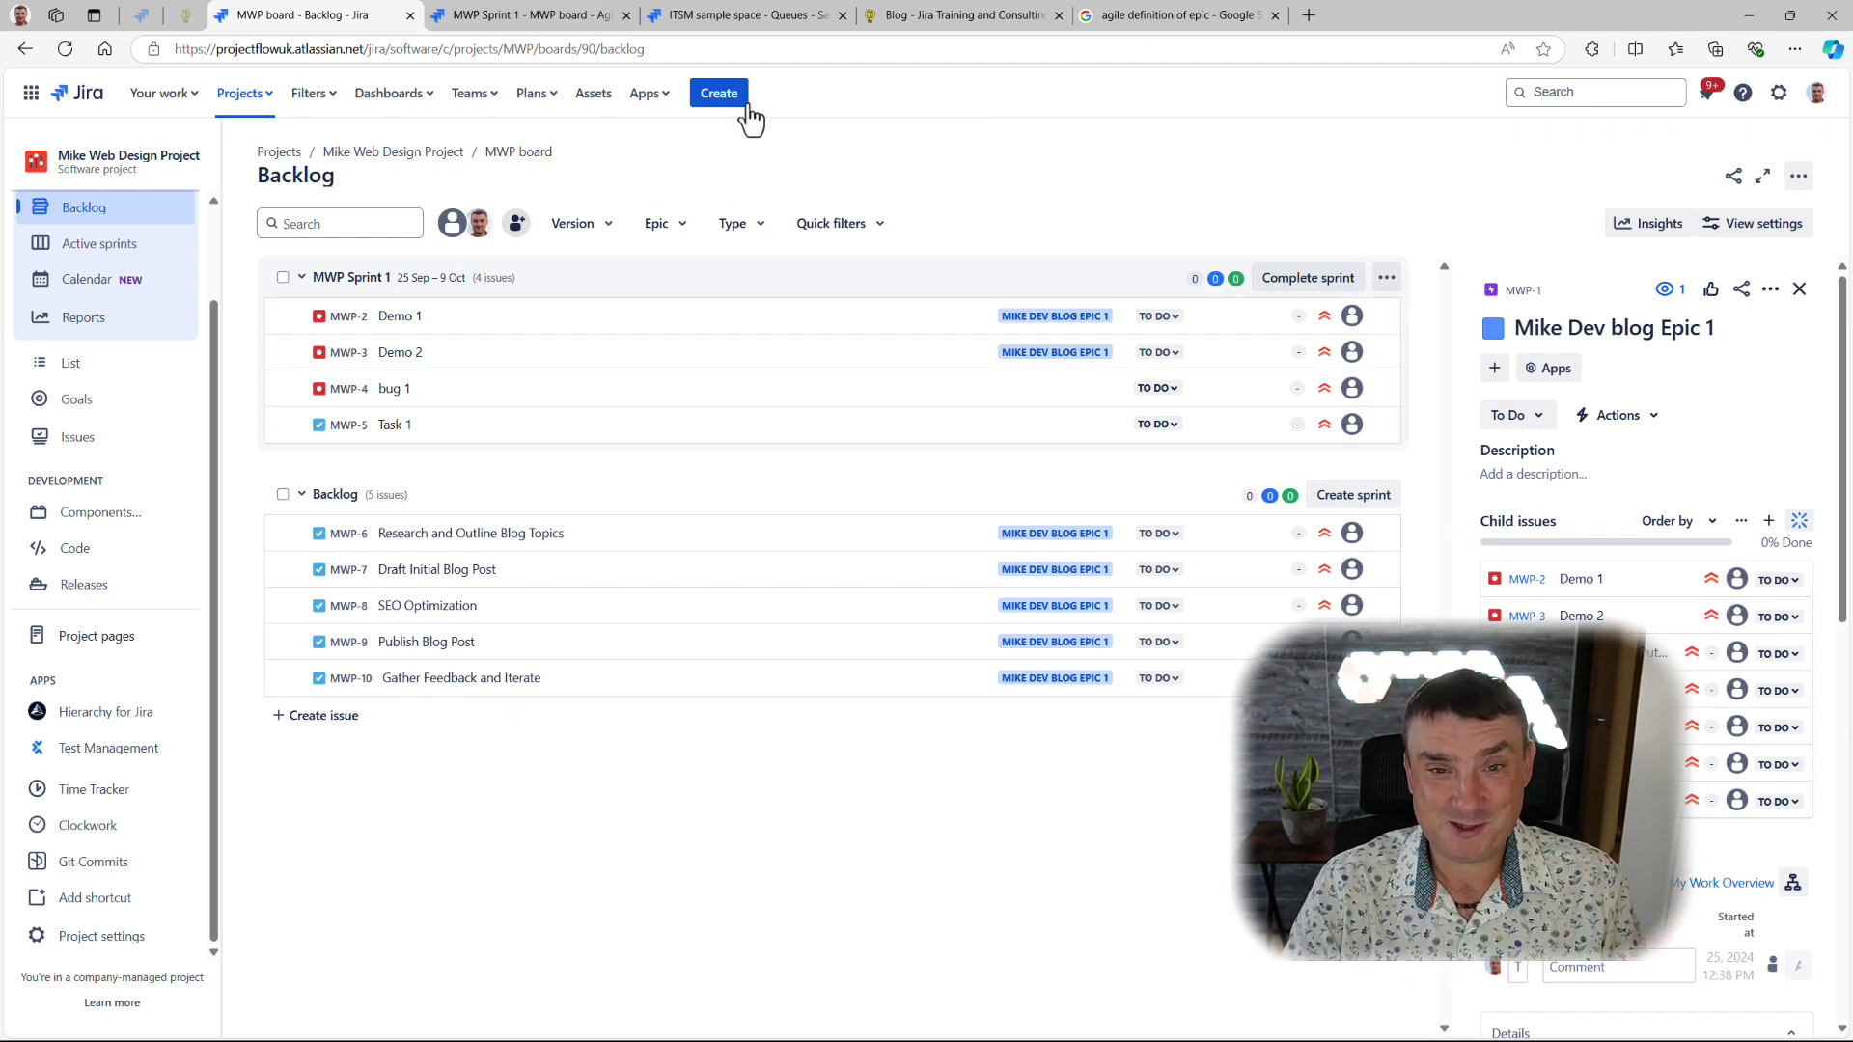
pyautogui.click(279, 726)
pyautogui.click(333, 718)
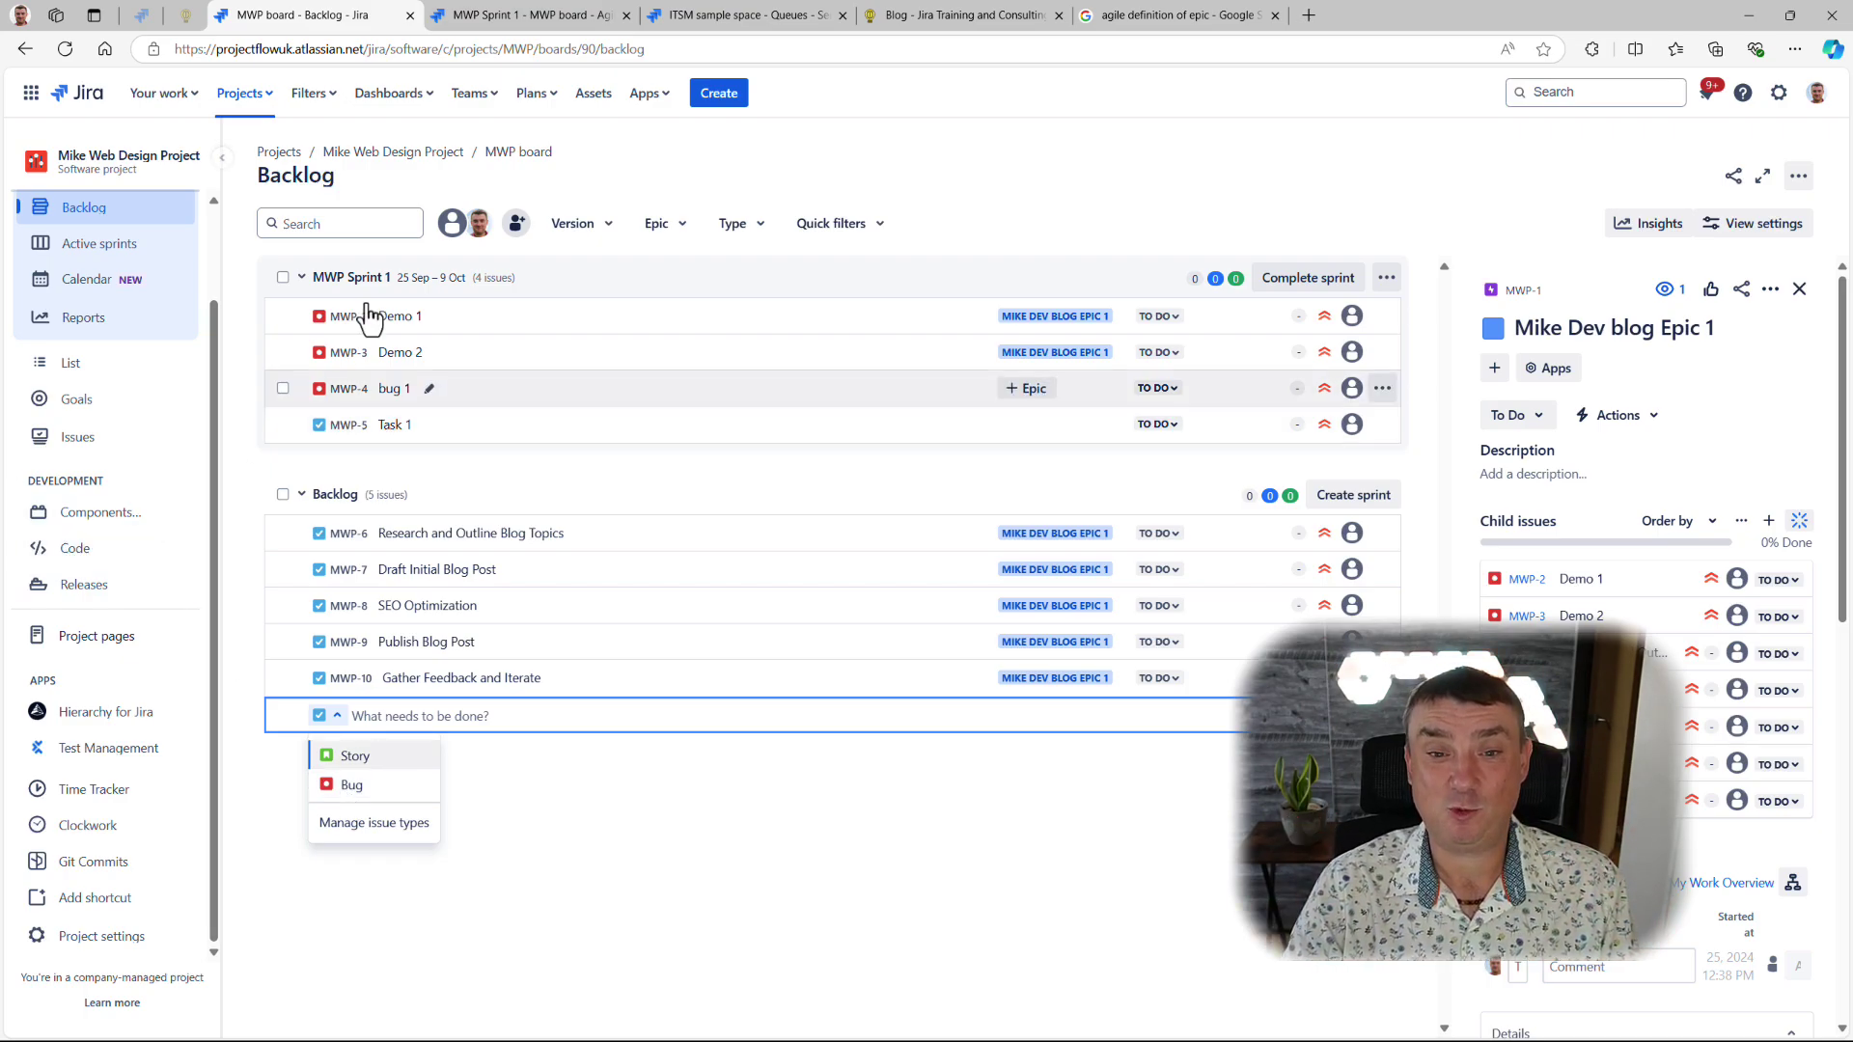
pyautogui.click(737, 104)
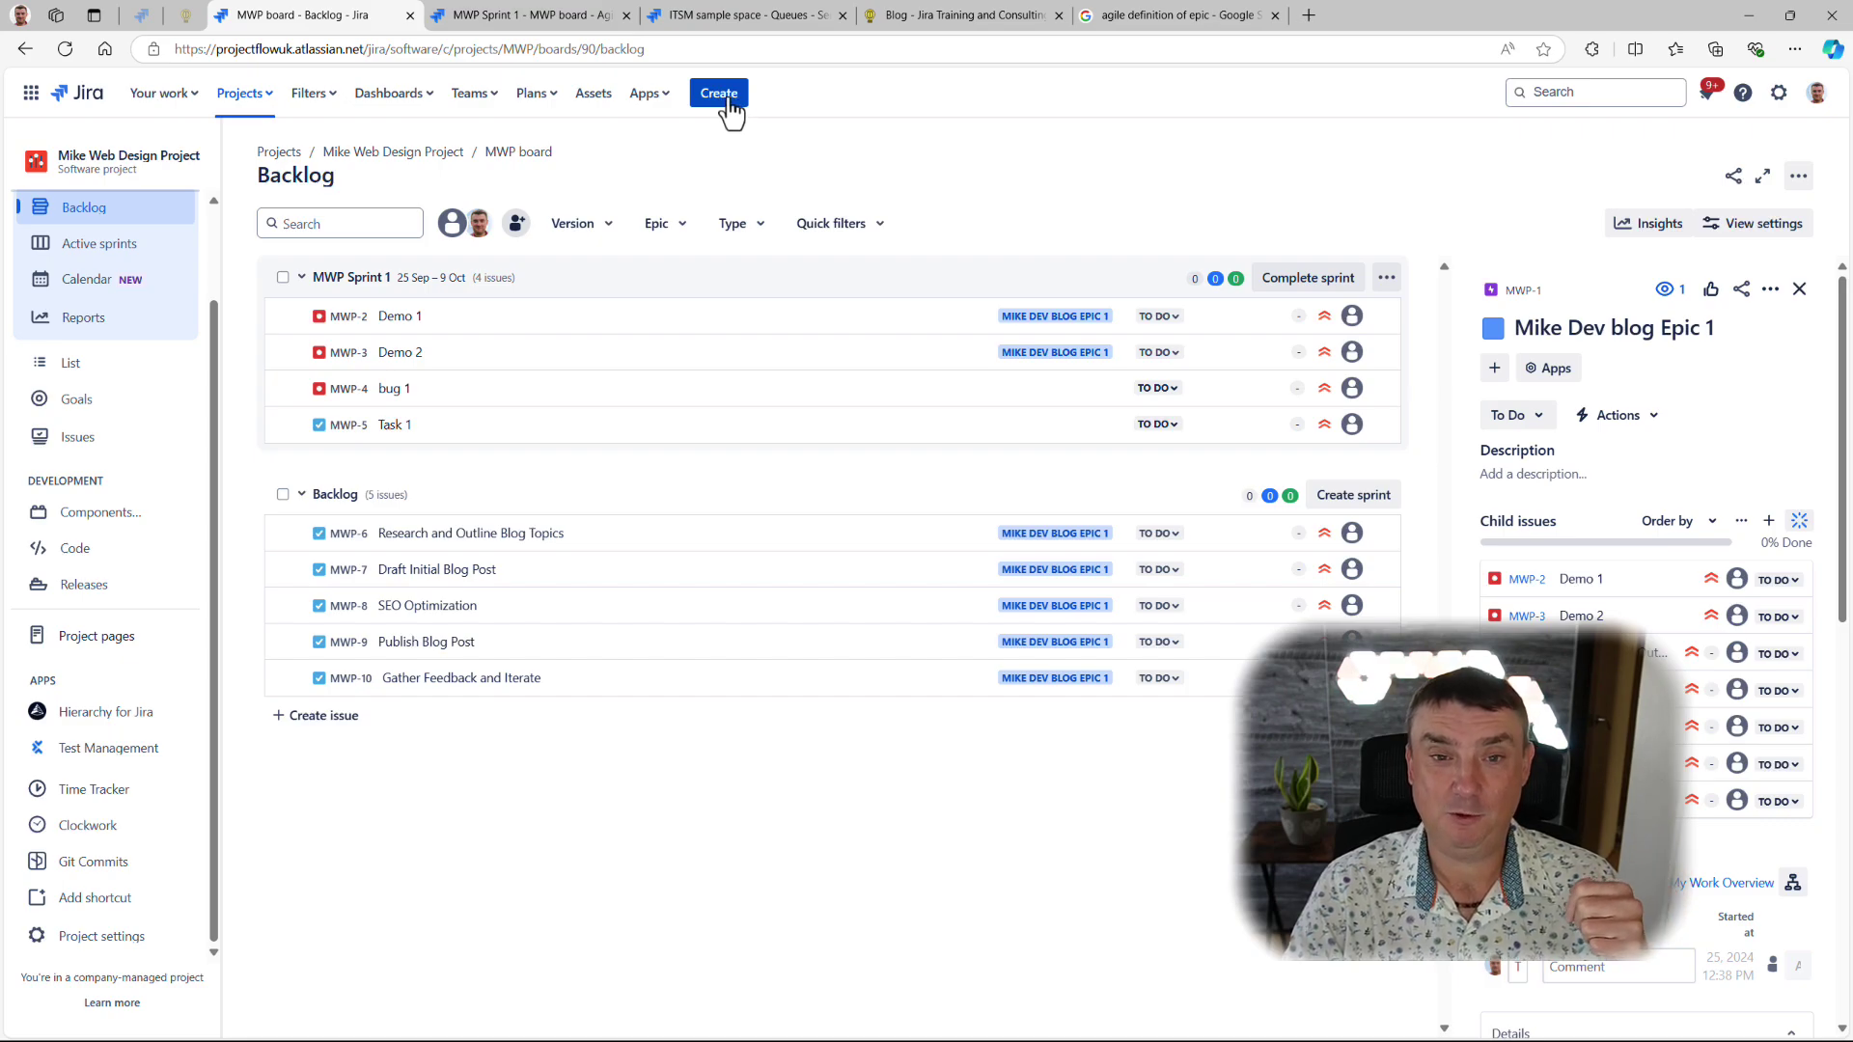
# Step: Start a new Epic issue in the MWP project and set its summary to "Mike Dev Python App 02"
pyautogui.click(738, 106)
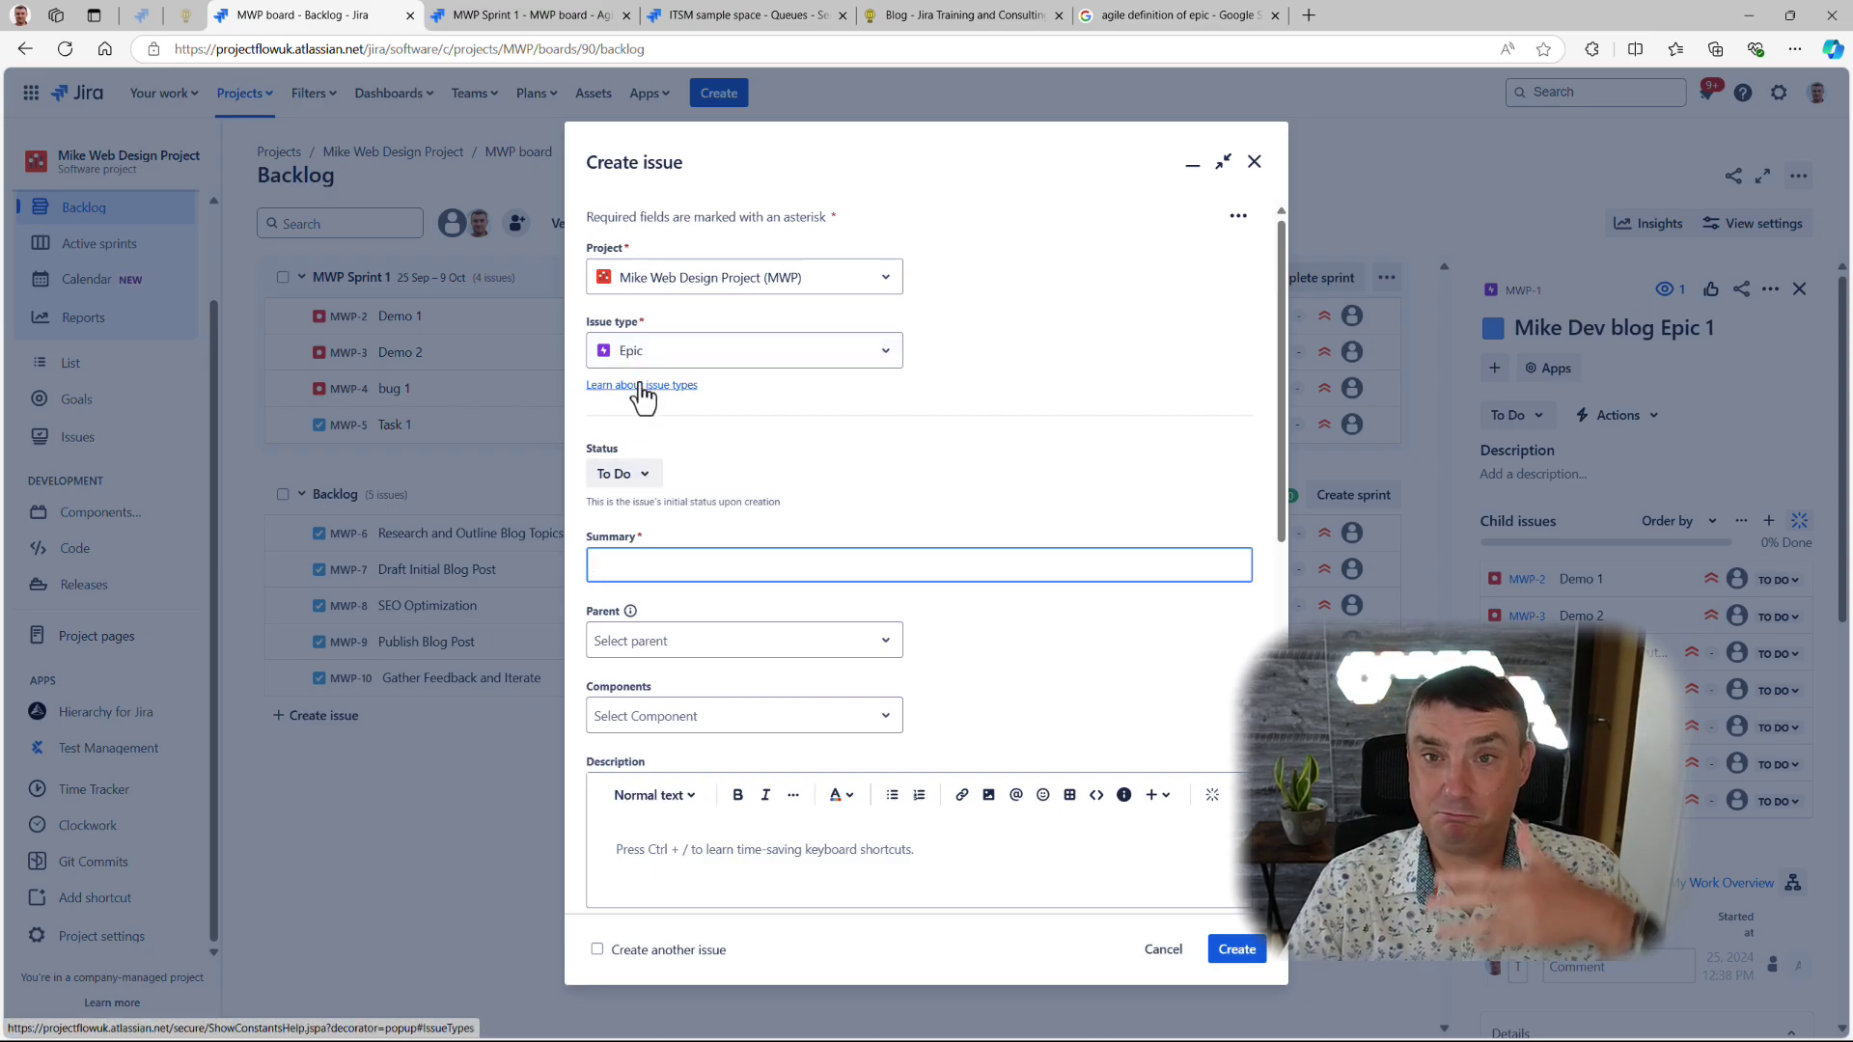
pyautogui.scroll(-5, 652, 579)
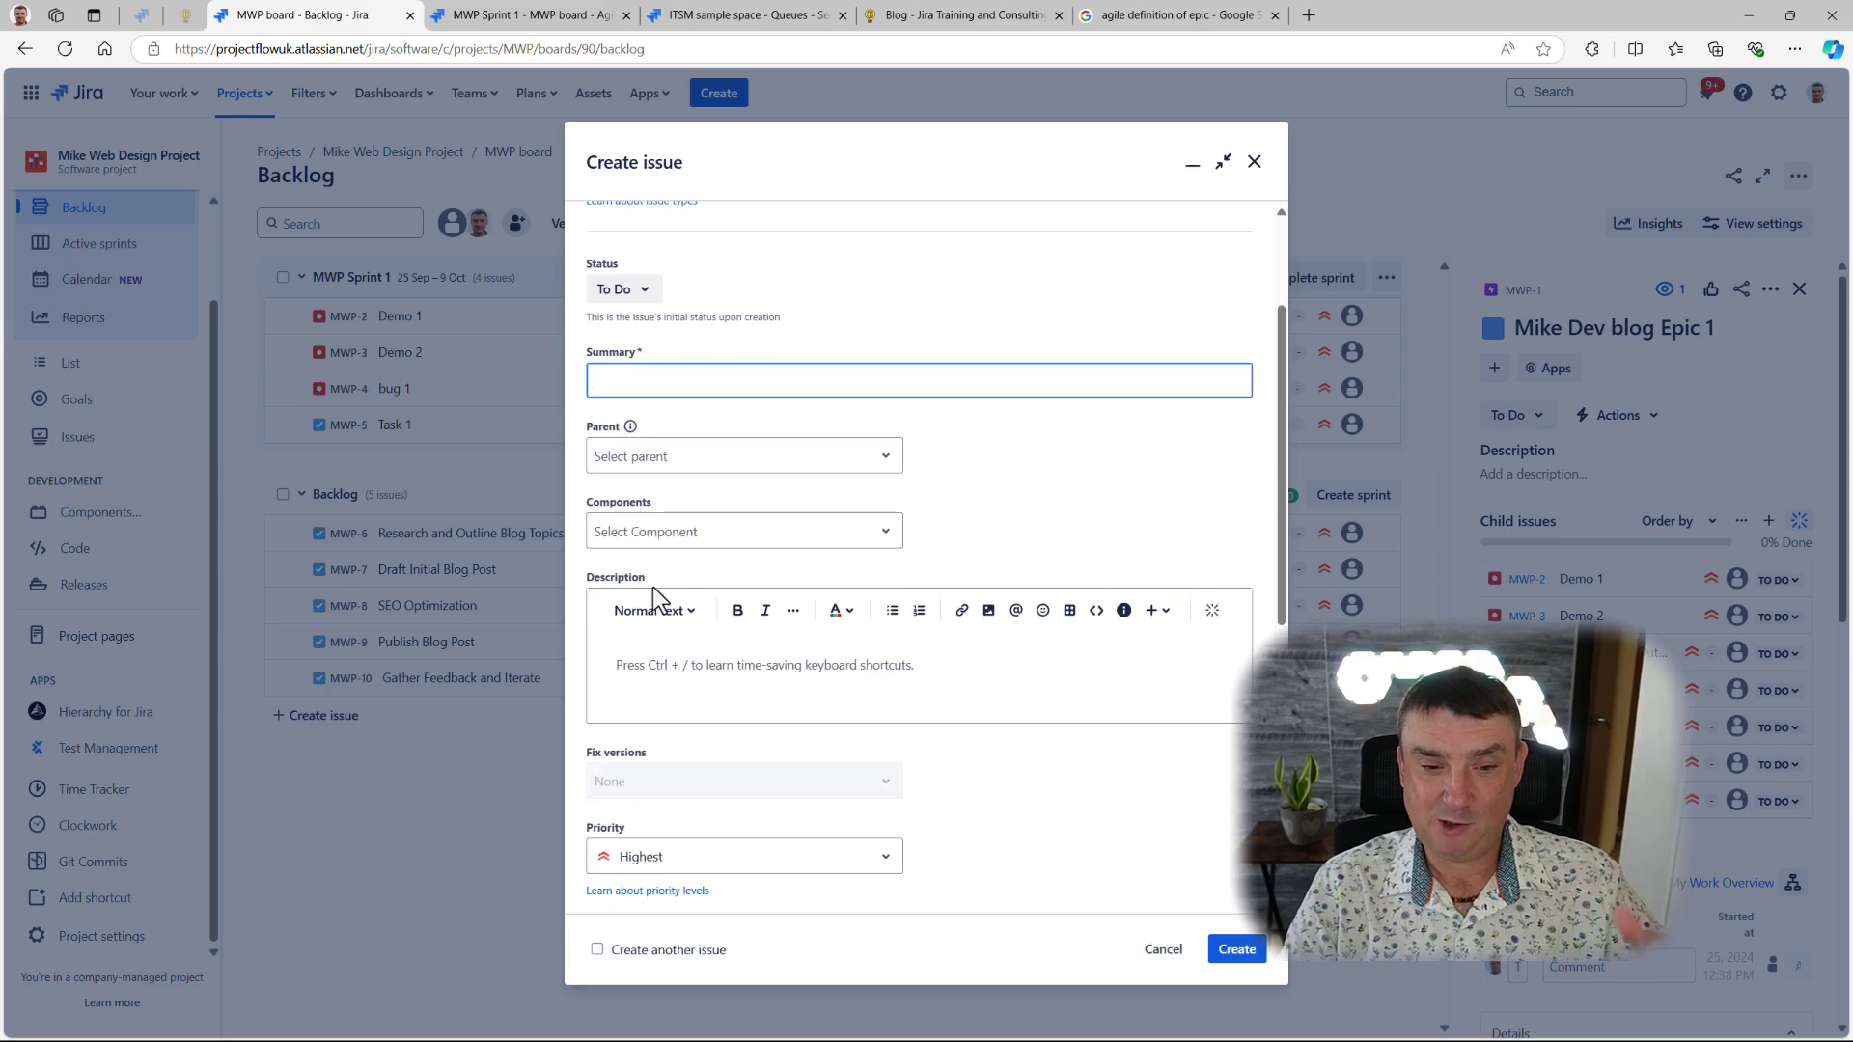
pyautogui.scroll(5, 695, 556)
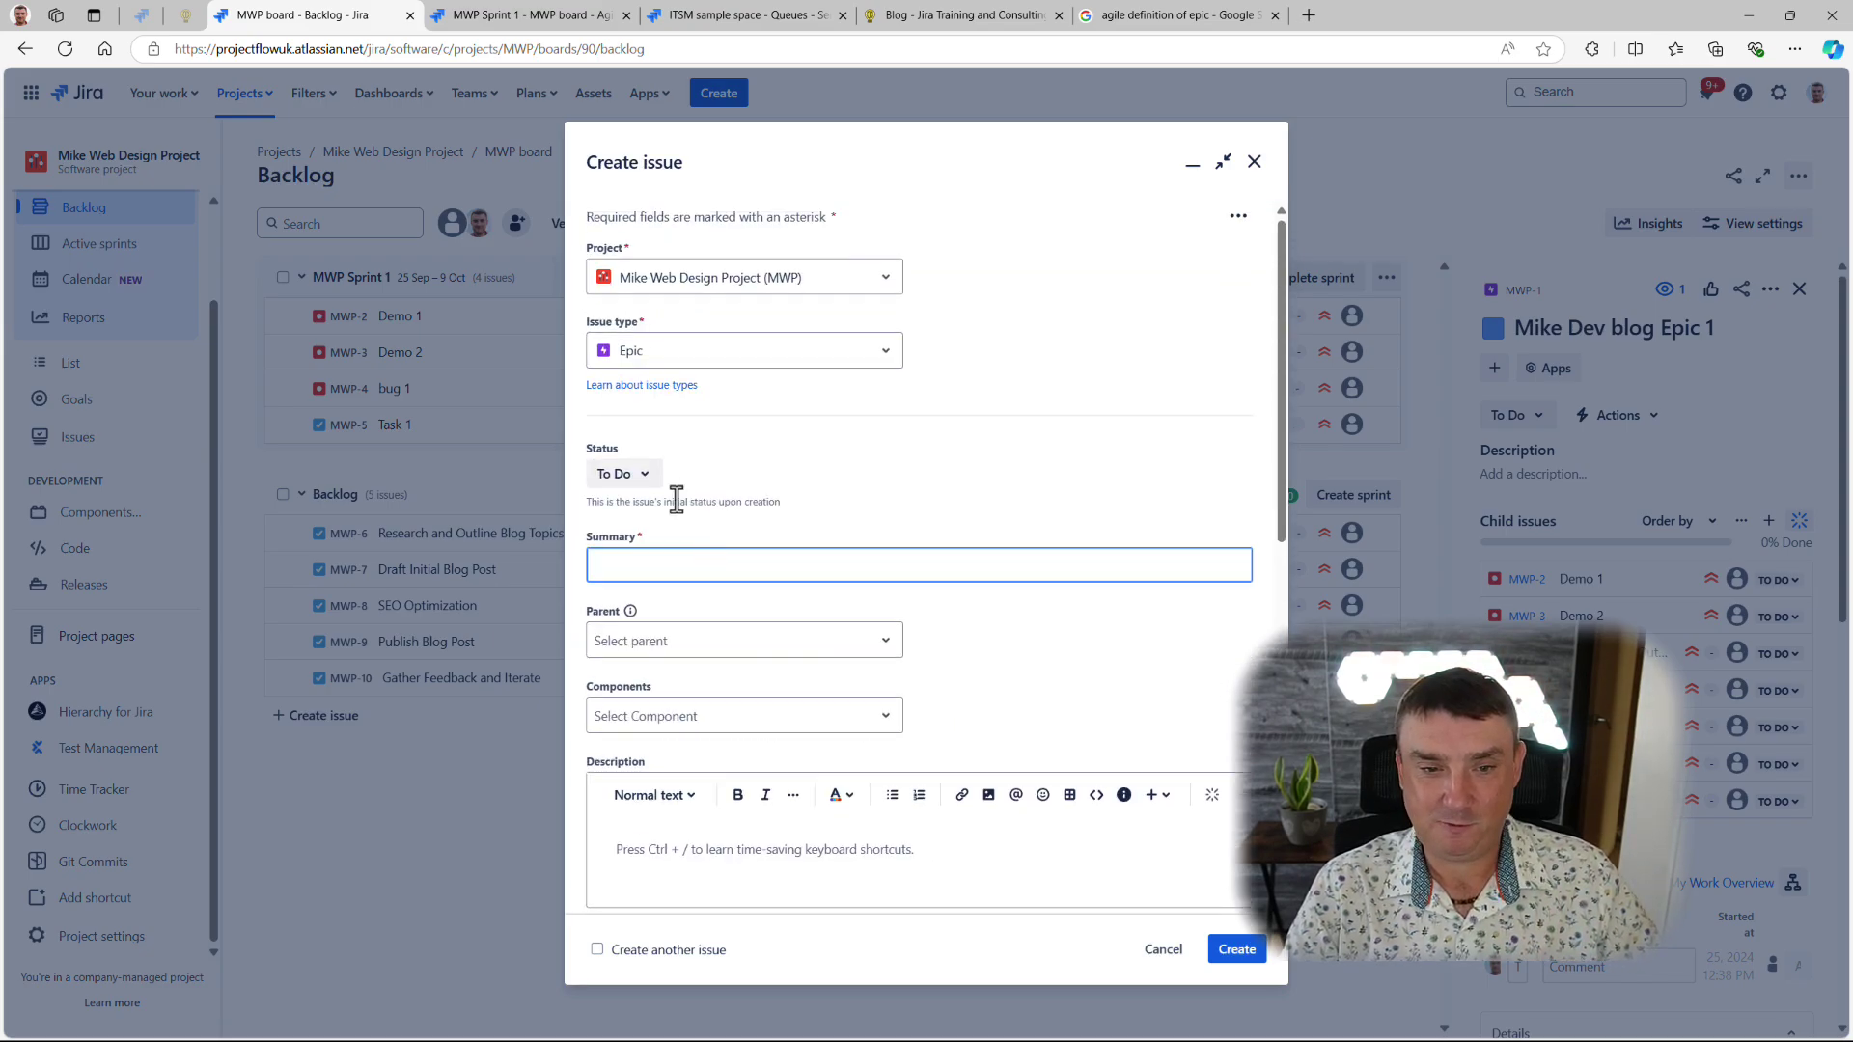
pyautogui.click(668, 567)
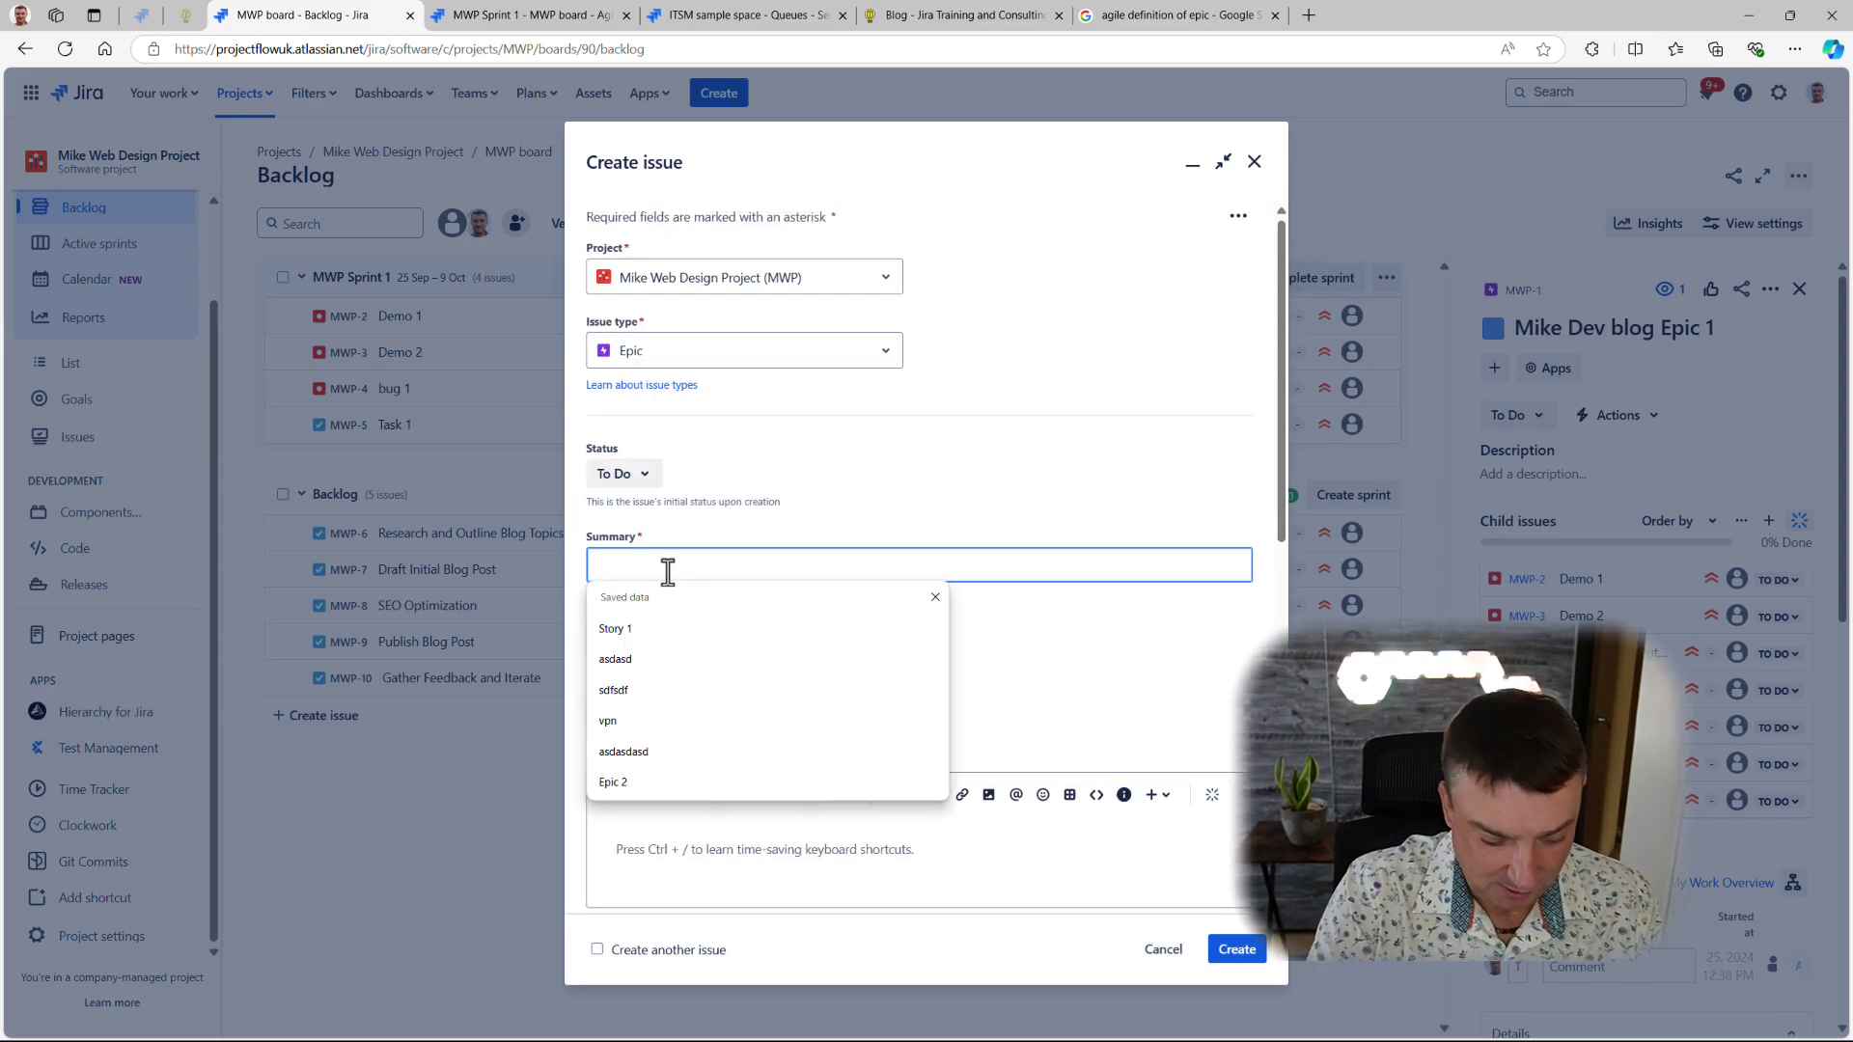
pyautogui.write('Mike Dev ')
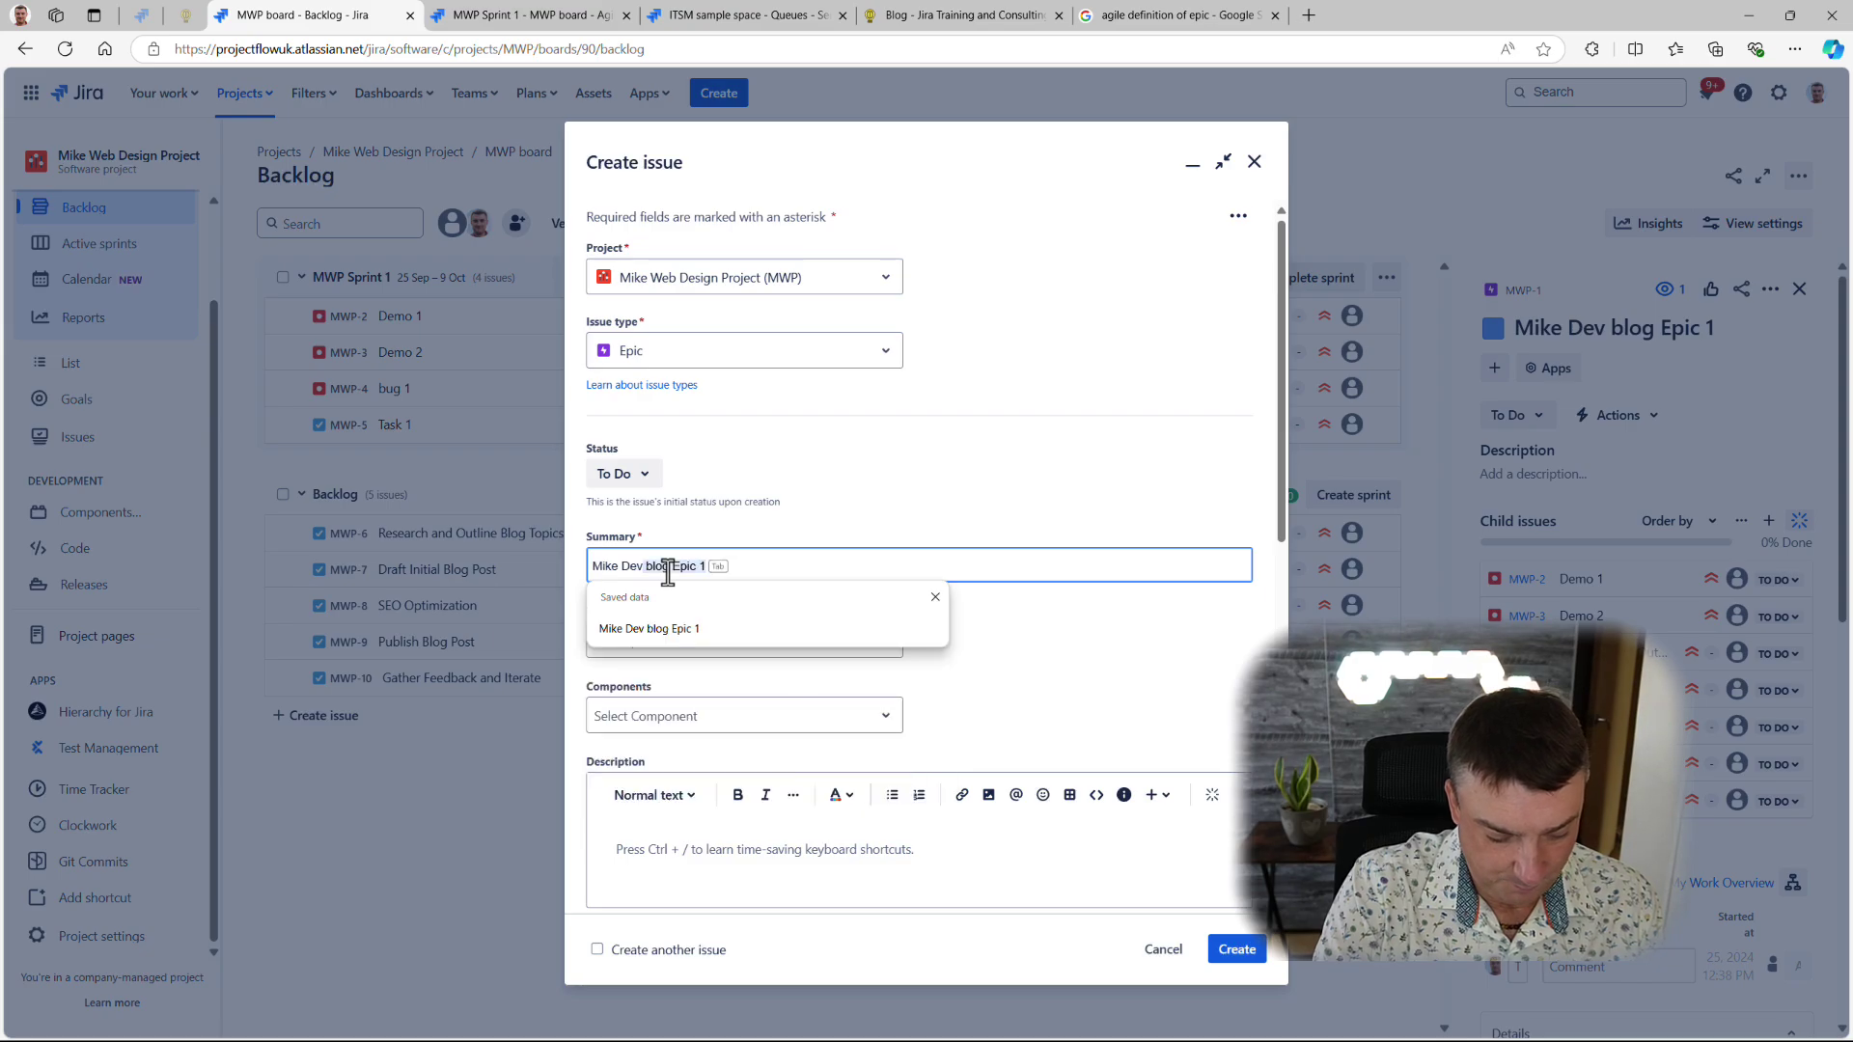
pyautogui.write('Python A')
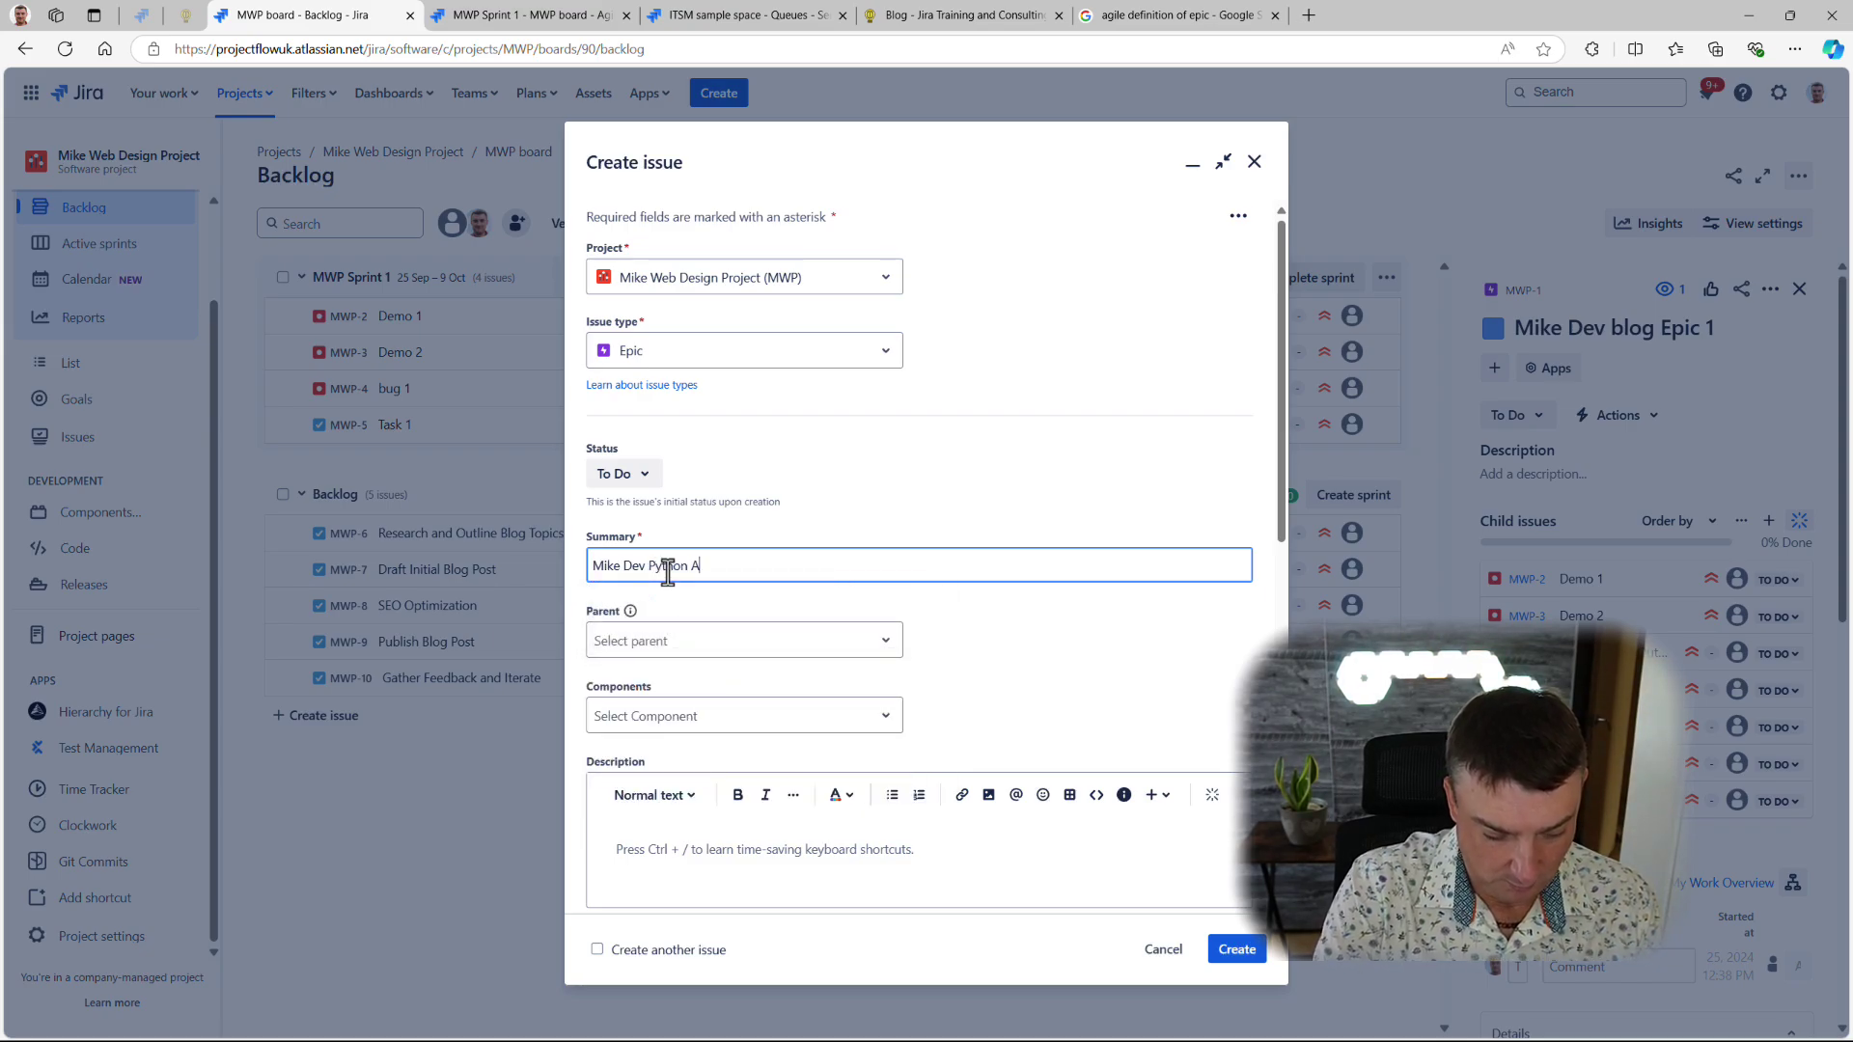
pyautogui.write('pp 01')
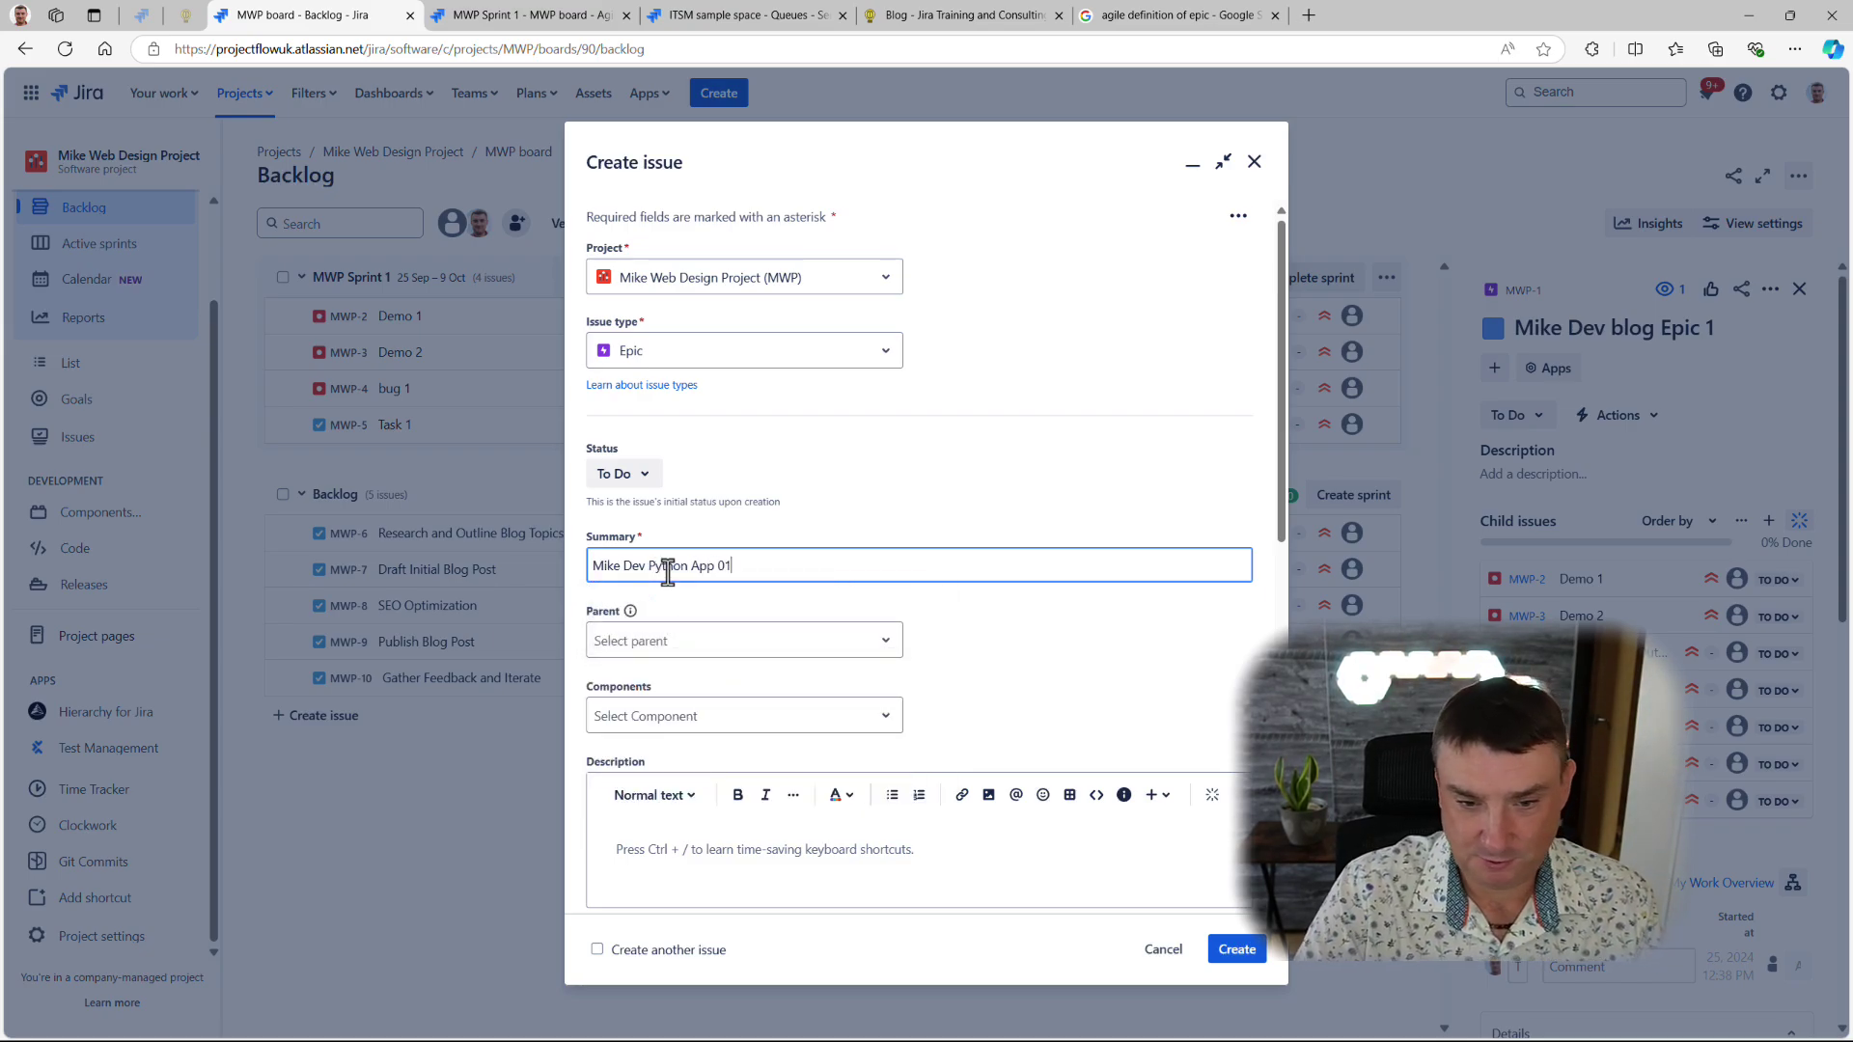
pyautogui.press('BackSpace')
pyautogui.write('2')
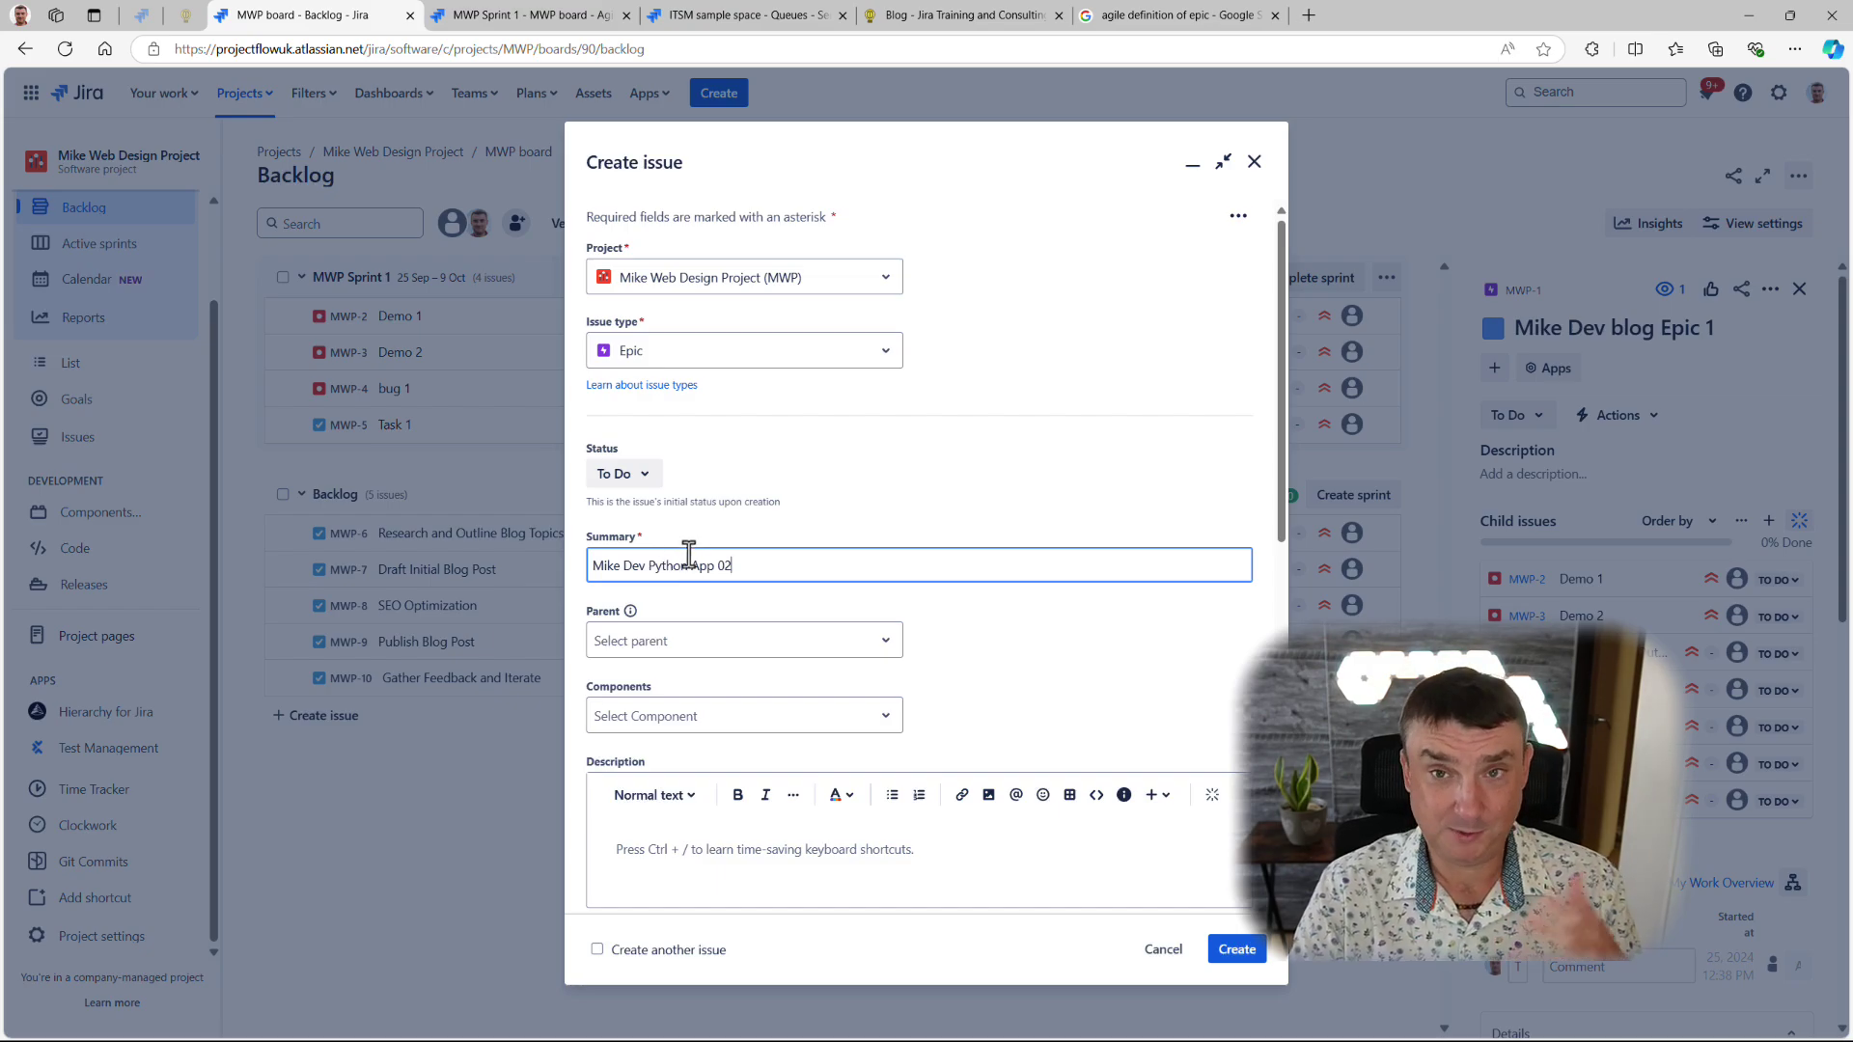
# Step: Examine the Parent field's choices and help text without selecting a parent, and review the epic form's remaining fields
pyautogui.scroll(-3, 693, 545)
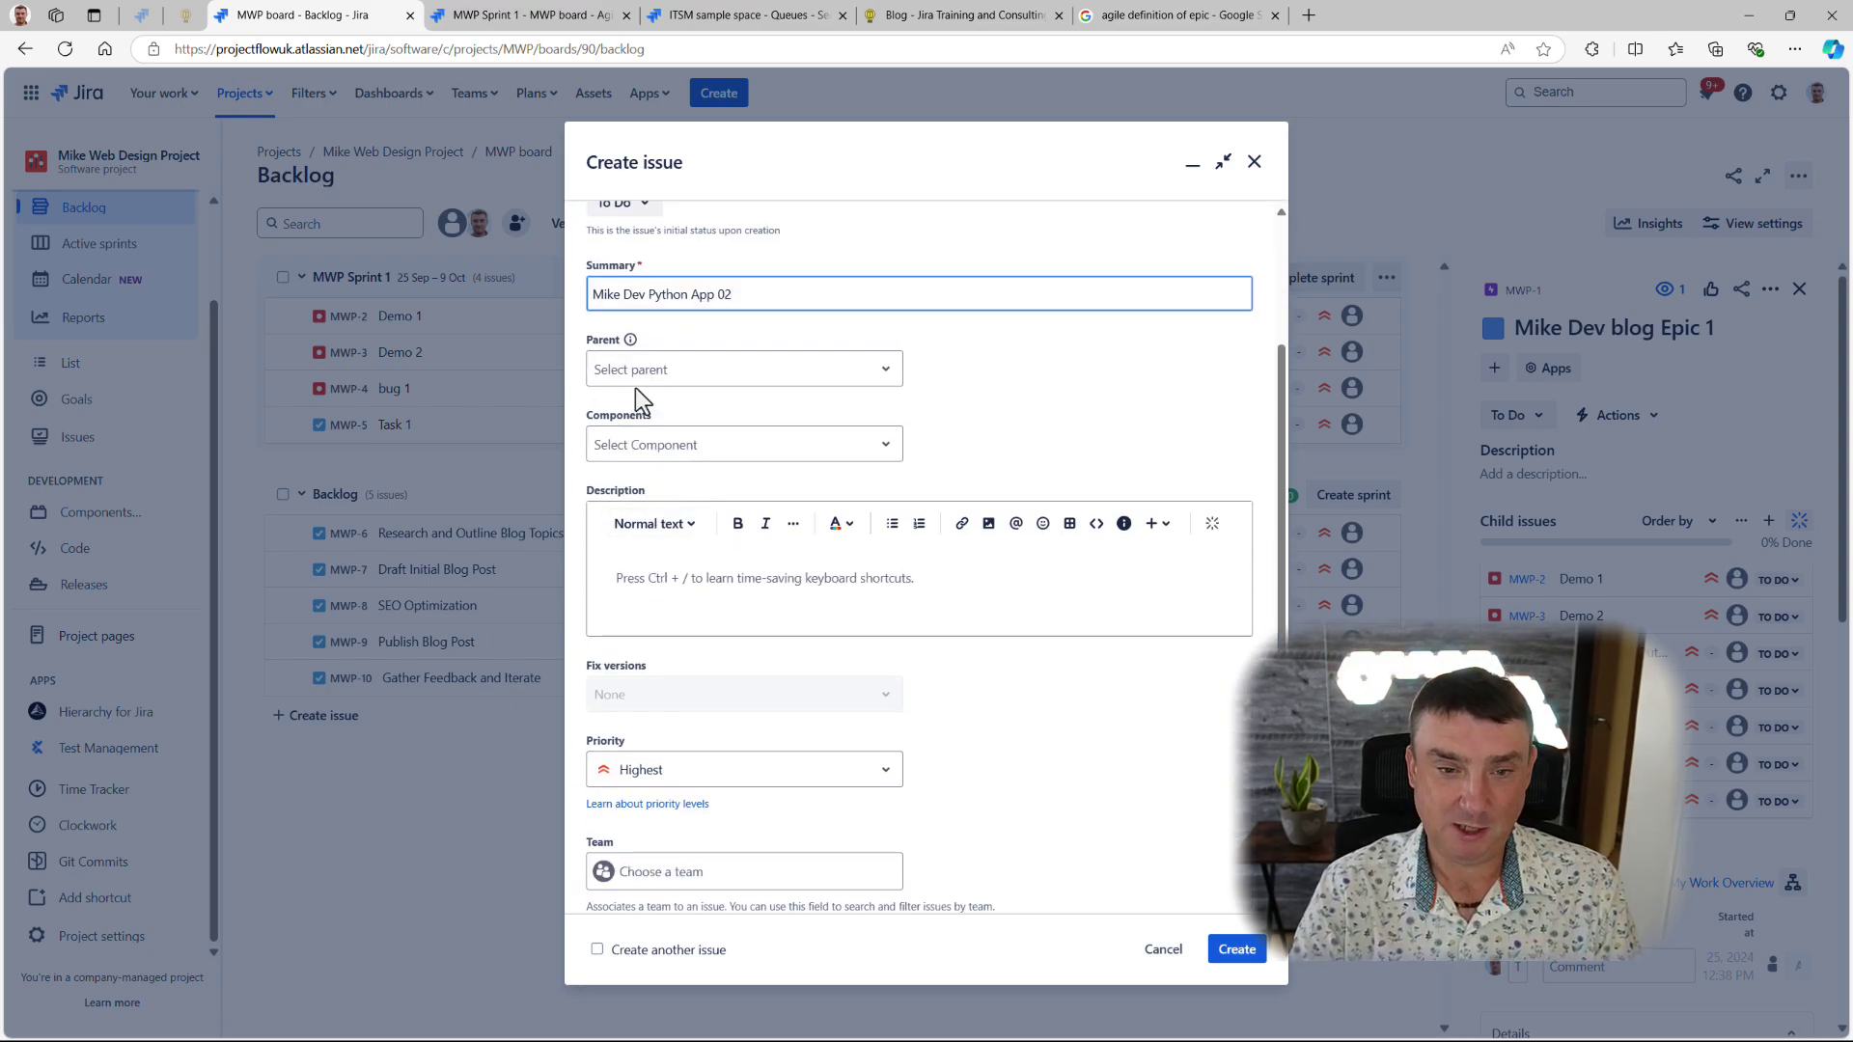
pyautogui.click(660, 369)
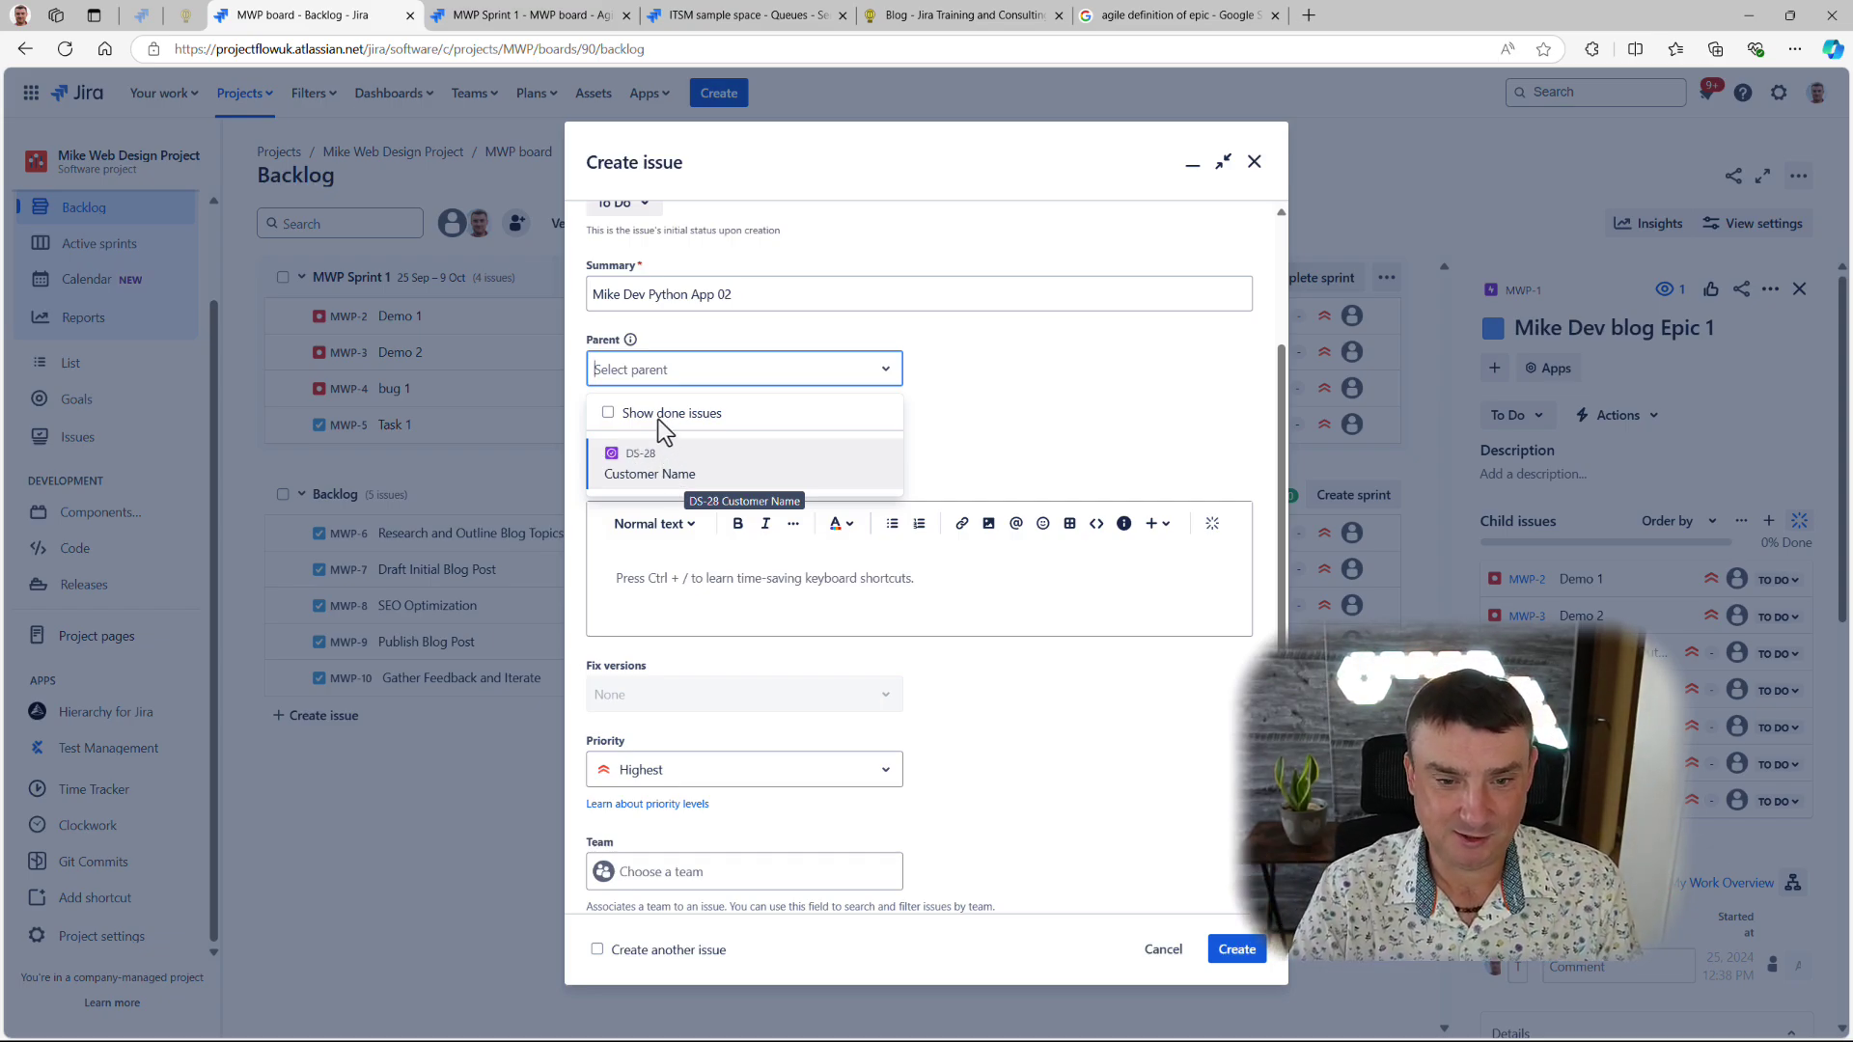
pyautogui.click(614, 414)
pyautogui.click(1030, 404)
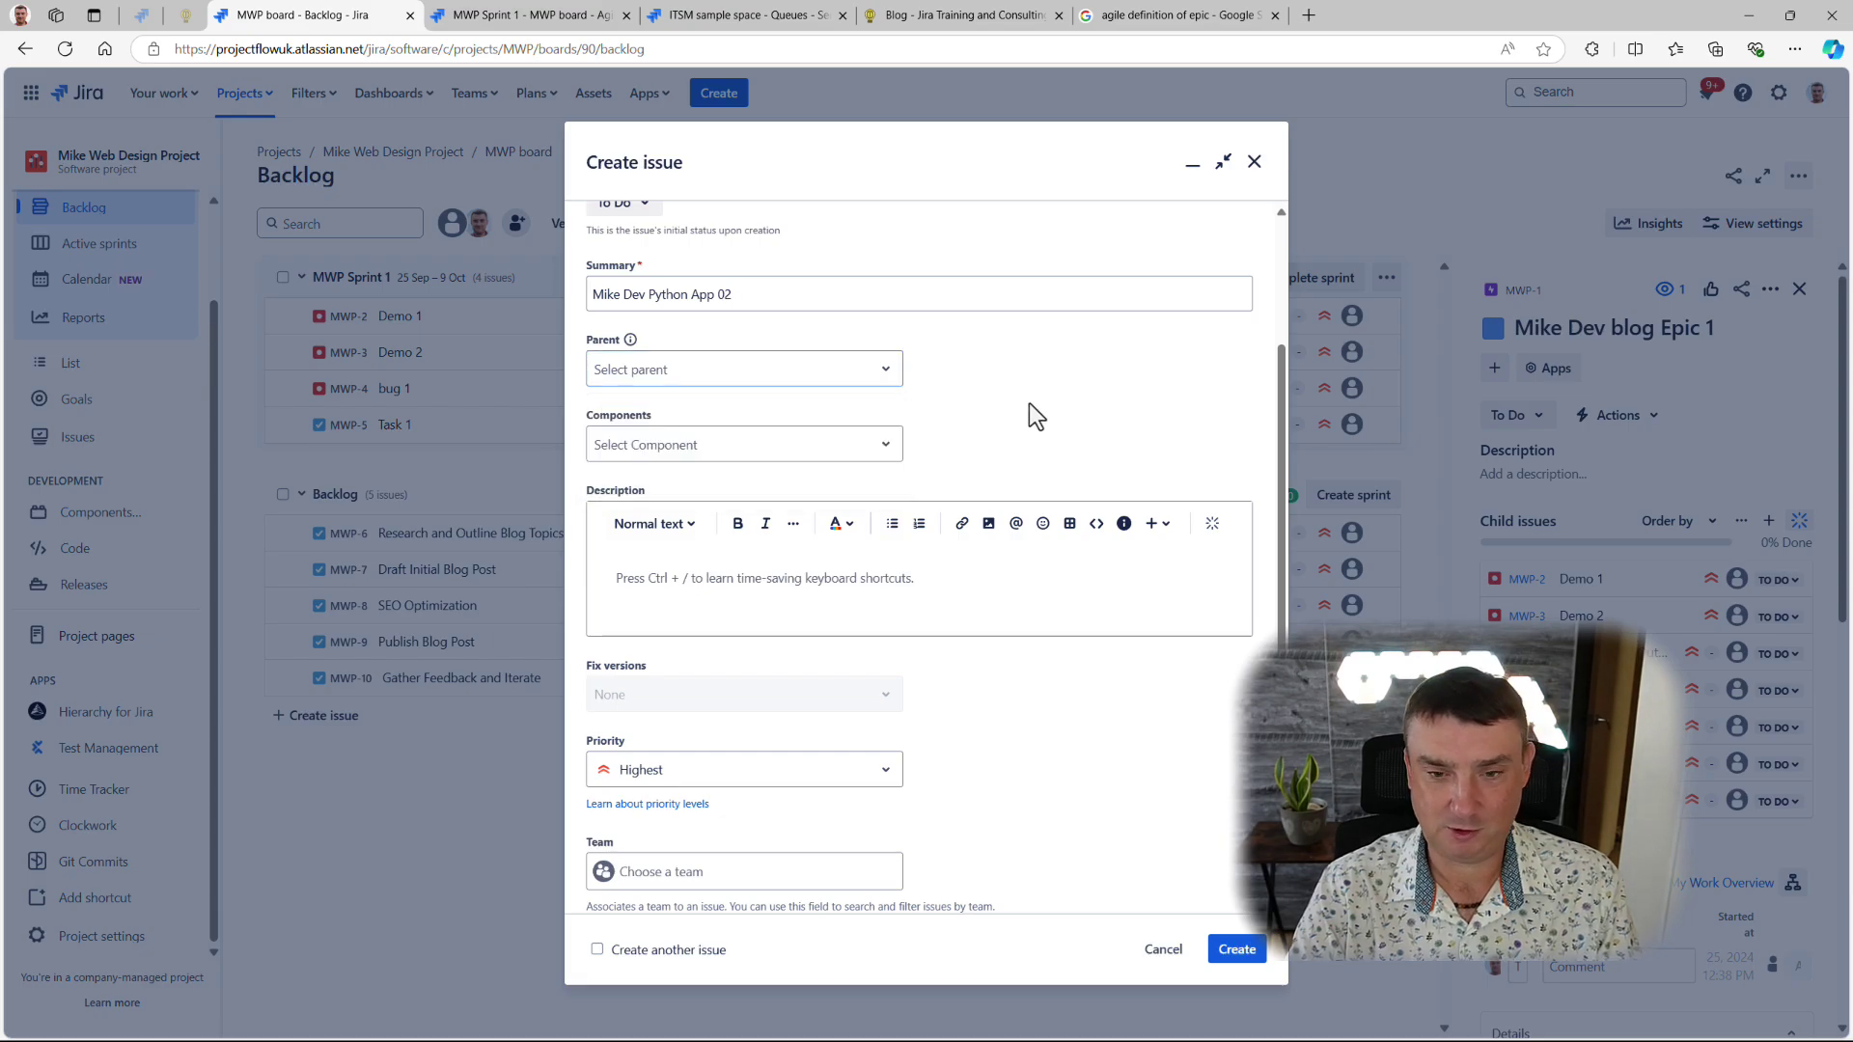
pyautogui.click(632, 342)
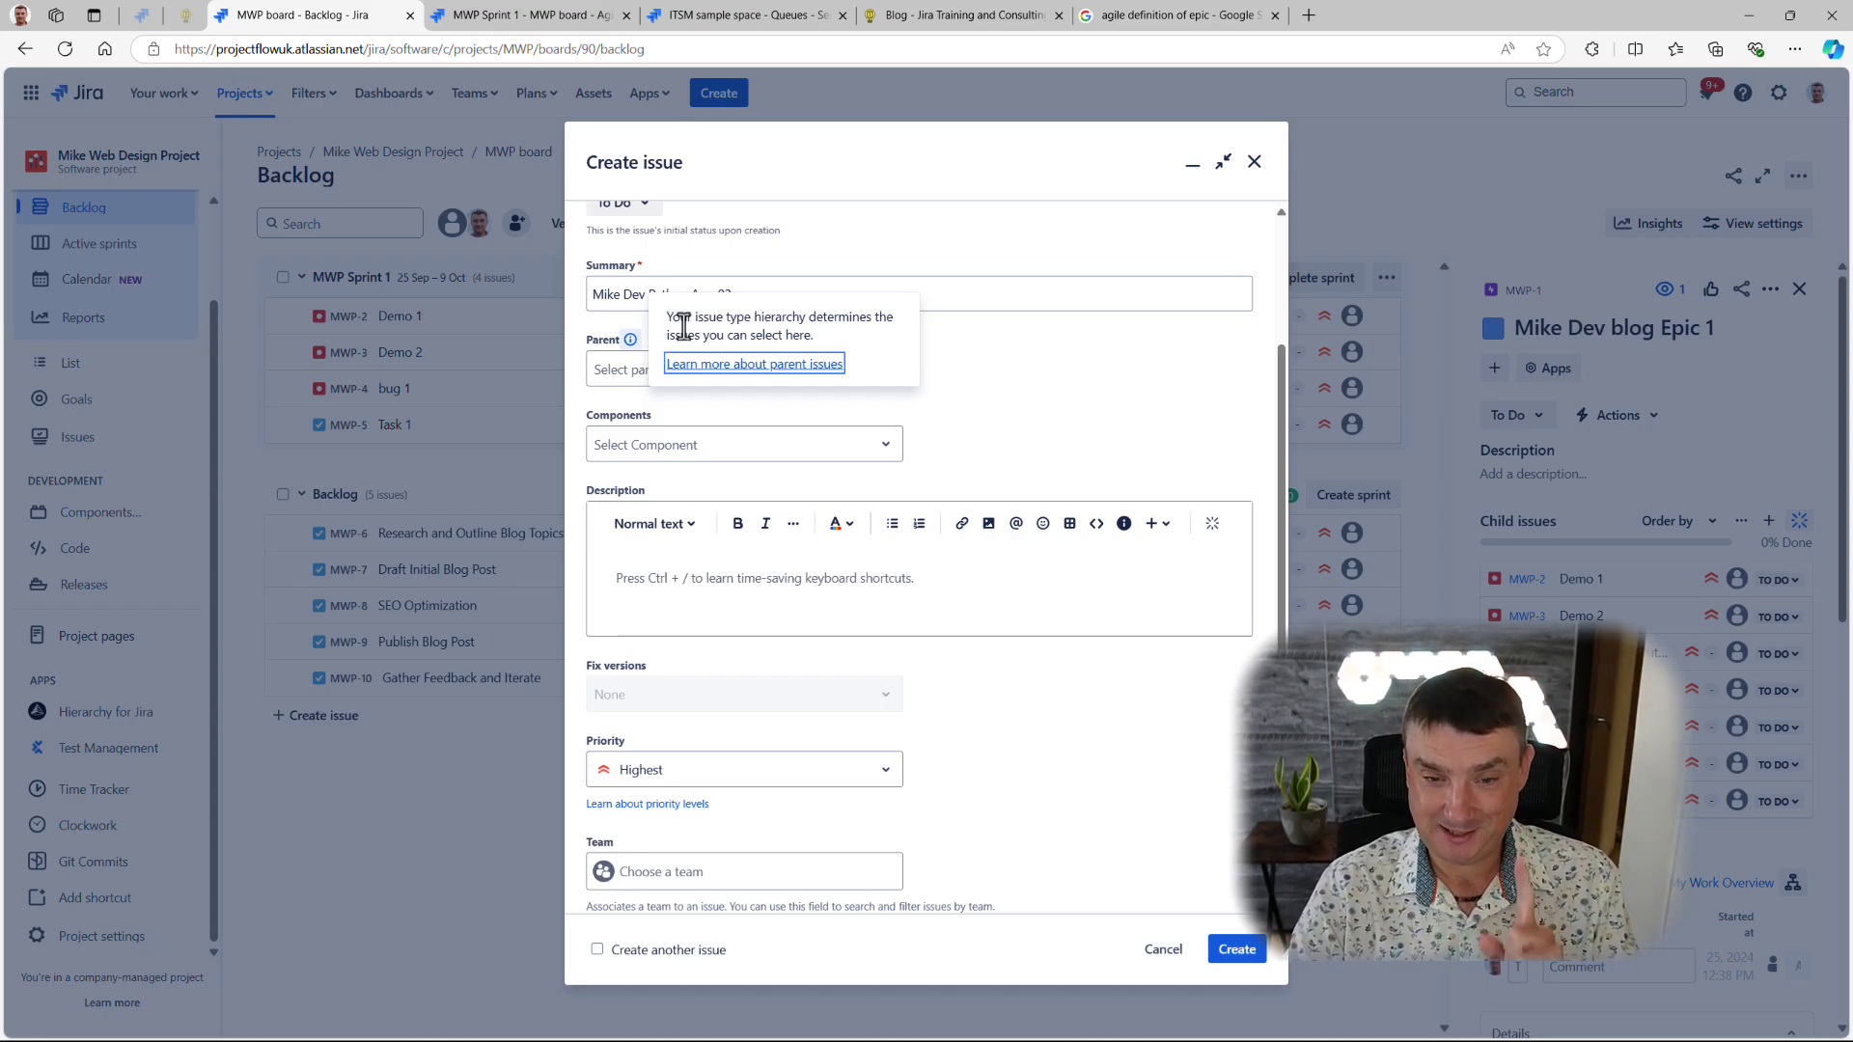
pyautogui.click(1062, 352)
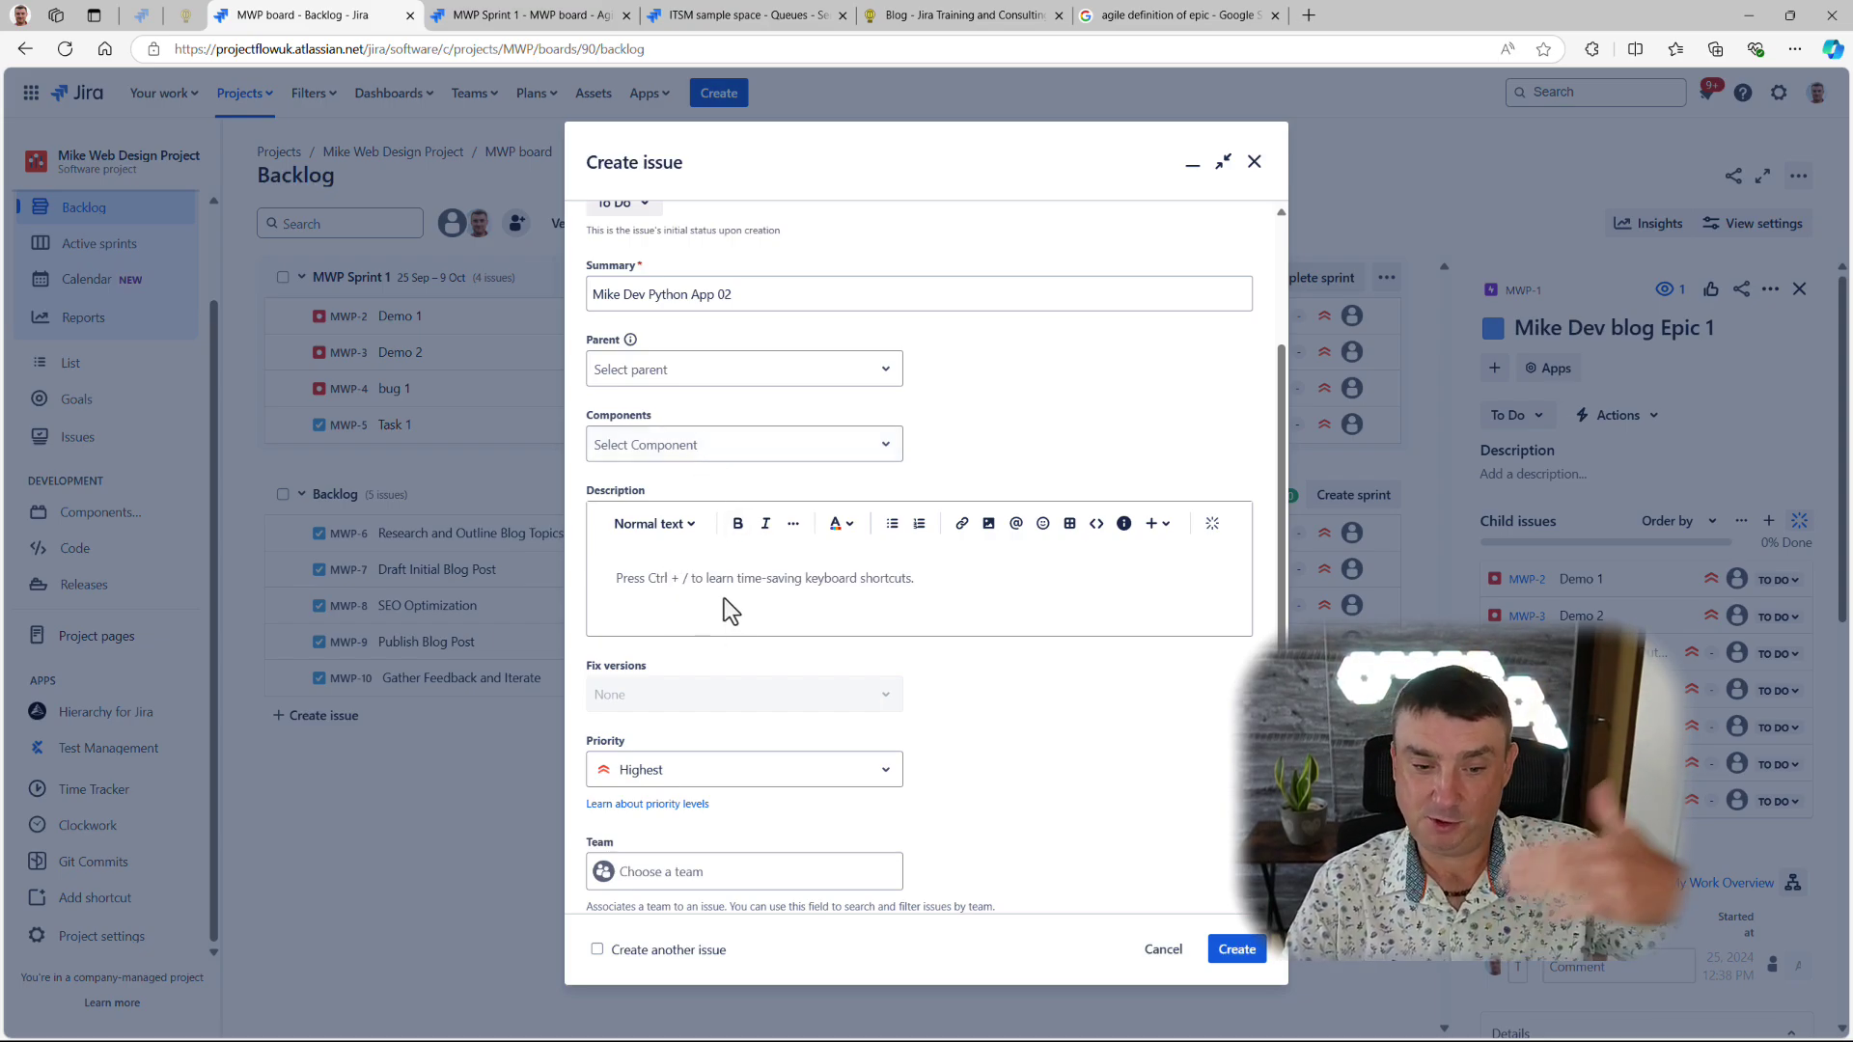
pyautogui.scroll(-5, 729, 684)
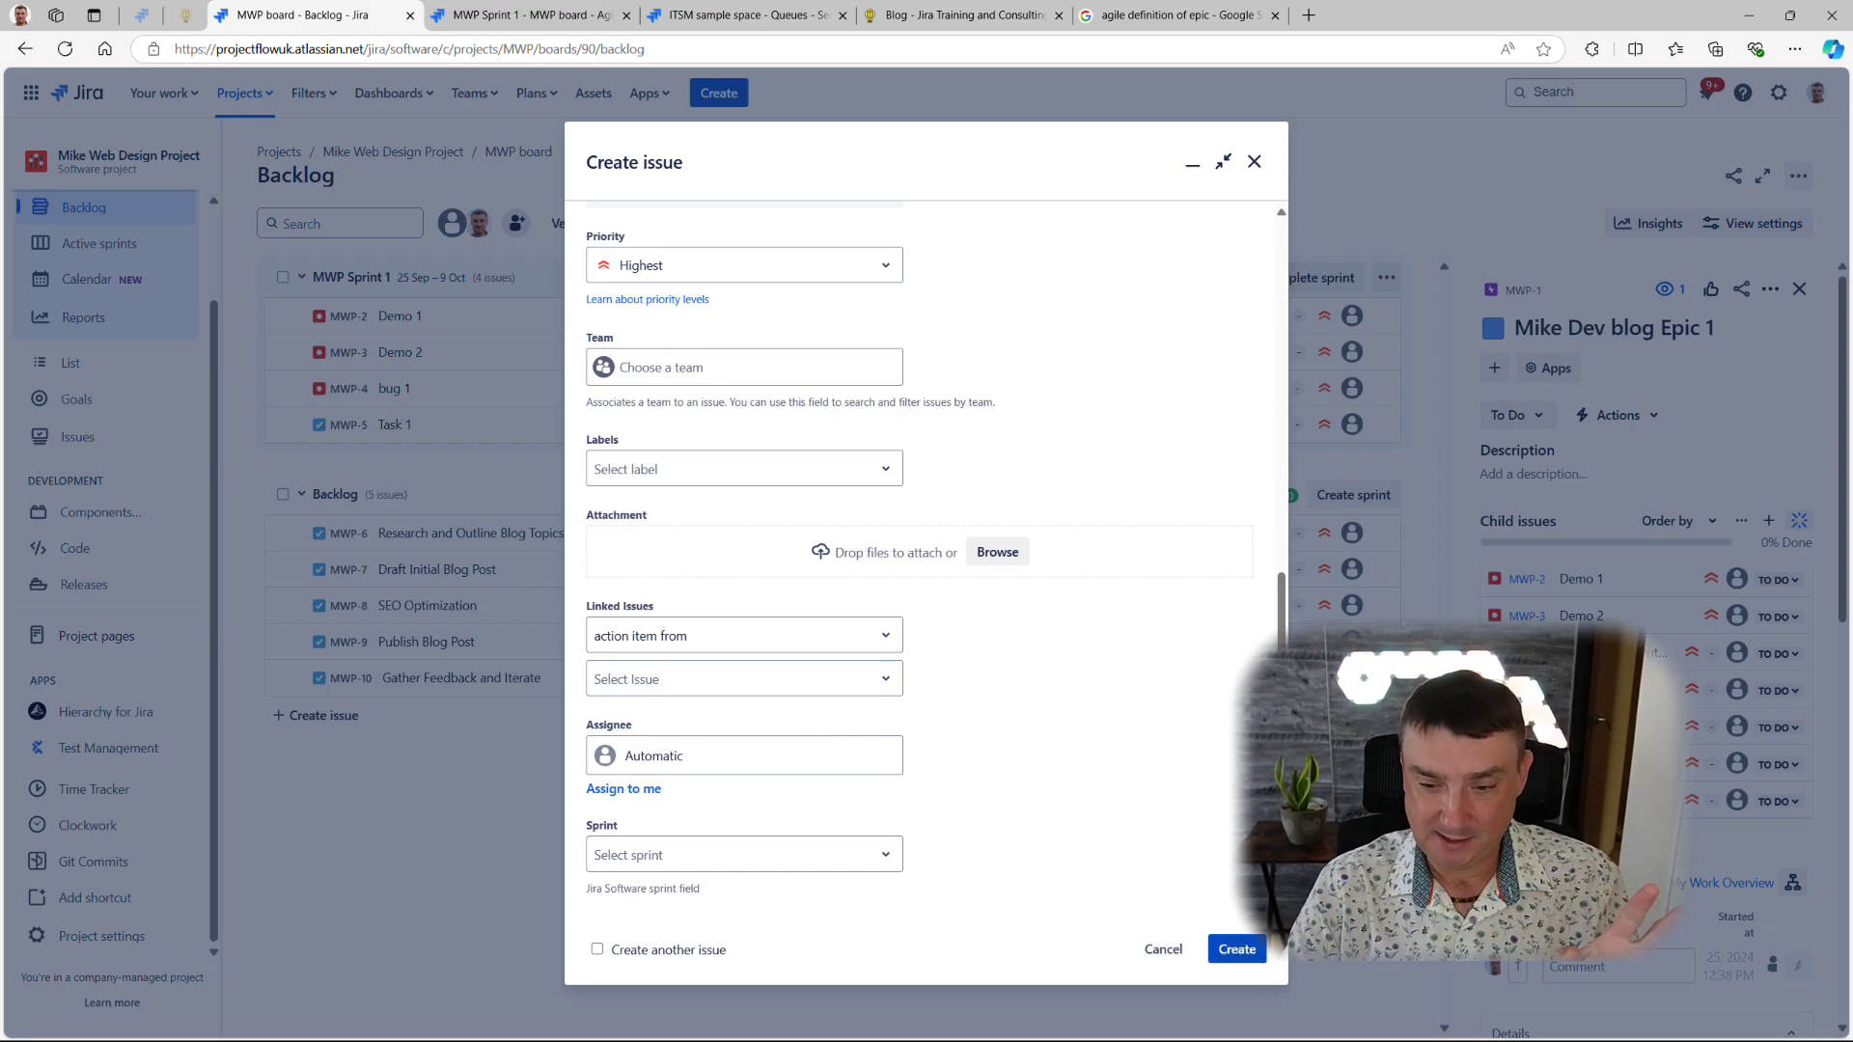
# Step: Submit the new Python app epic and look for it in the project's full issue list
pyautogui.click(1235, 951)
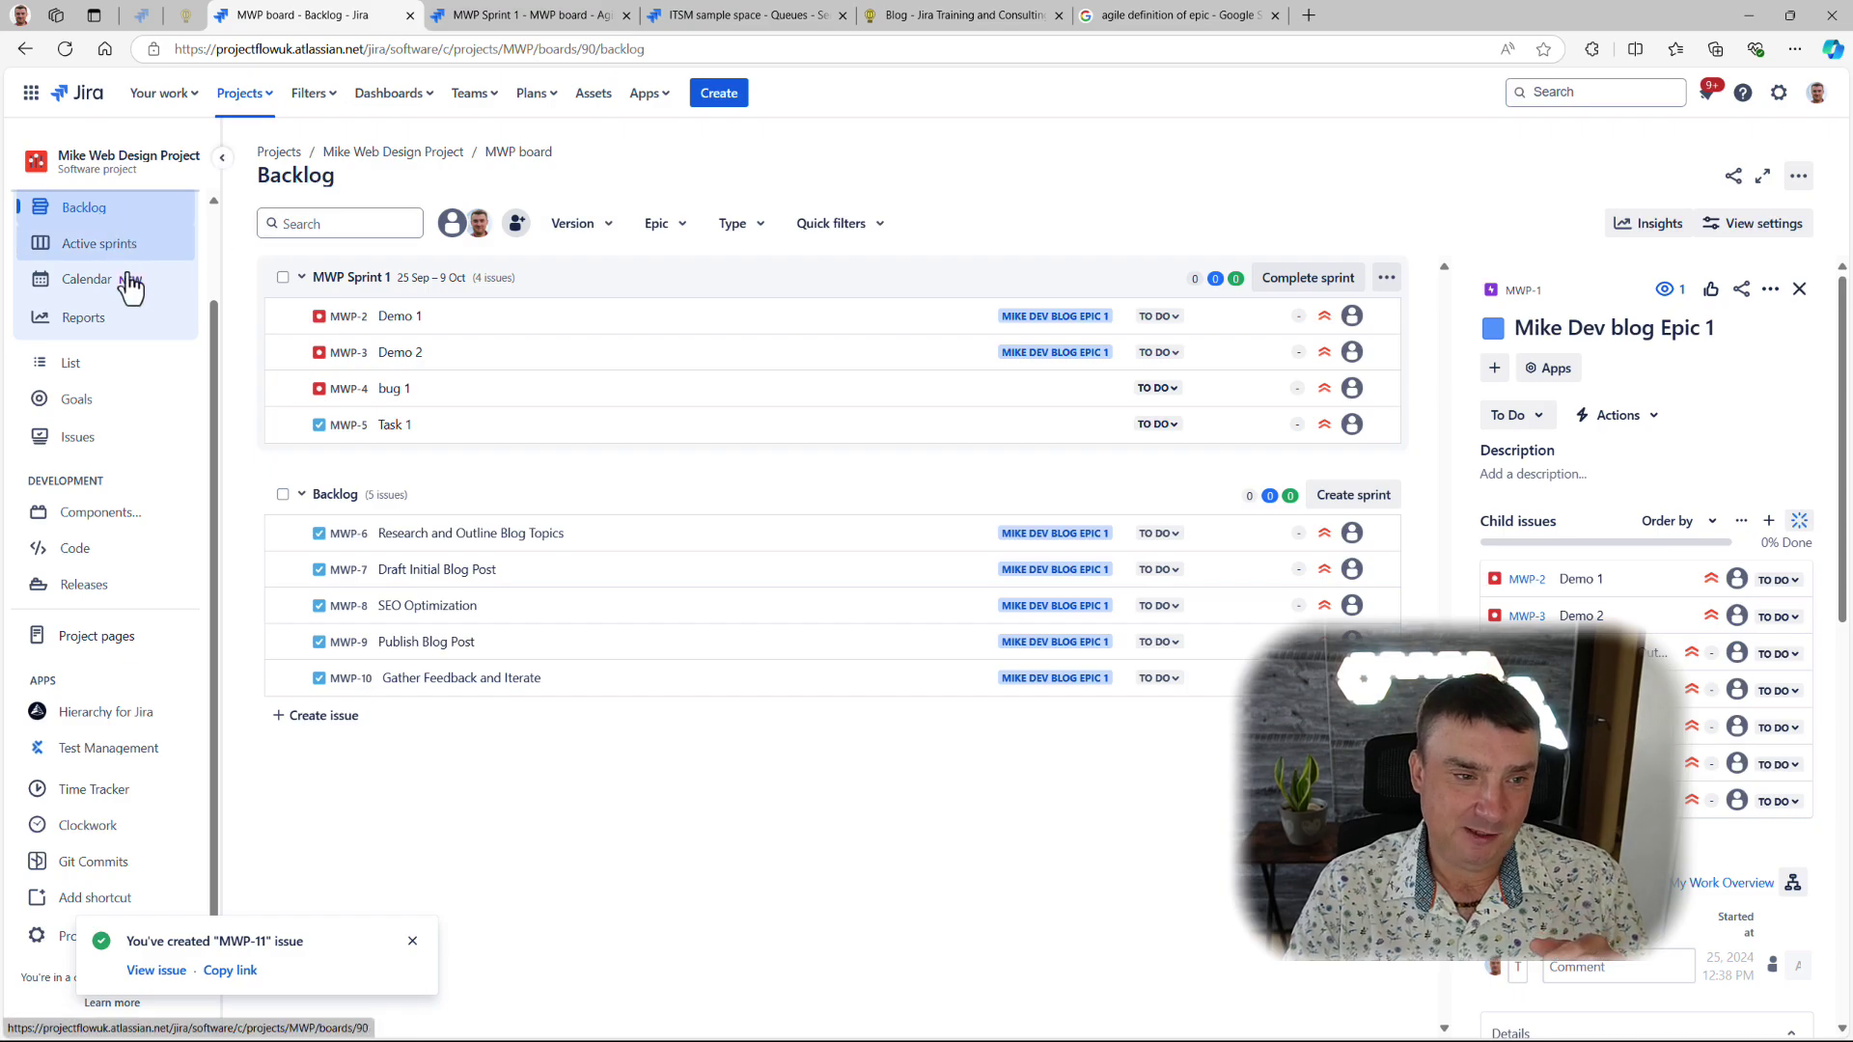
pyautogui.click(101, 242)
pyautogui.click(99, 220)
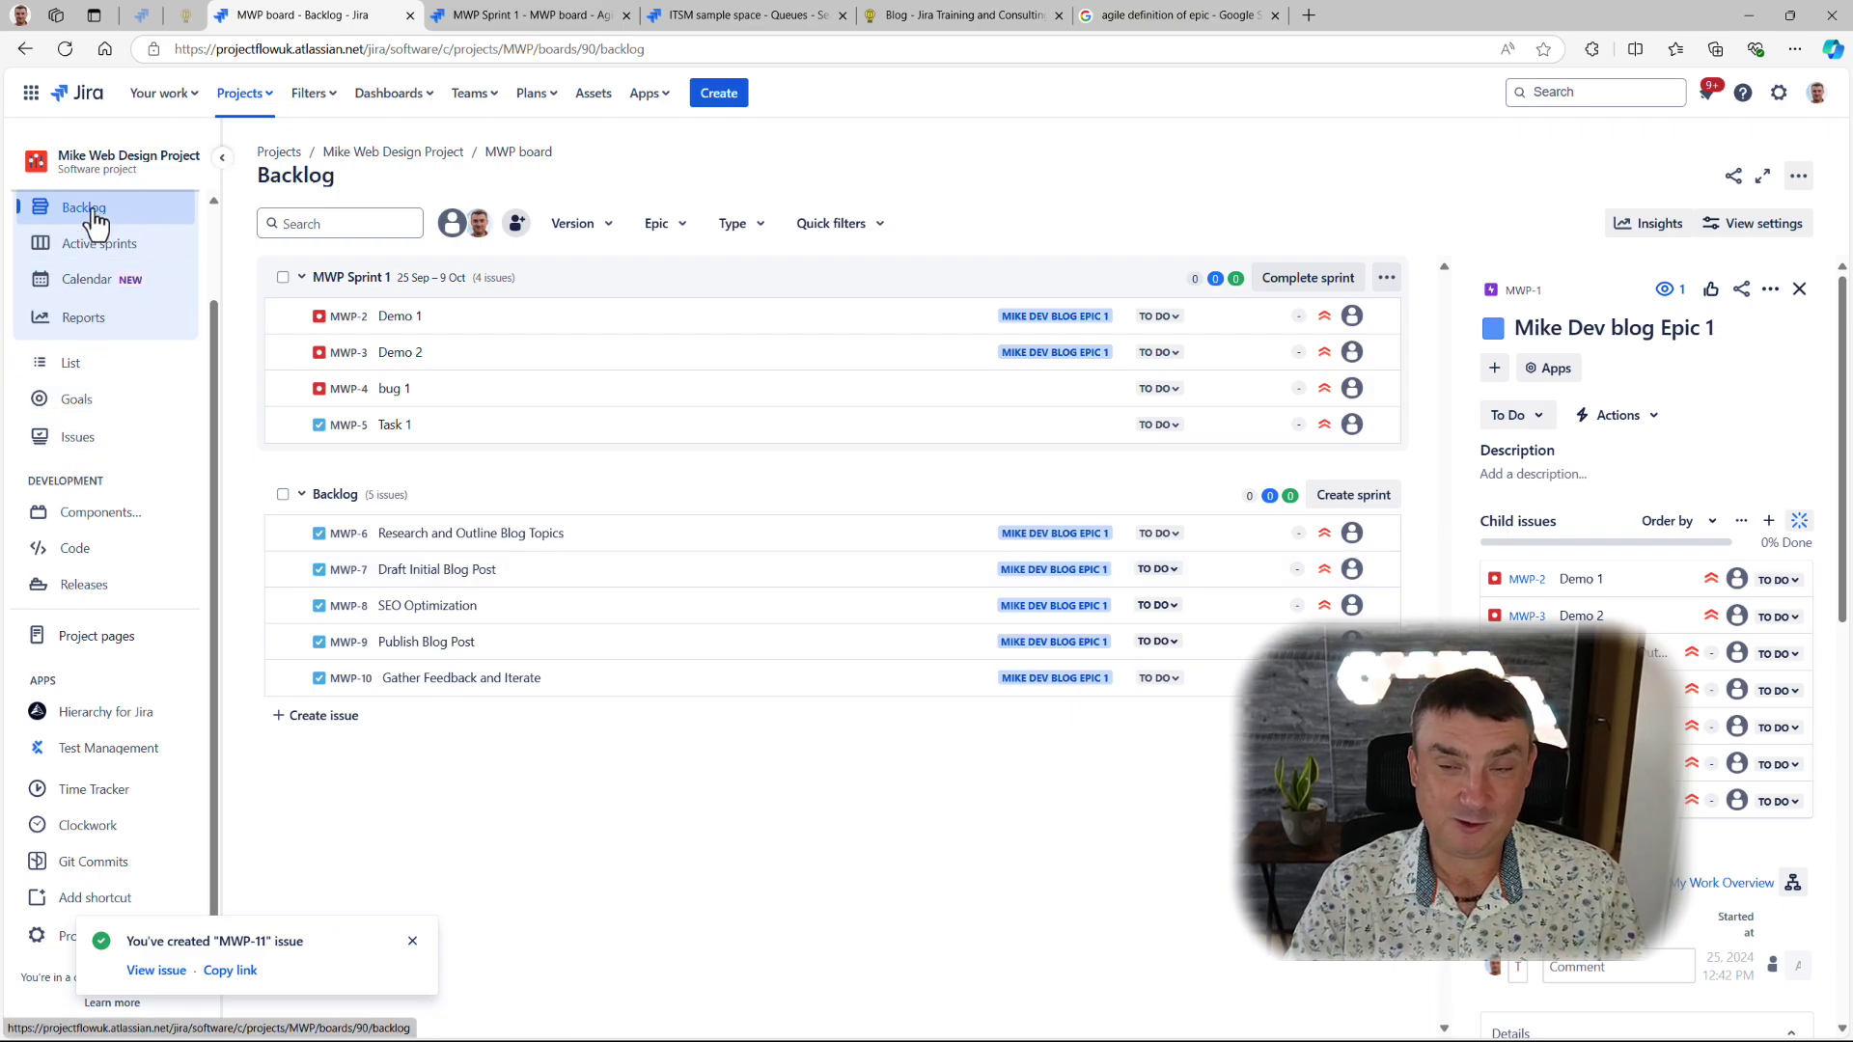
pyautogui.click(79, 441)
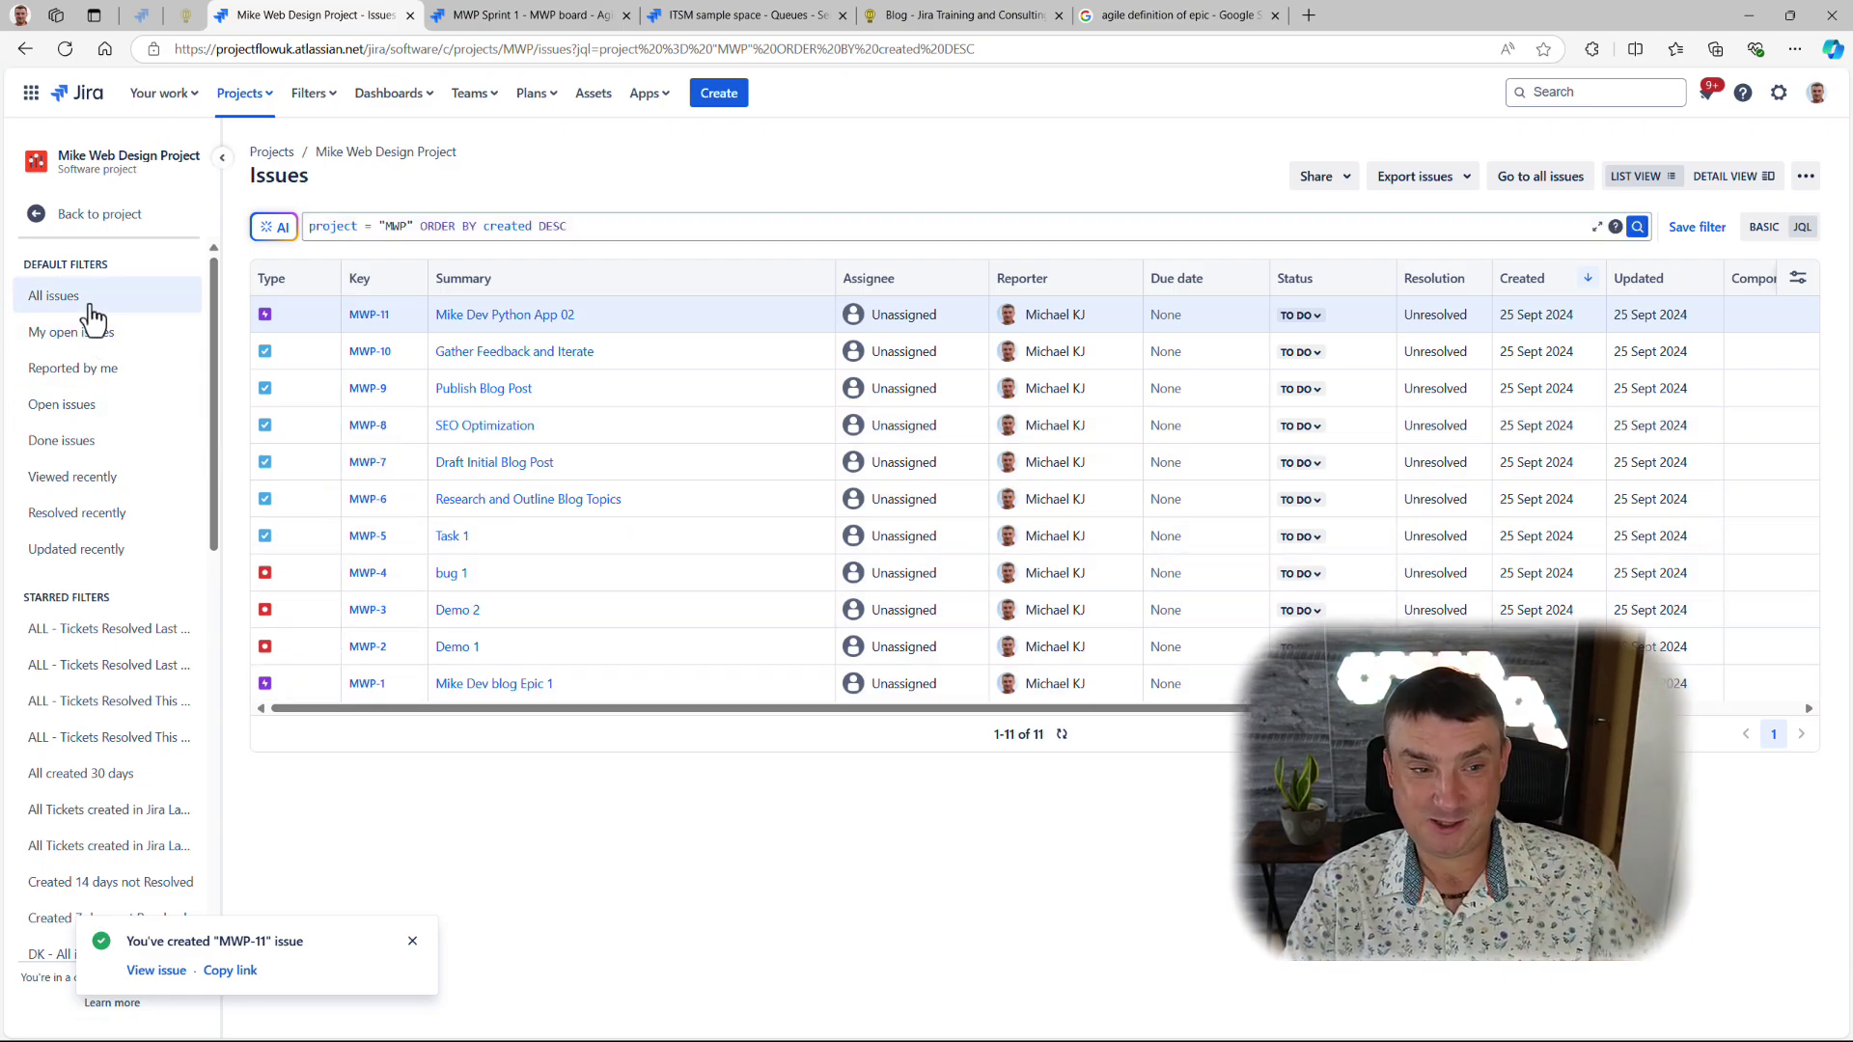
# Step: Go back to the MWP board's backlog, turn on the epic panel and recheck the epic filter's options
pyautogui.click(41, 214)
pyautogui.click(100, 326)
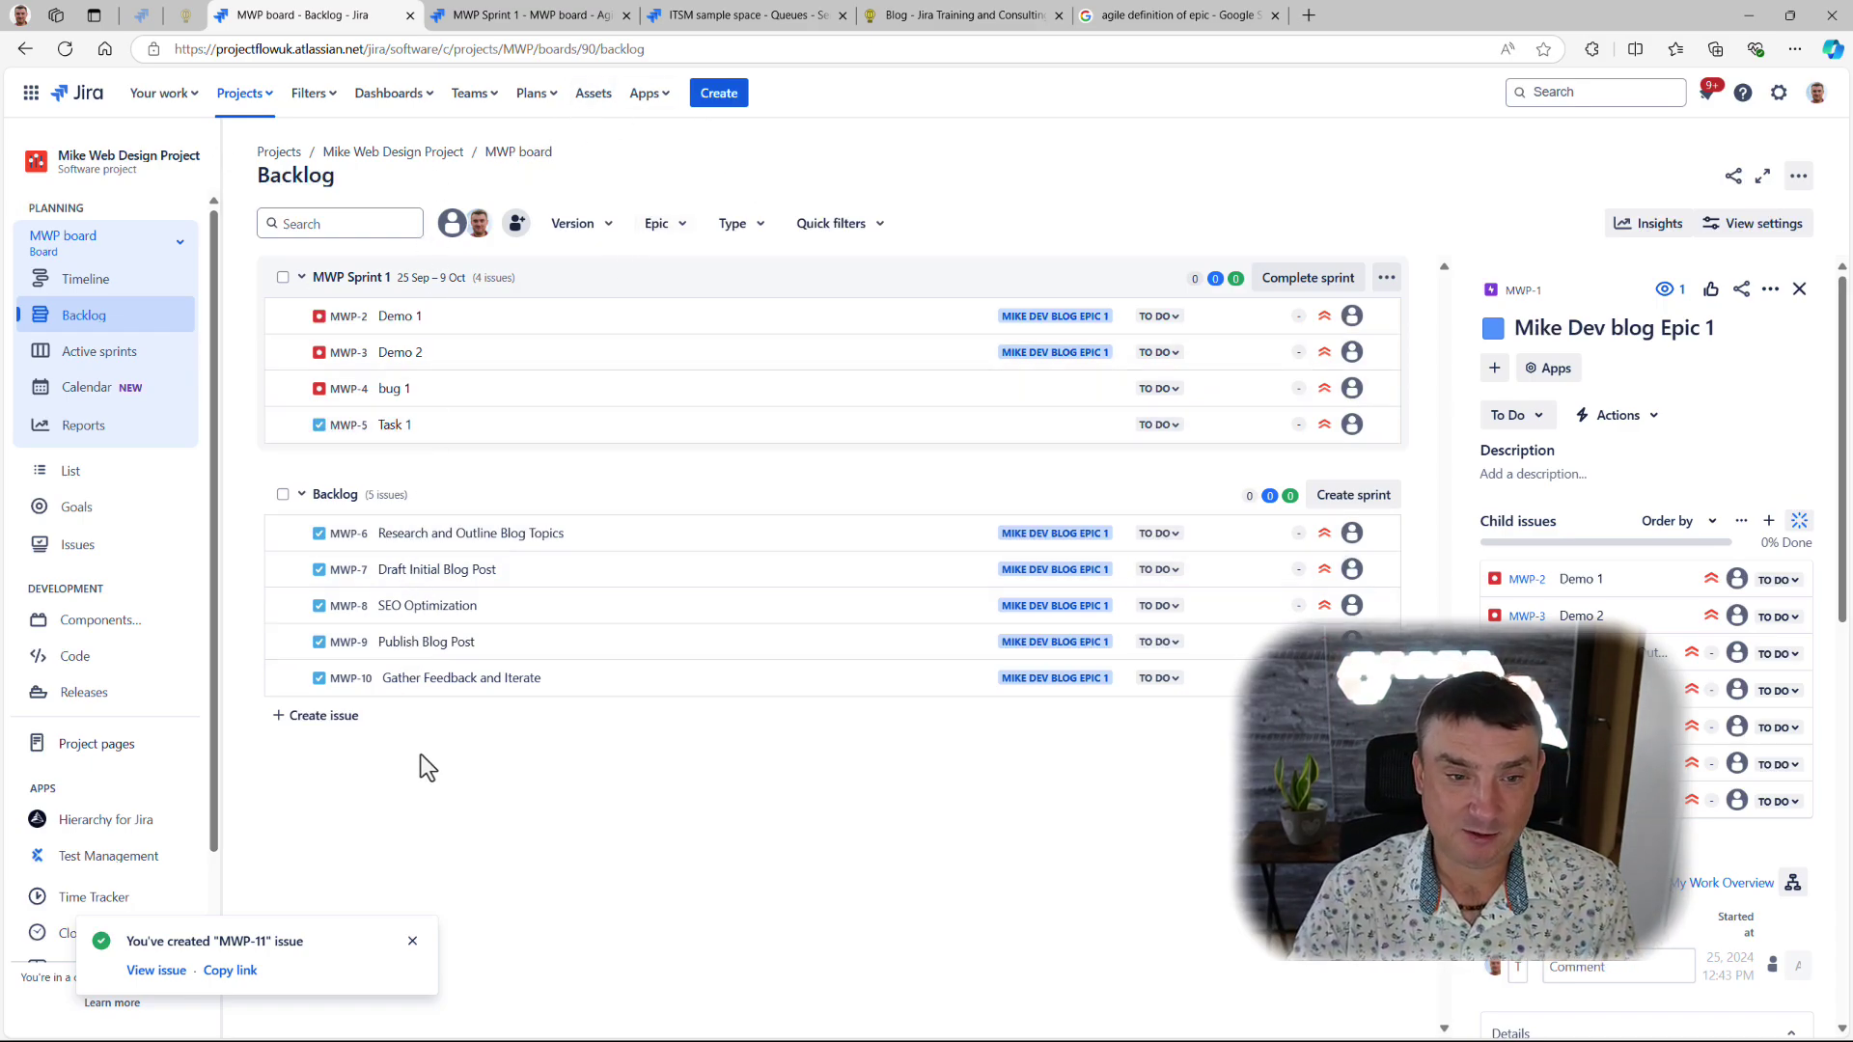
pyautogui.click(683, 232)
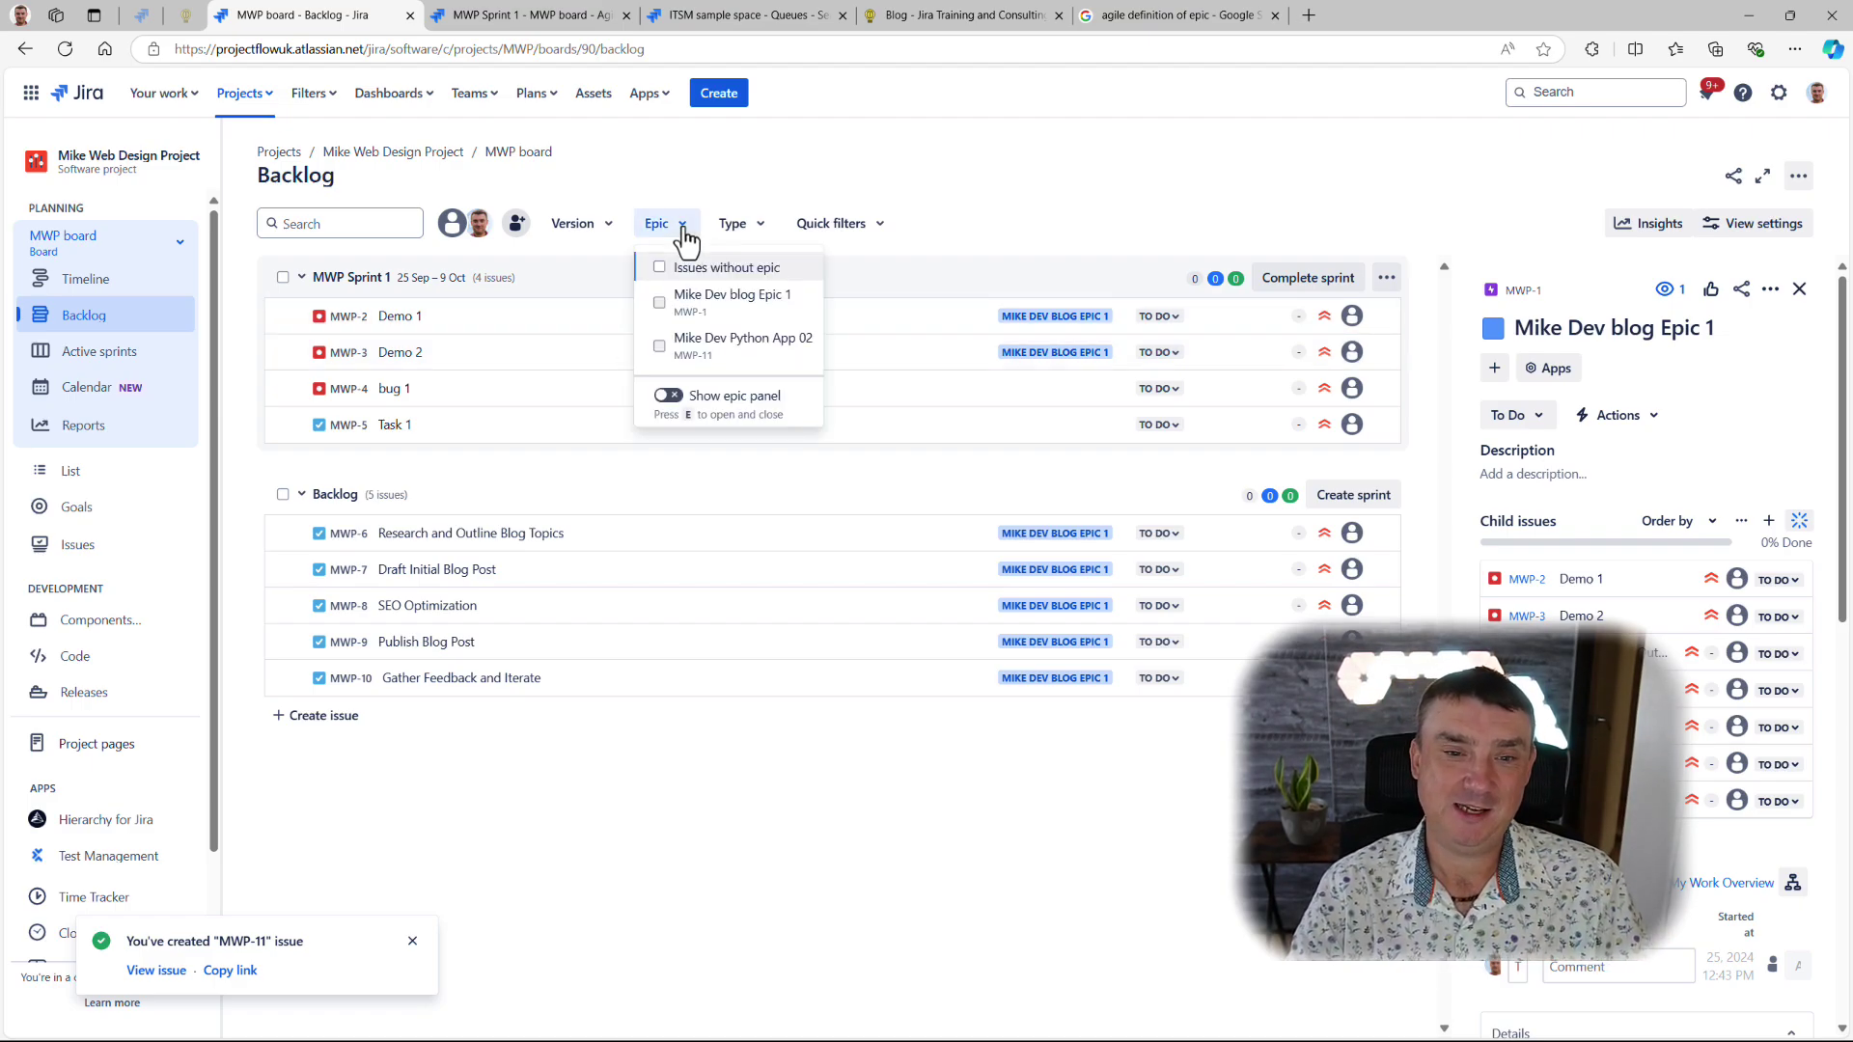
pyautogui.click(670, 398)
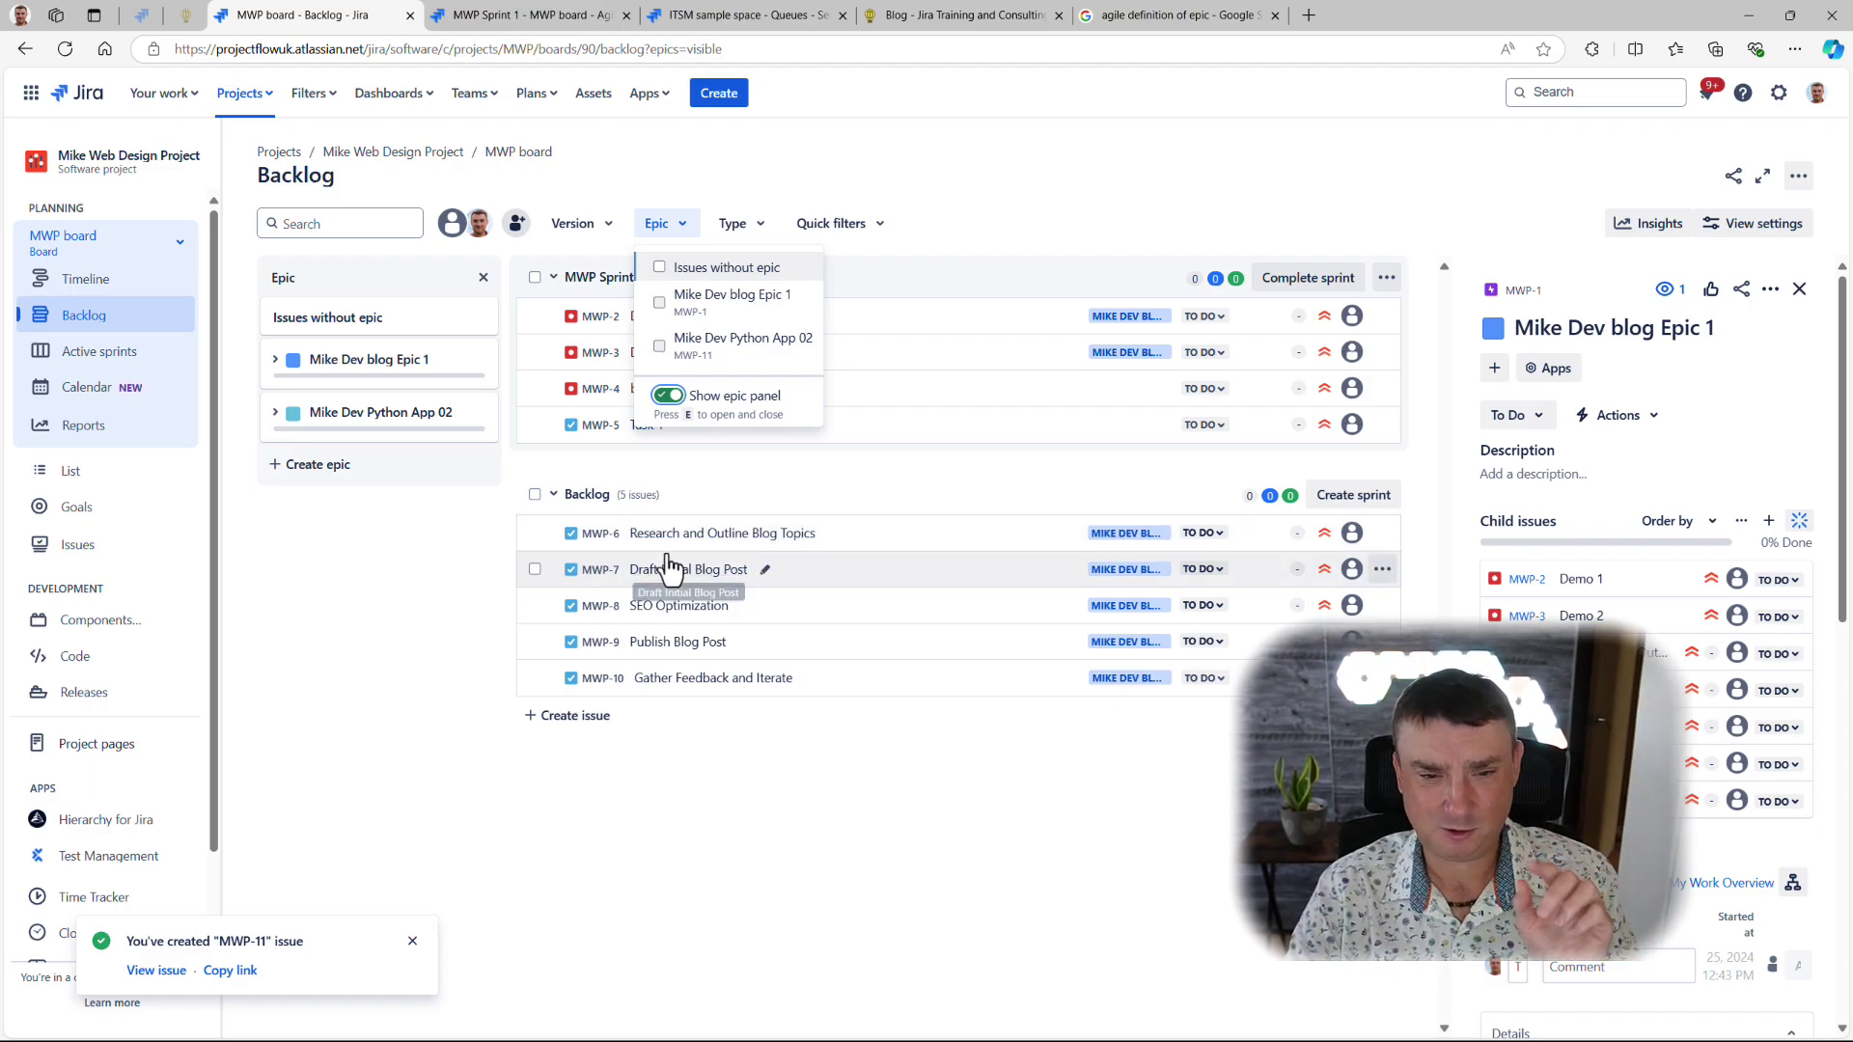
pyautogui.click(1012, 147)
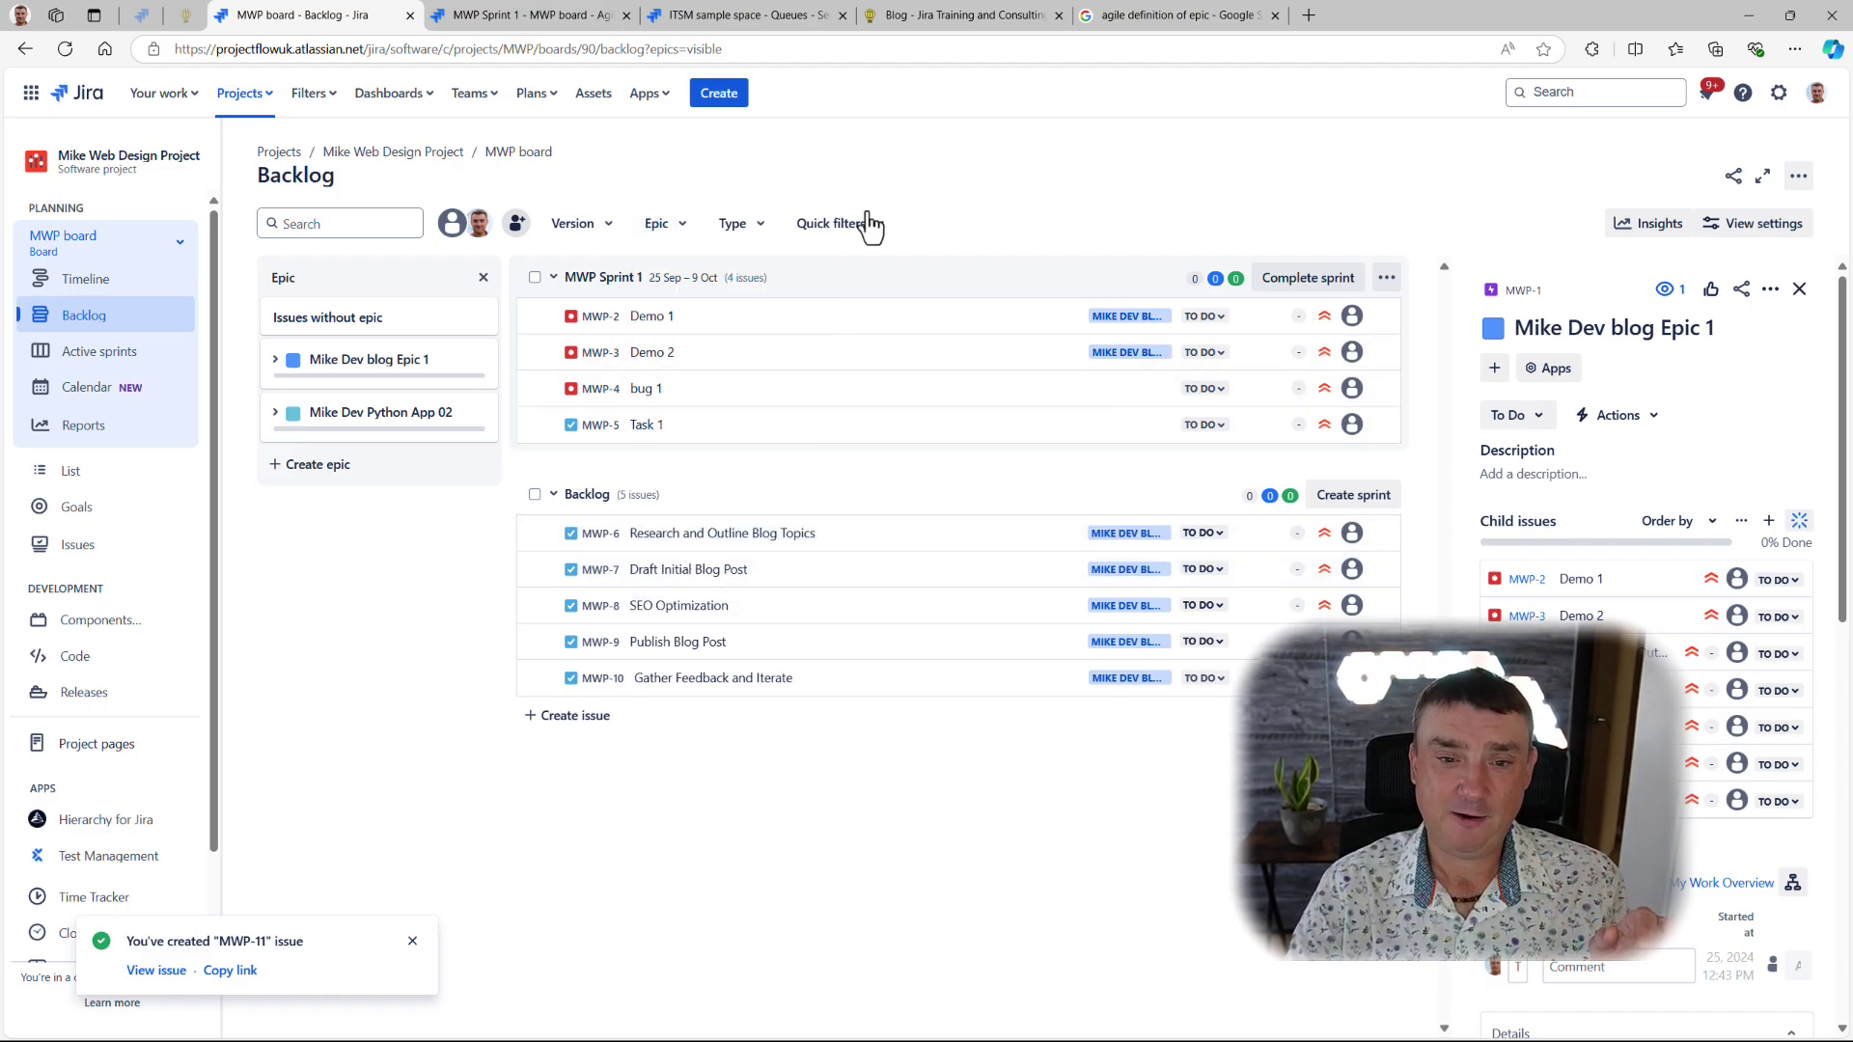
pyautogui.click(656, 223)
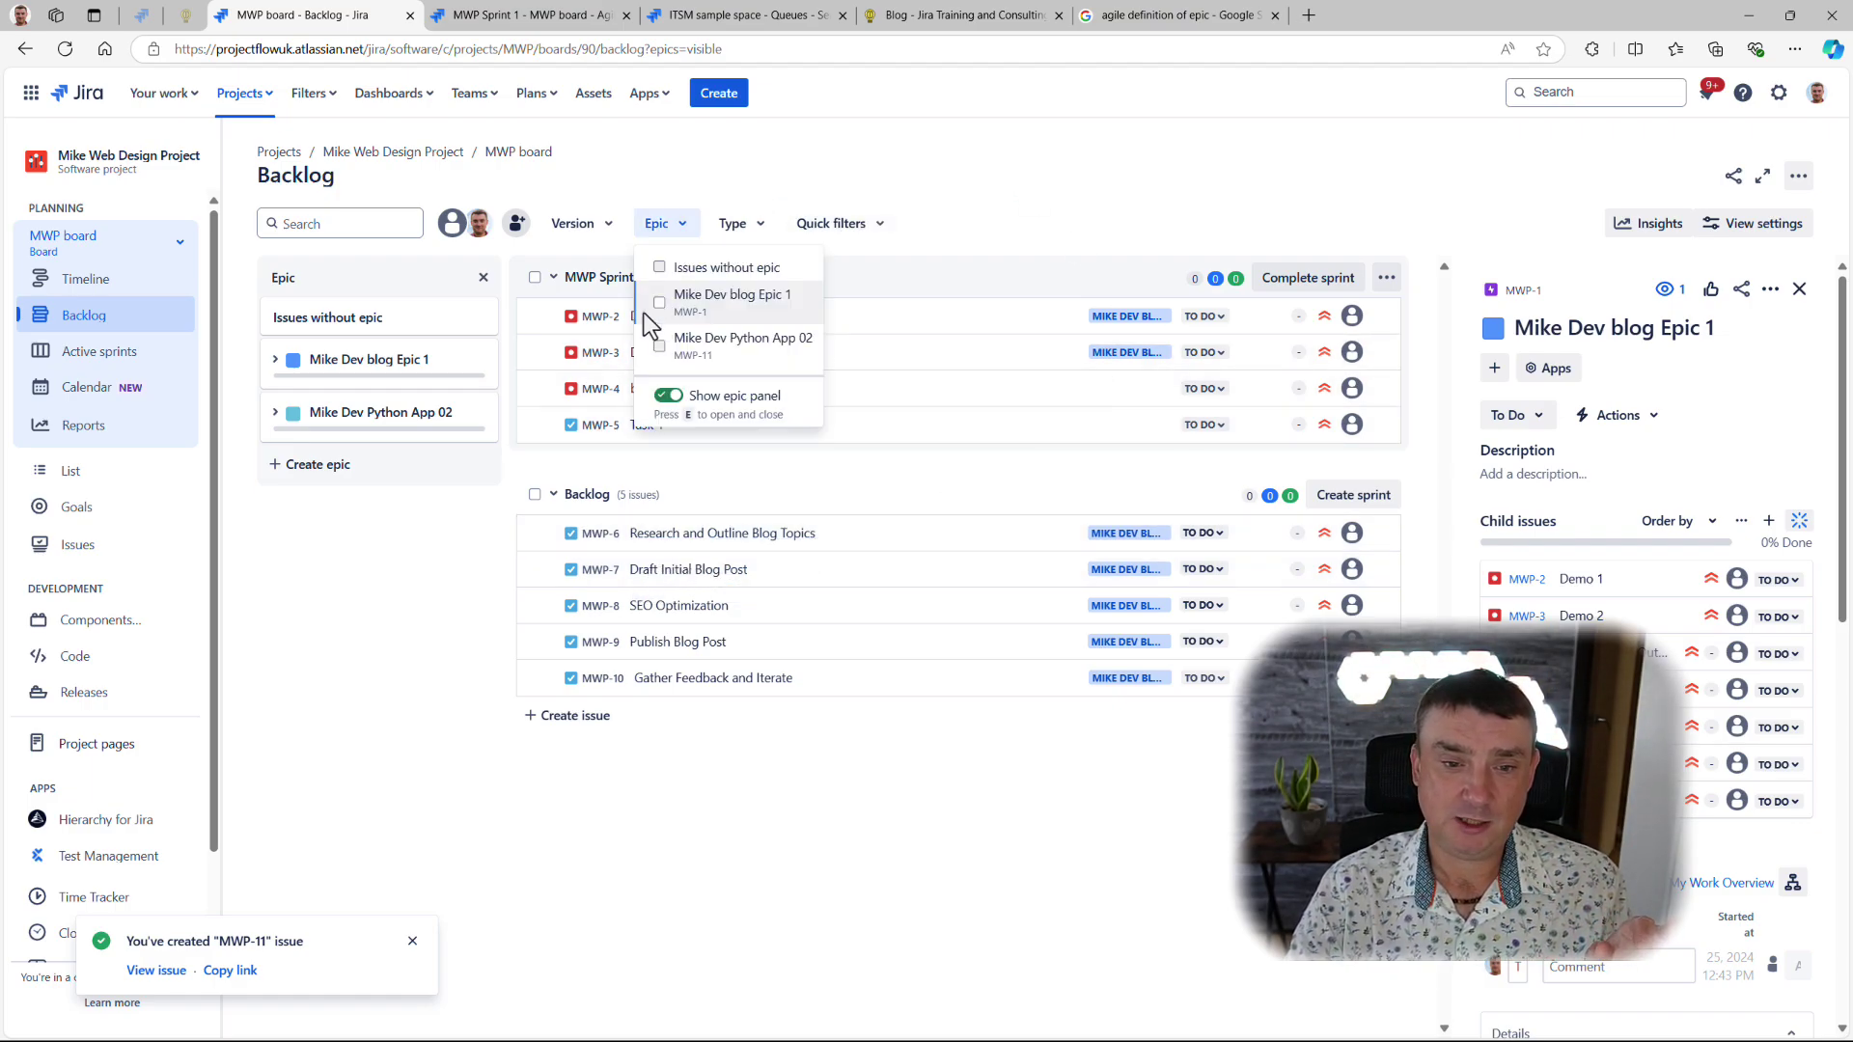
pyautogui.click(769, 161)
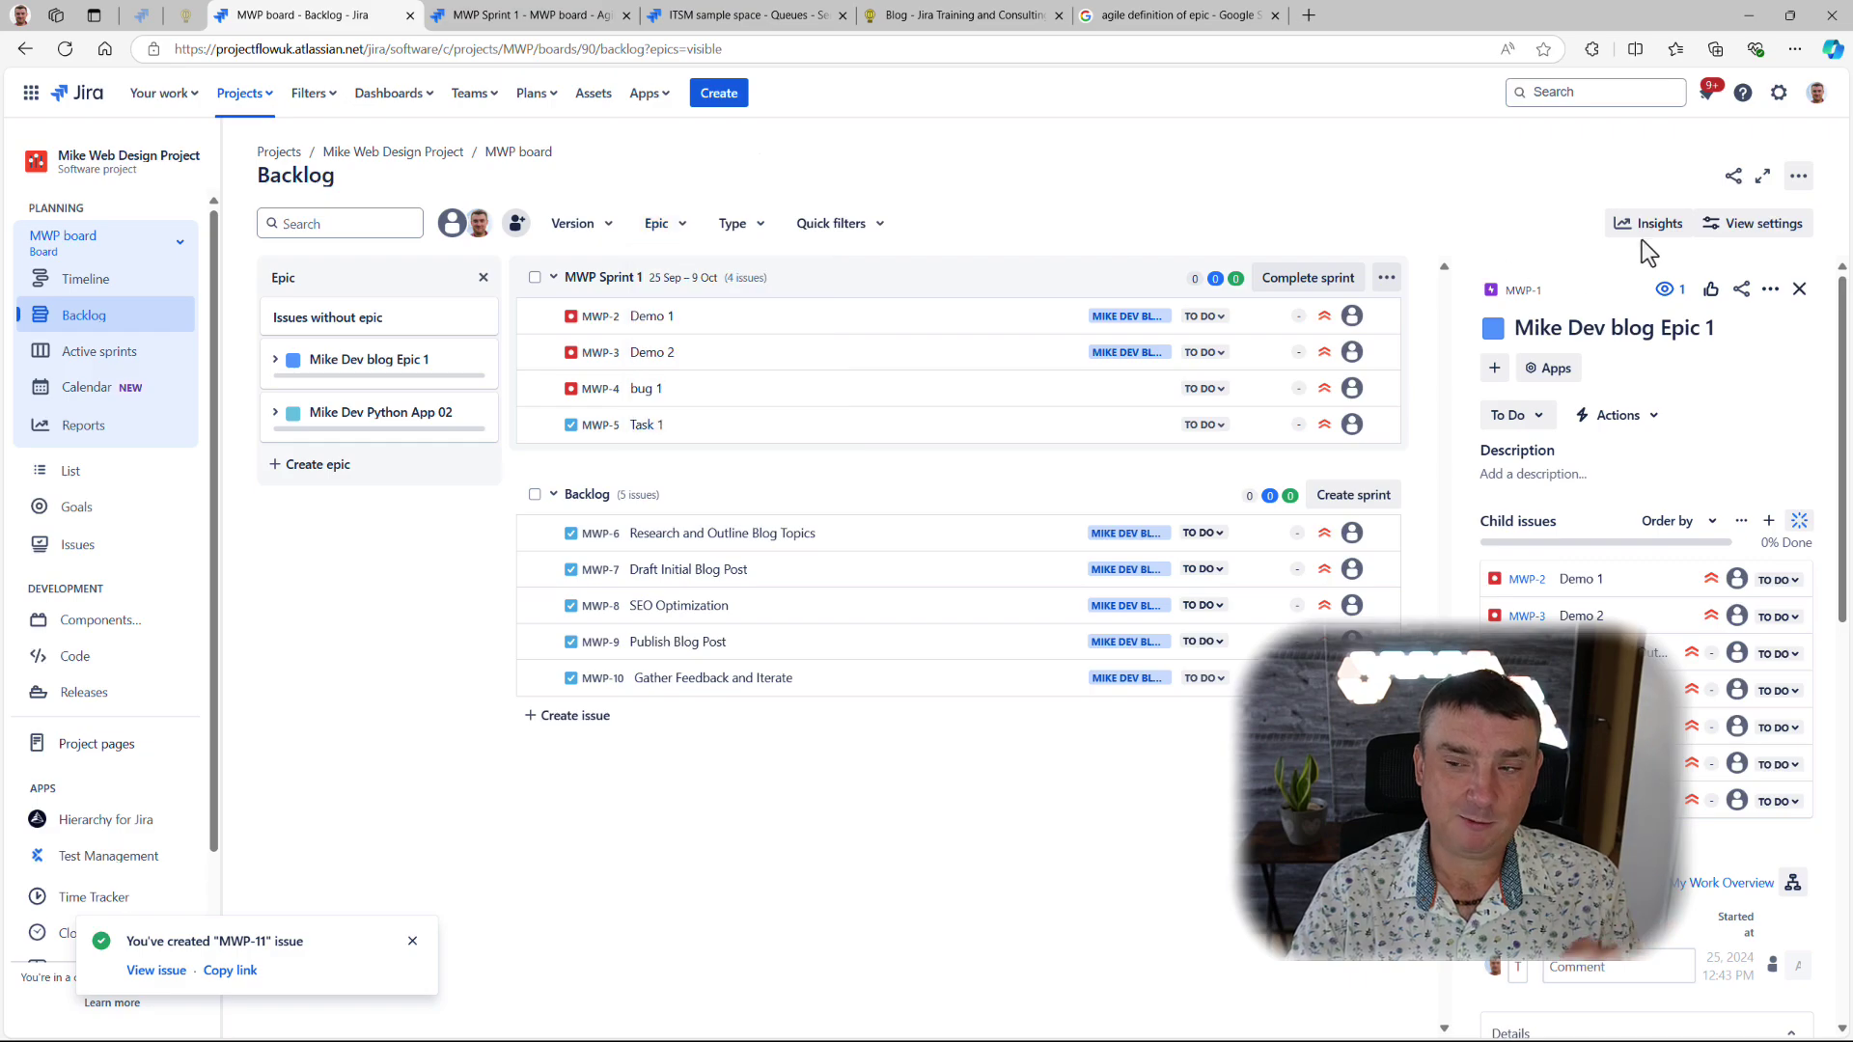
# Step: Review the MWP board's general settings and its column and status configuration, and return to the backlog
pyautogui.click(1797, 178)
pyautogui.click(1721, 235)
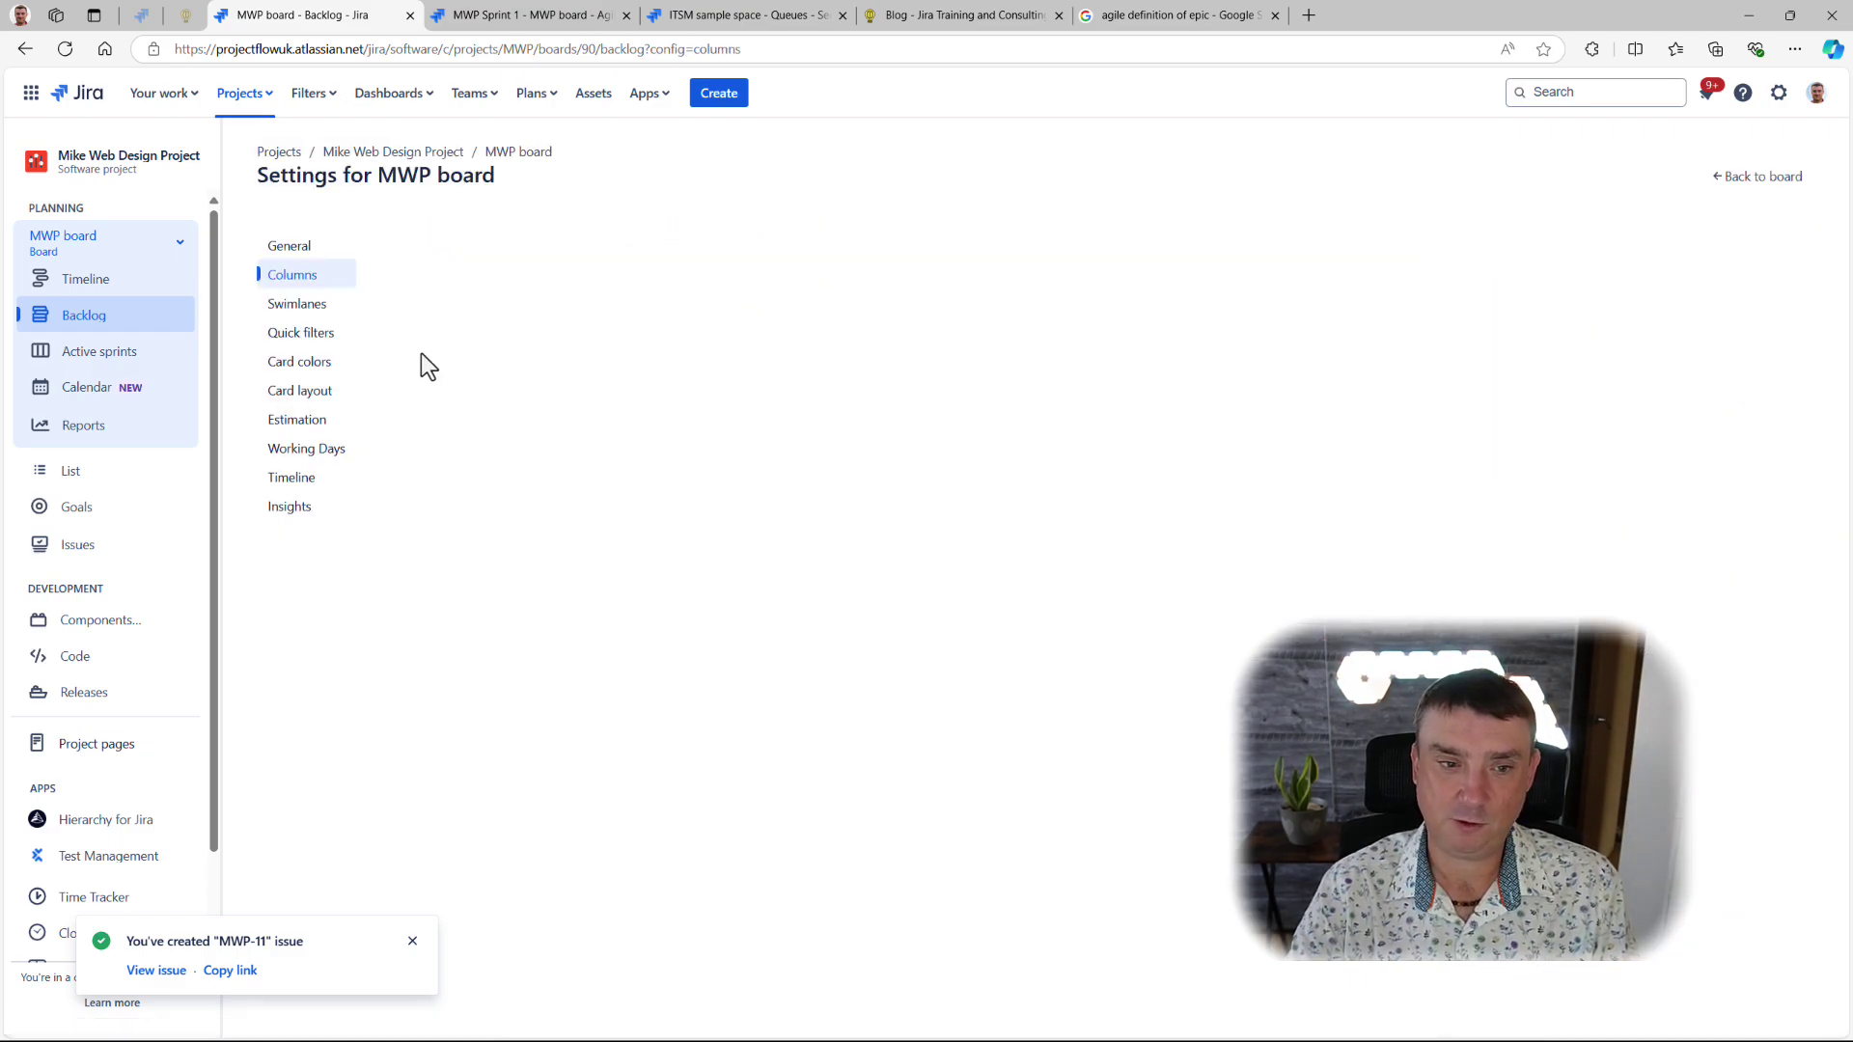
pyautogui.click(289, 249)
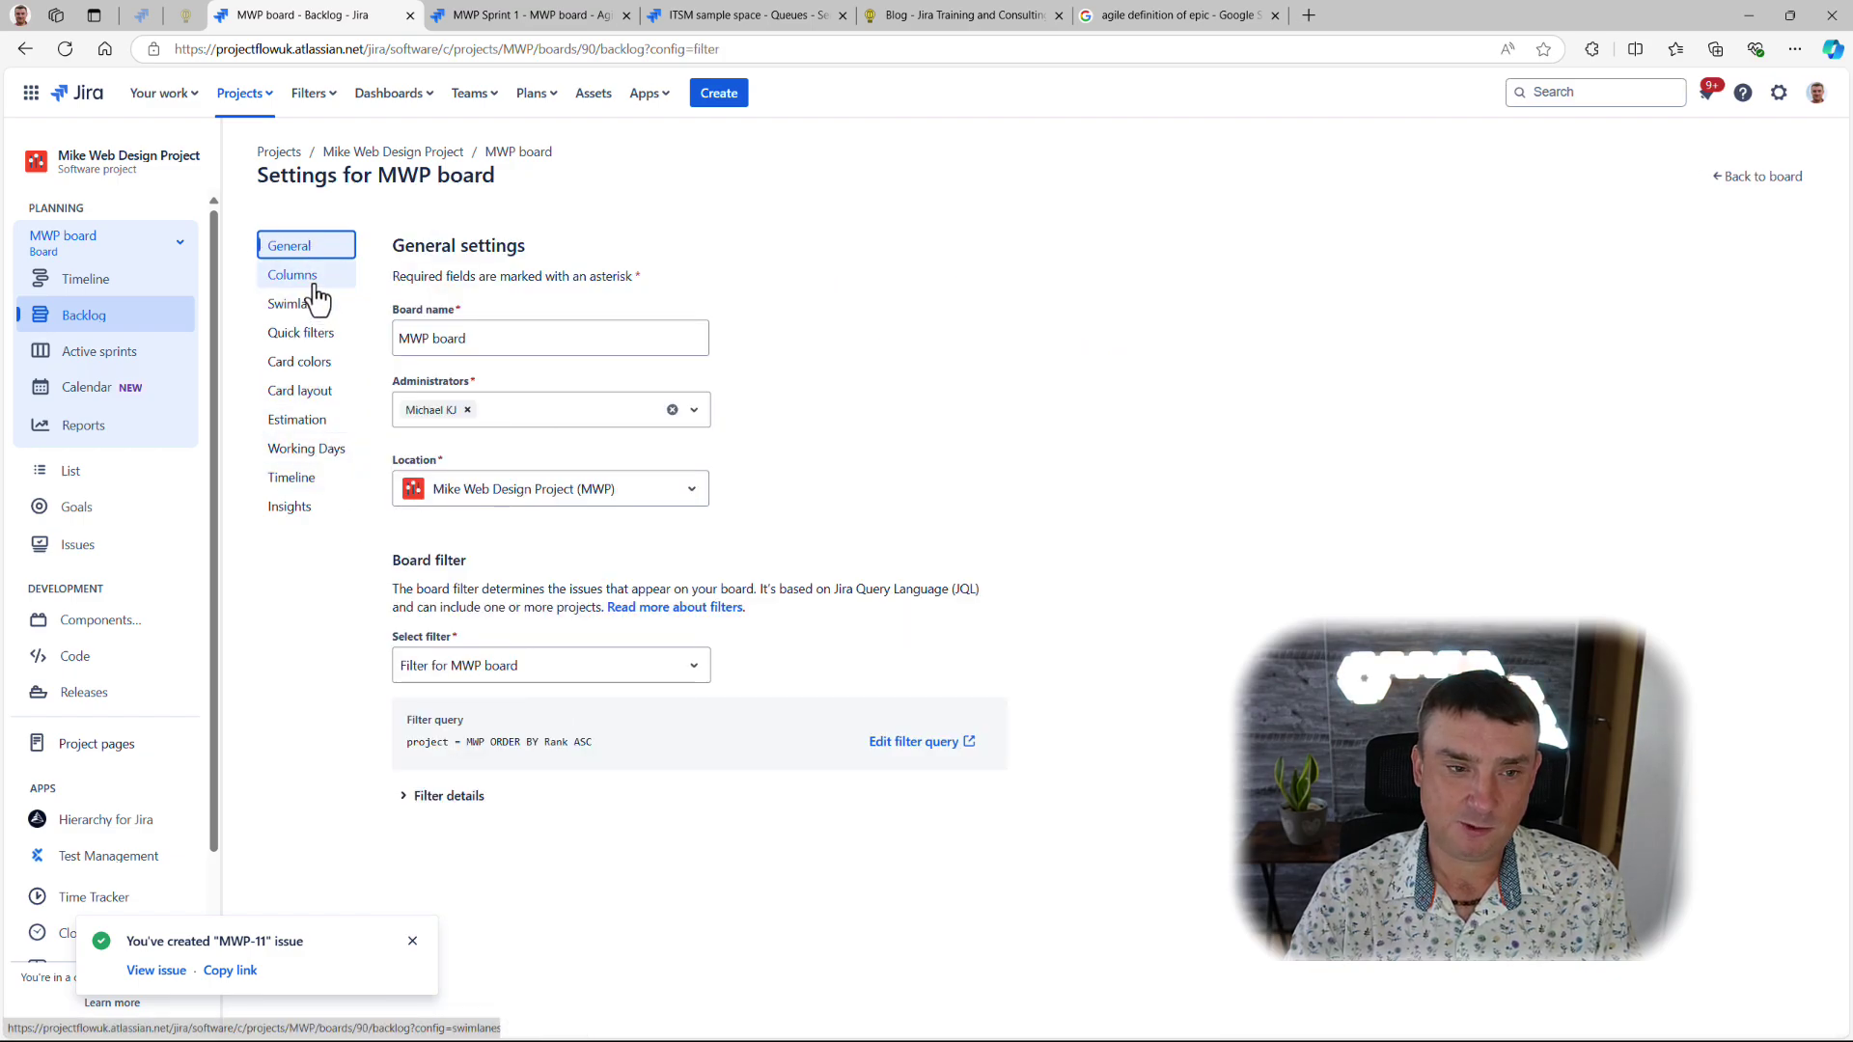
pyautogui.click(309, 281)
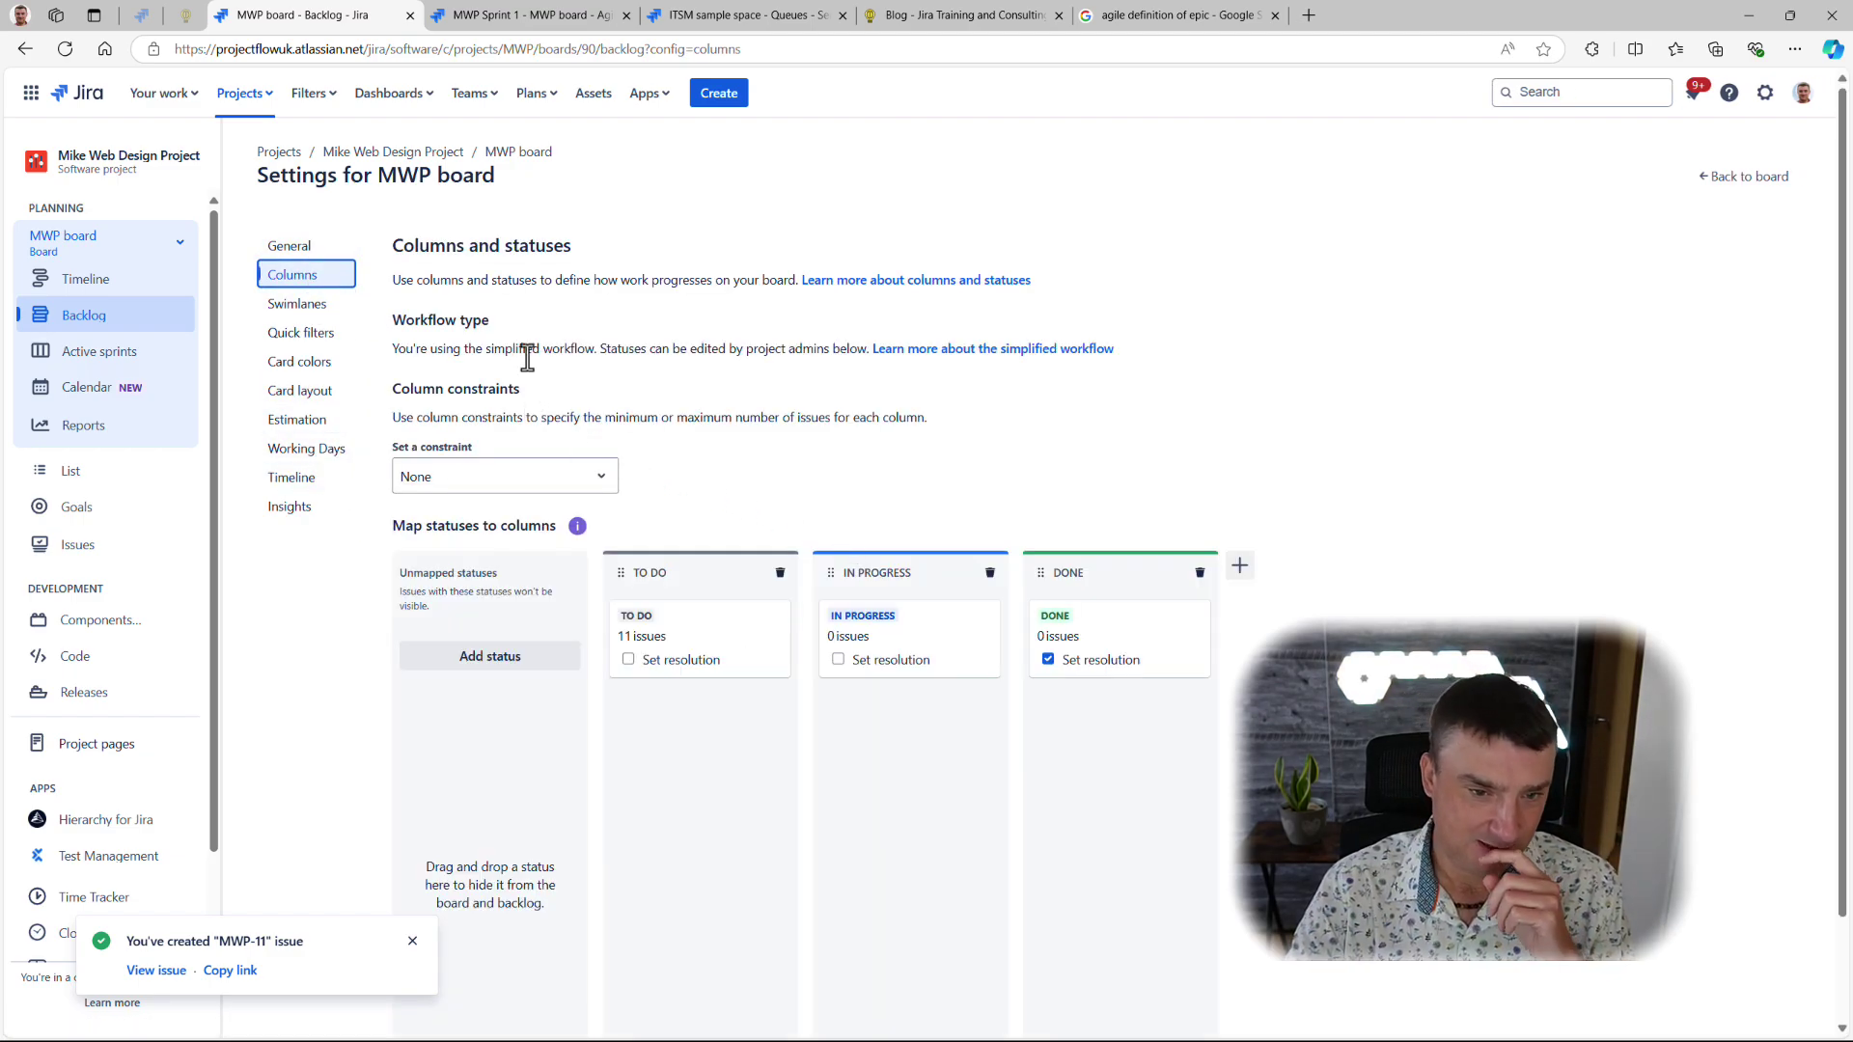
pyautogui.scroll(-1, 599, 493)
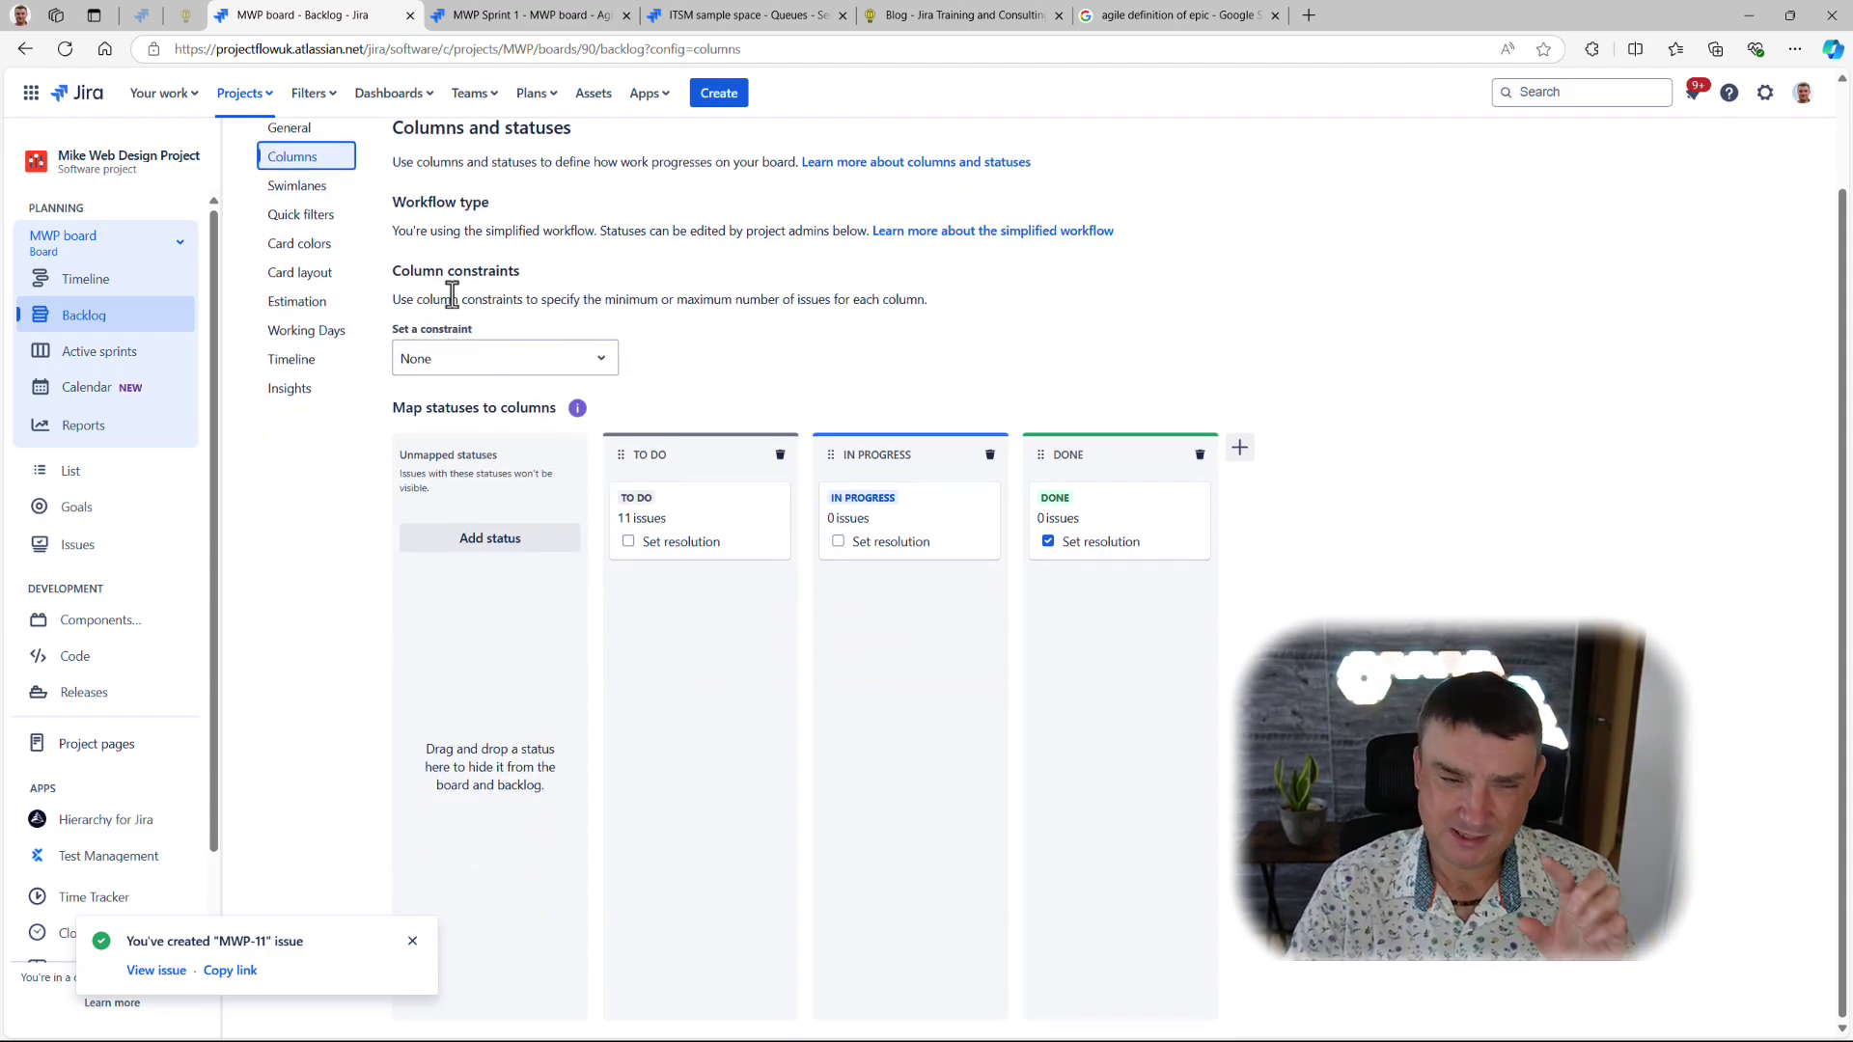
pyautogui.moveTo(392, 298); pyautogui.dragTo(816, 301)
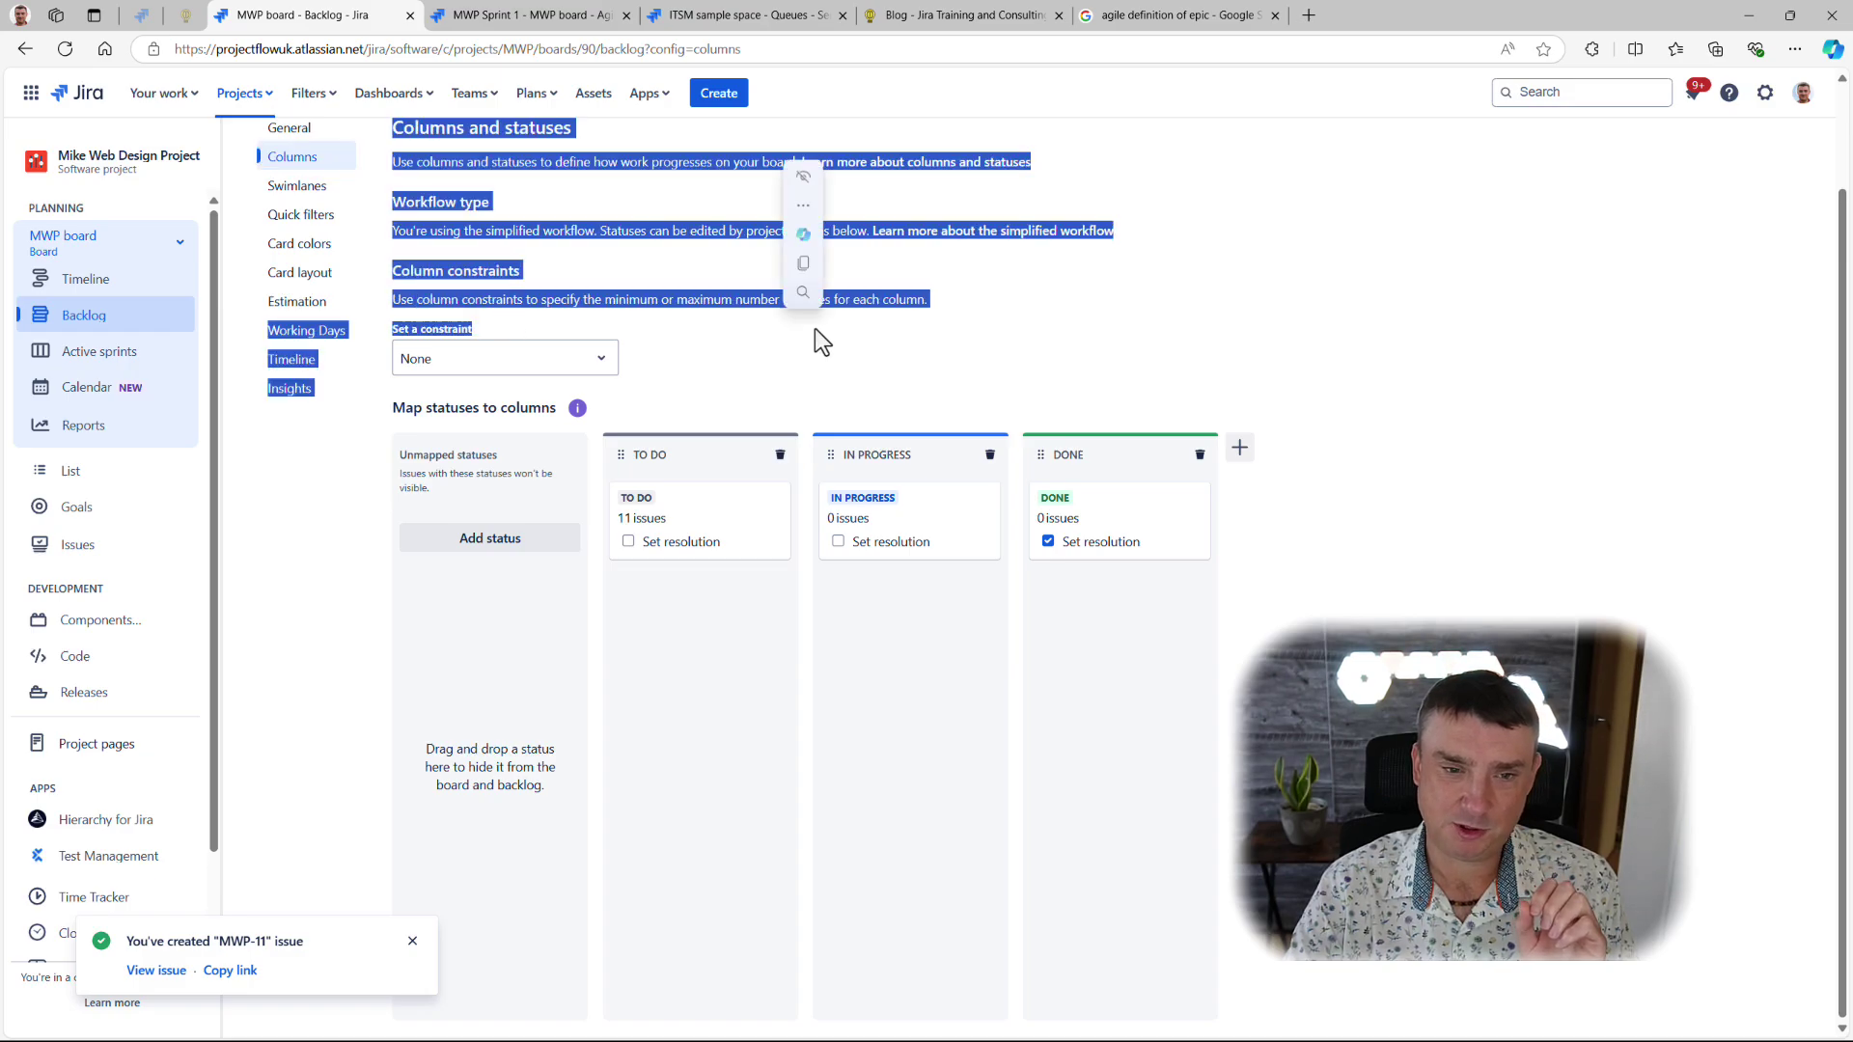
pyautogui.click(934, 315)
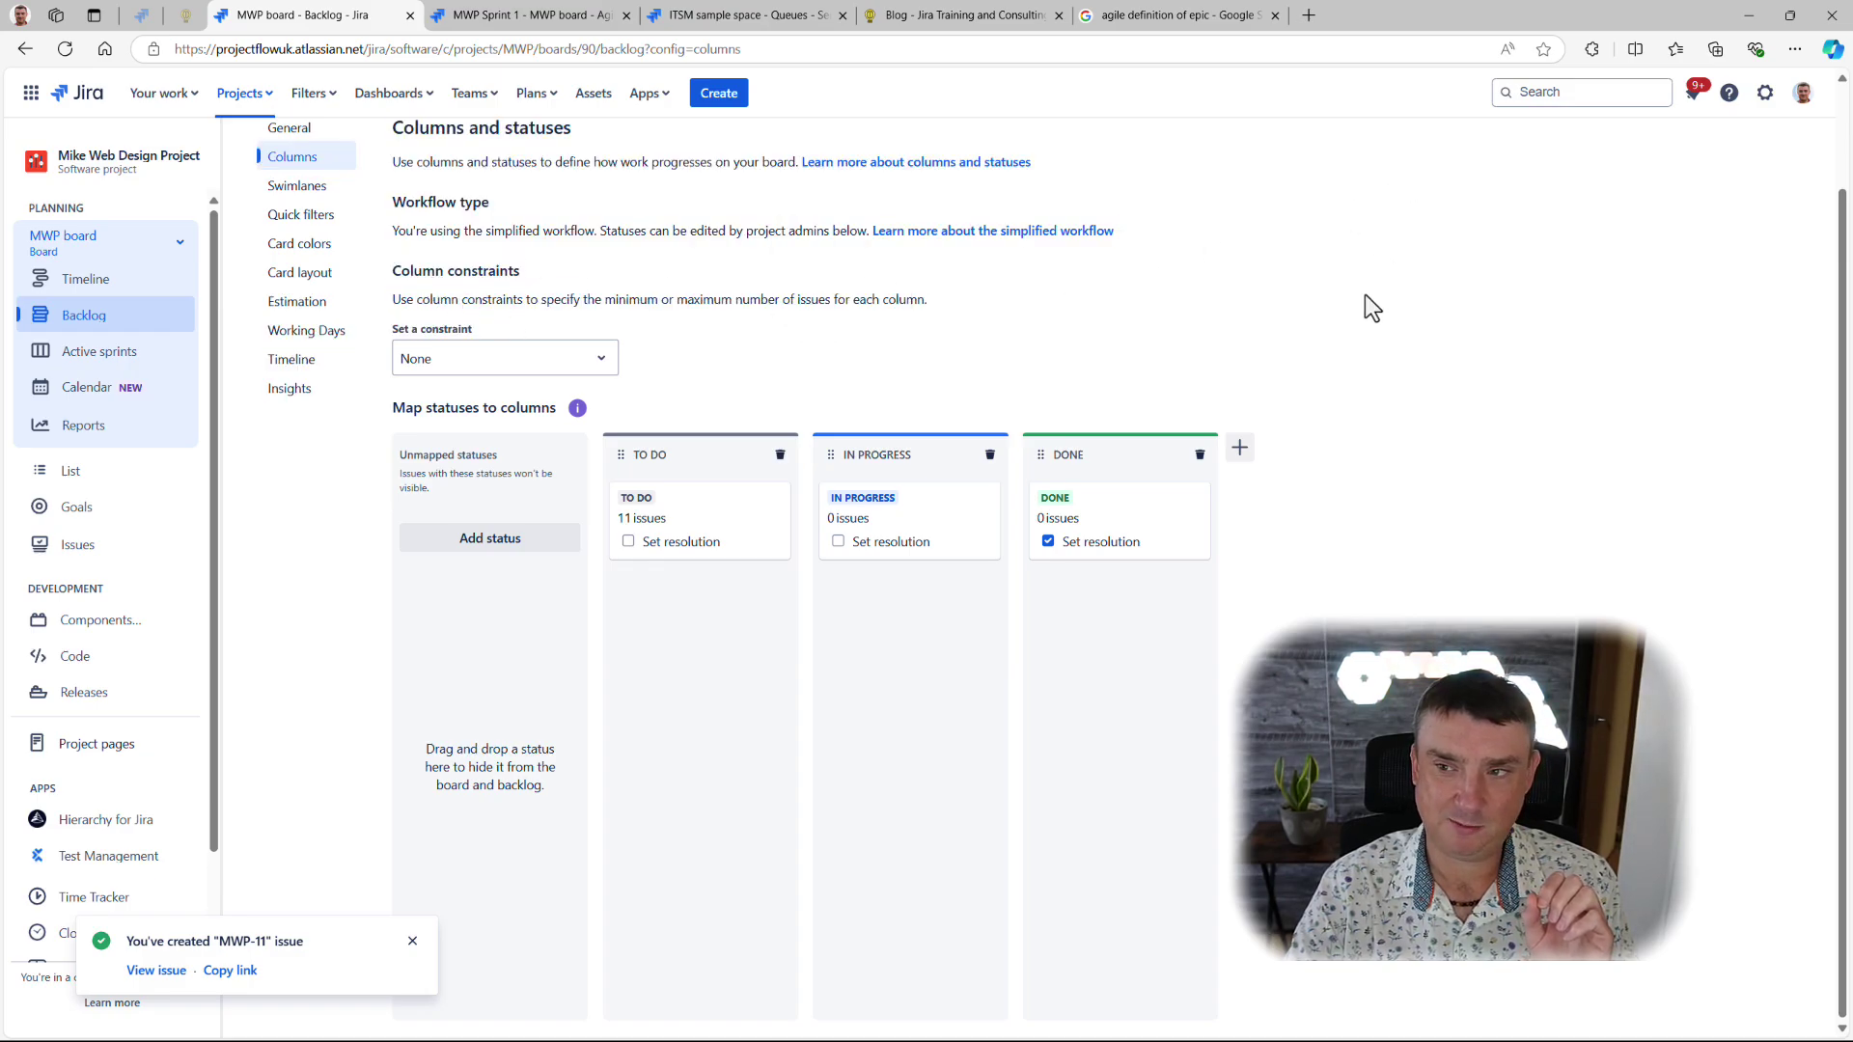
pyautogui.scroll(2, 1370, 307)
pyautogui.click(1710, 188)
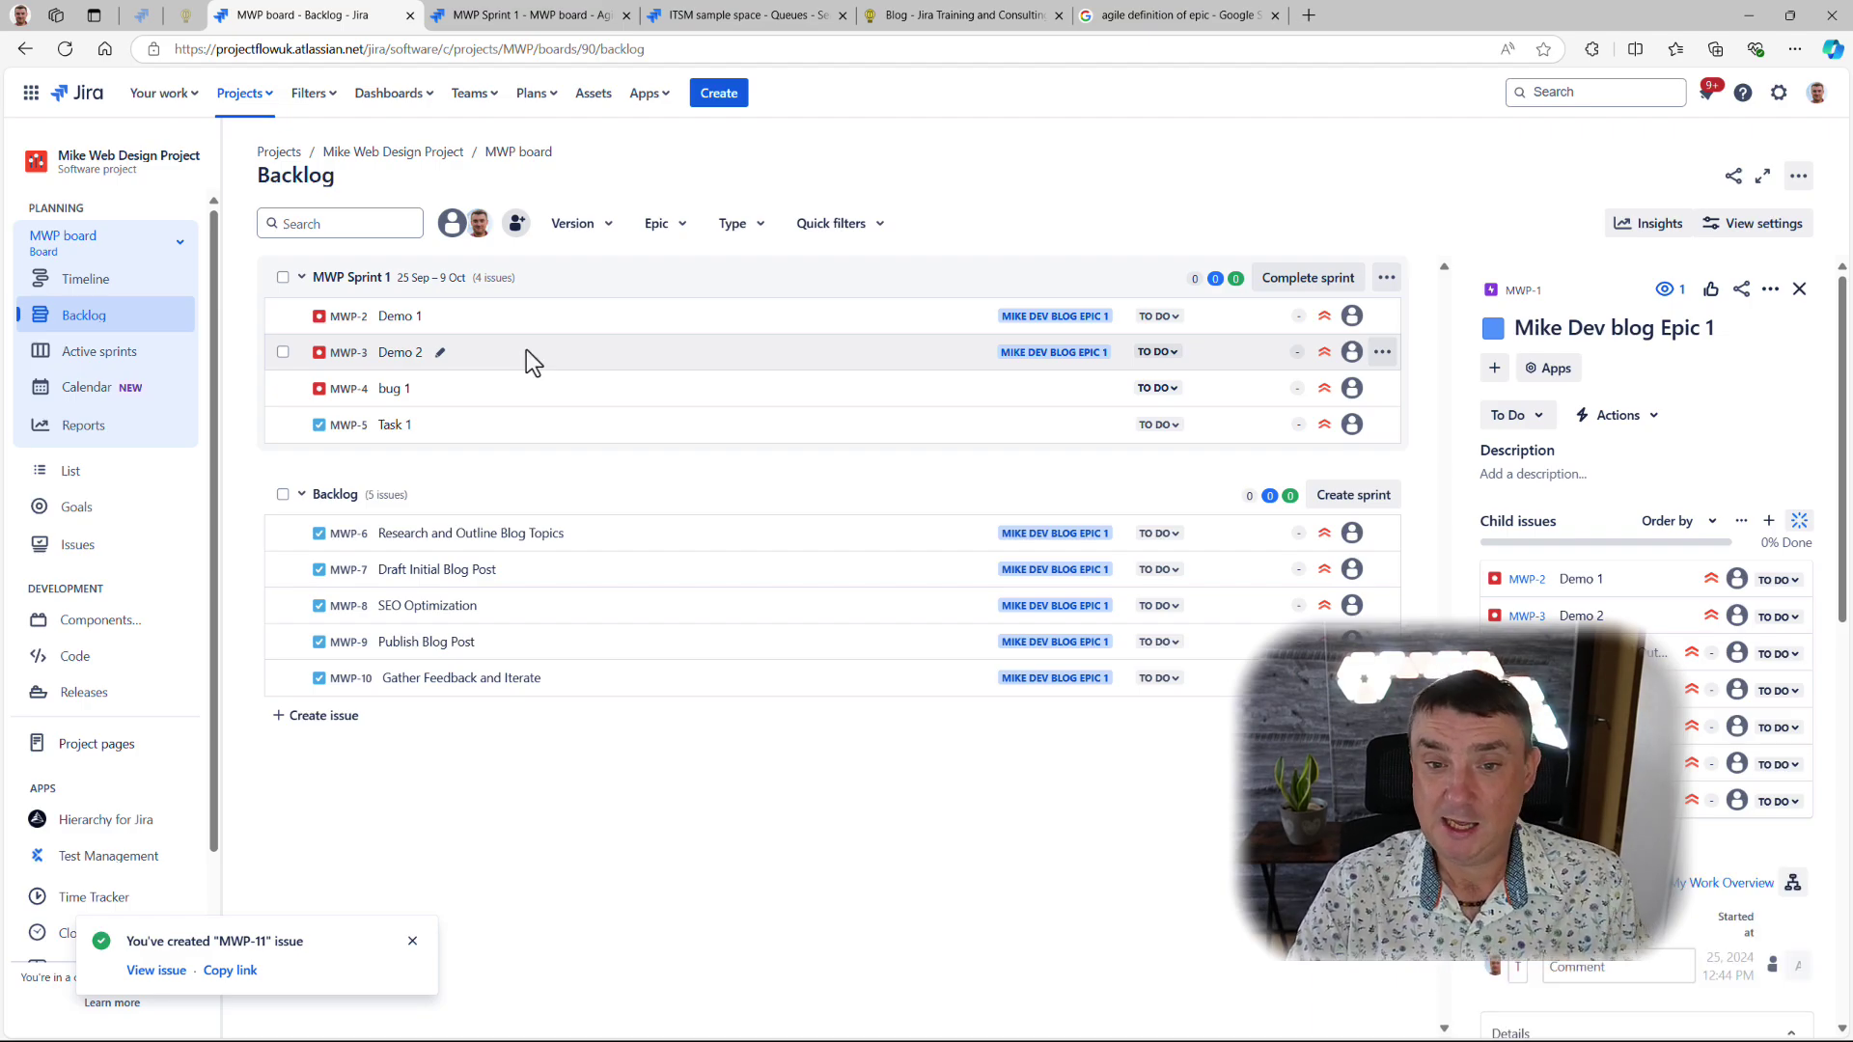
# Step: Show the epic panel beside the backlog and close it again
pyautogui.click(656, 223)
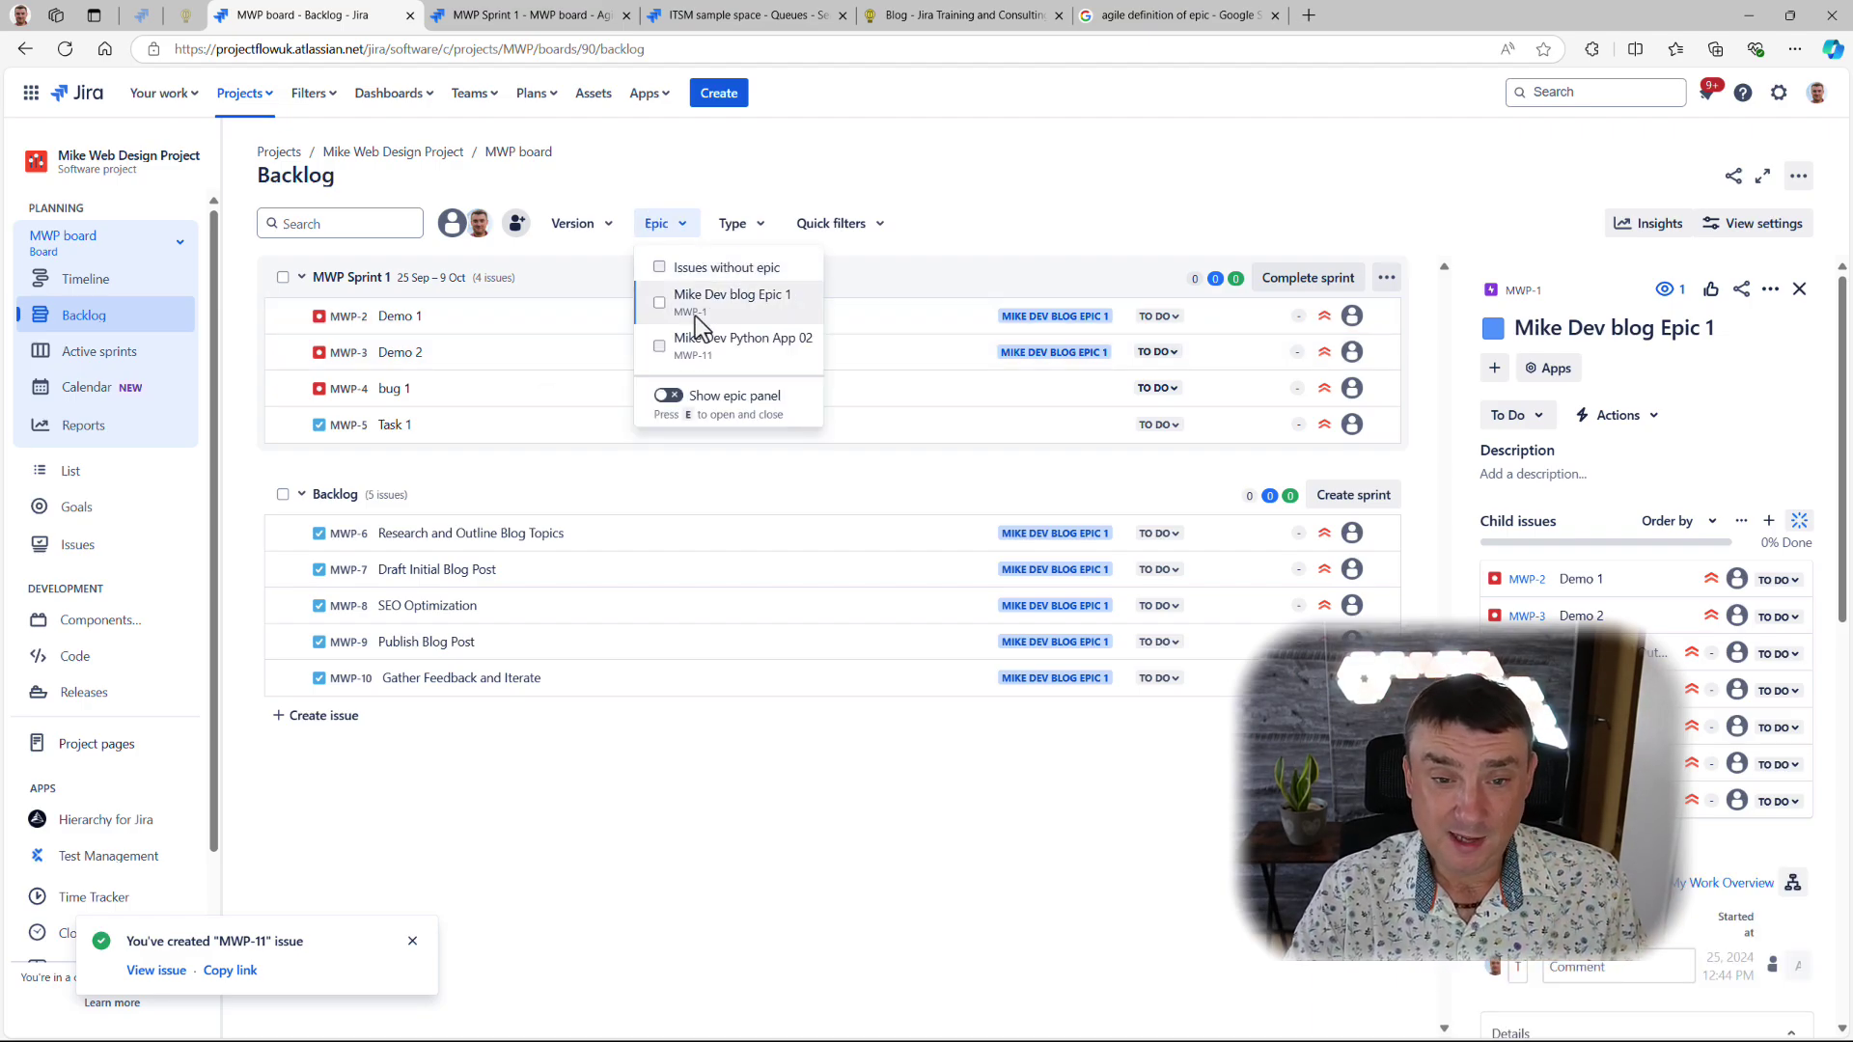
pyautogui.click(668, 397)
pyautogui.click(994, 161)
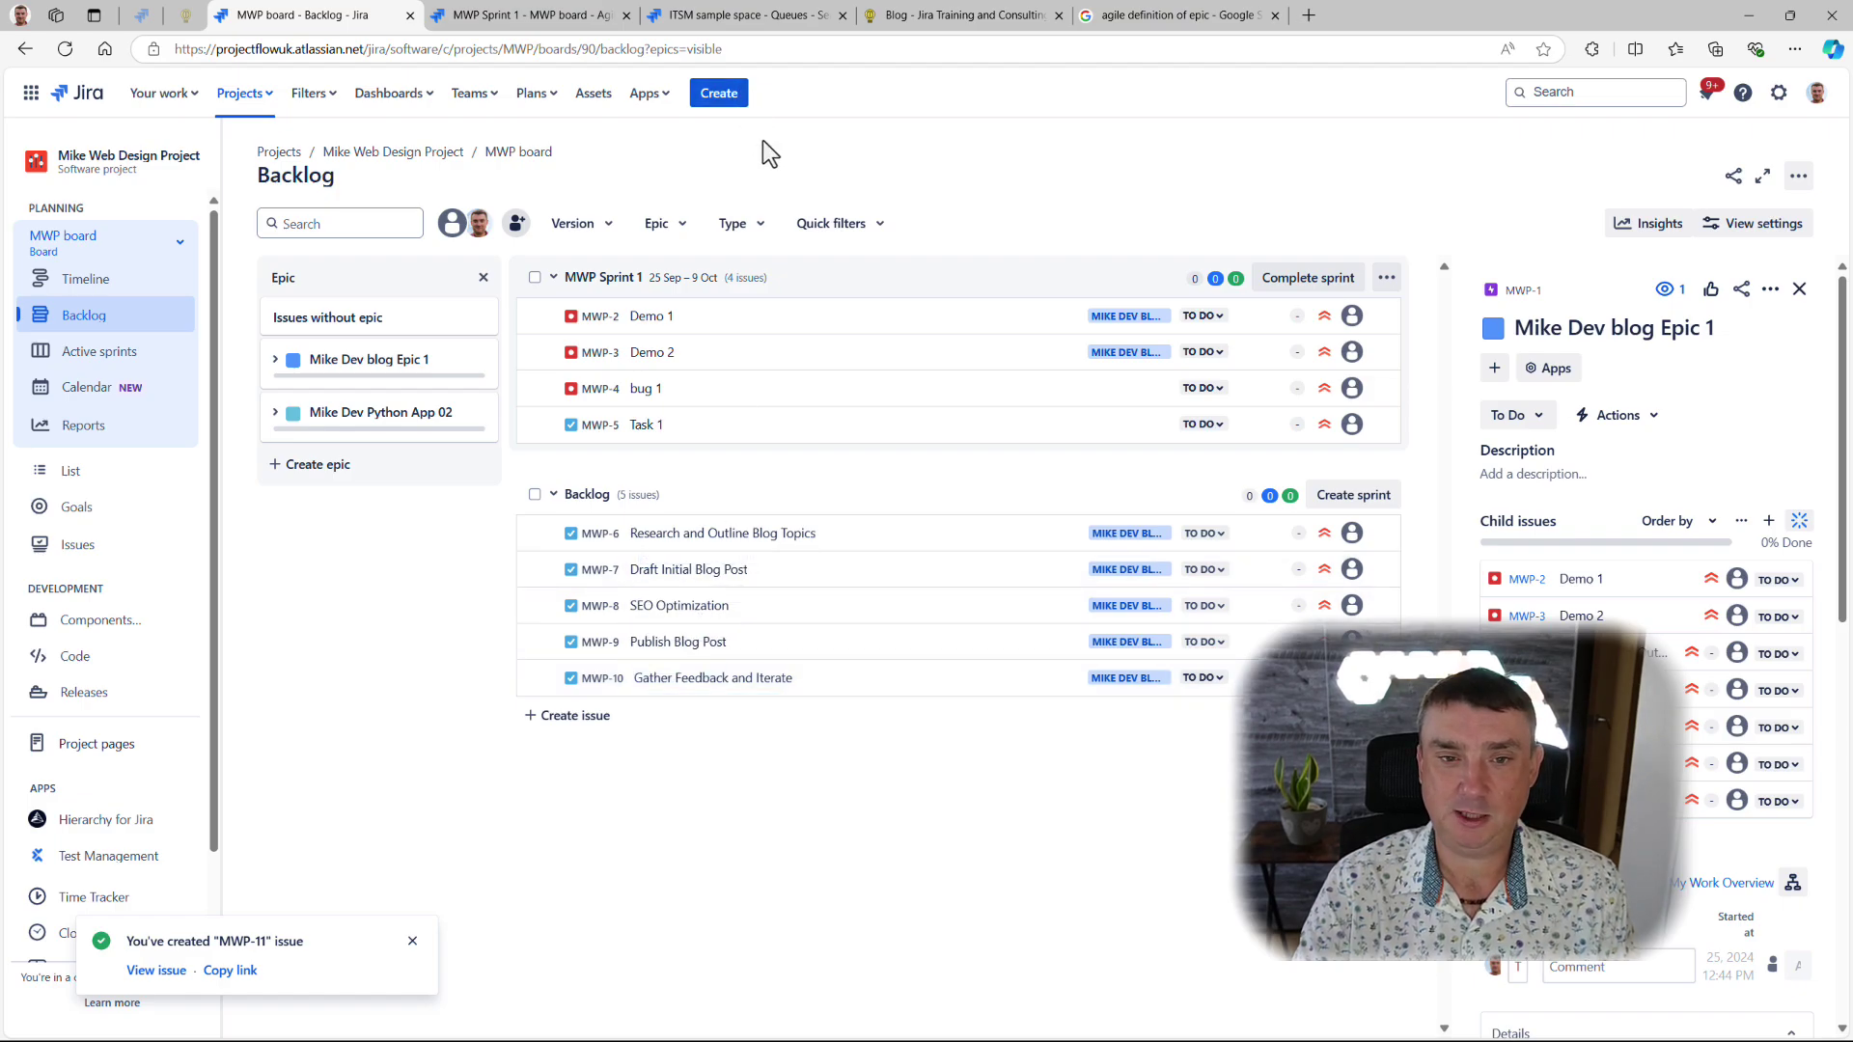
pyautogui.click(484, 278)
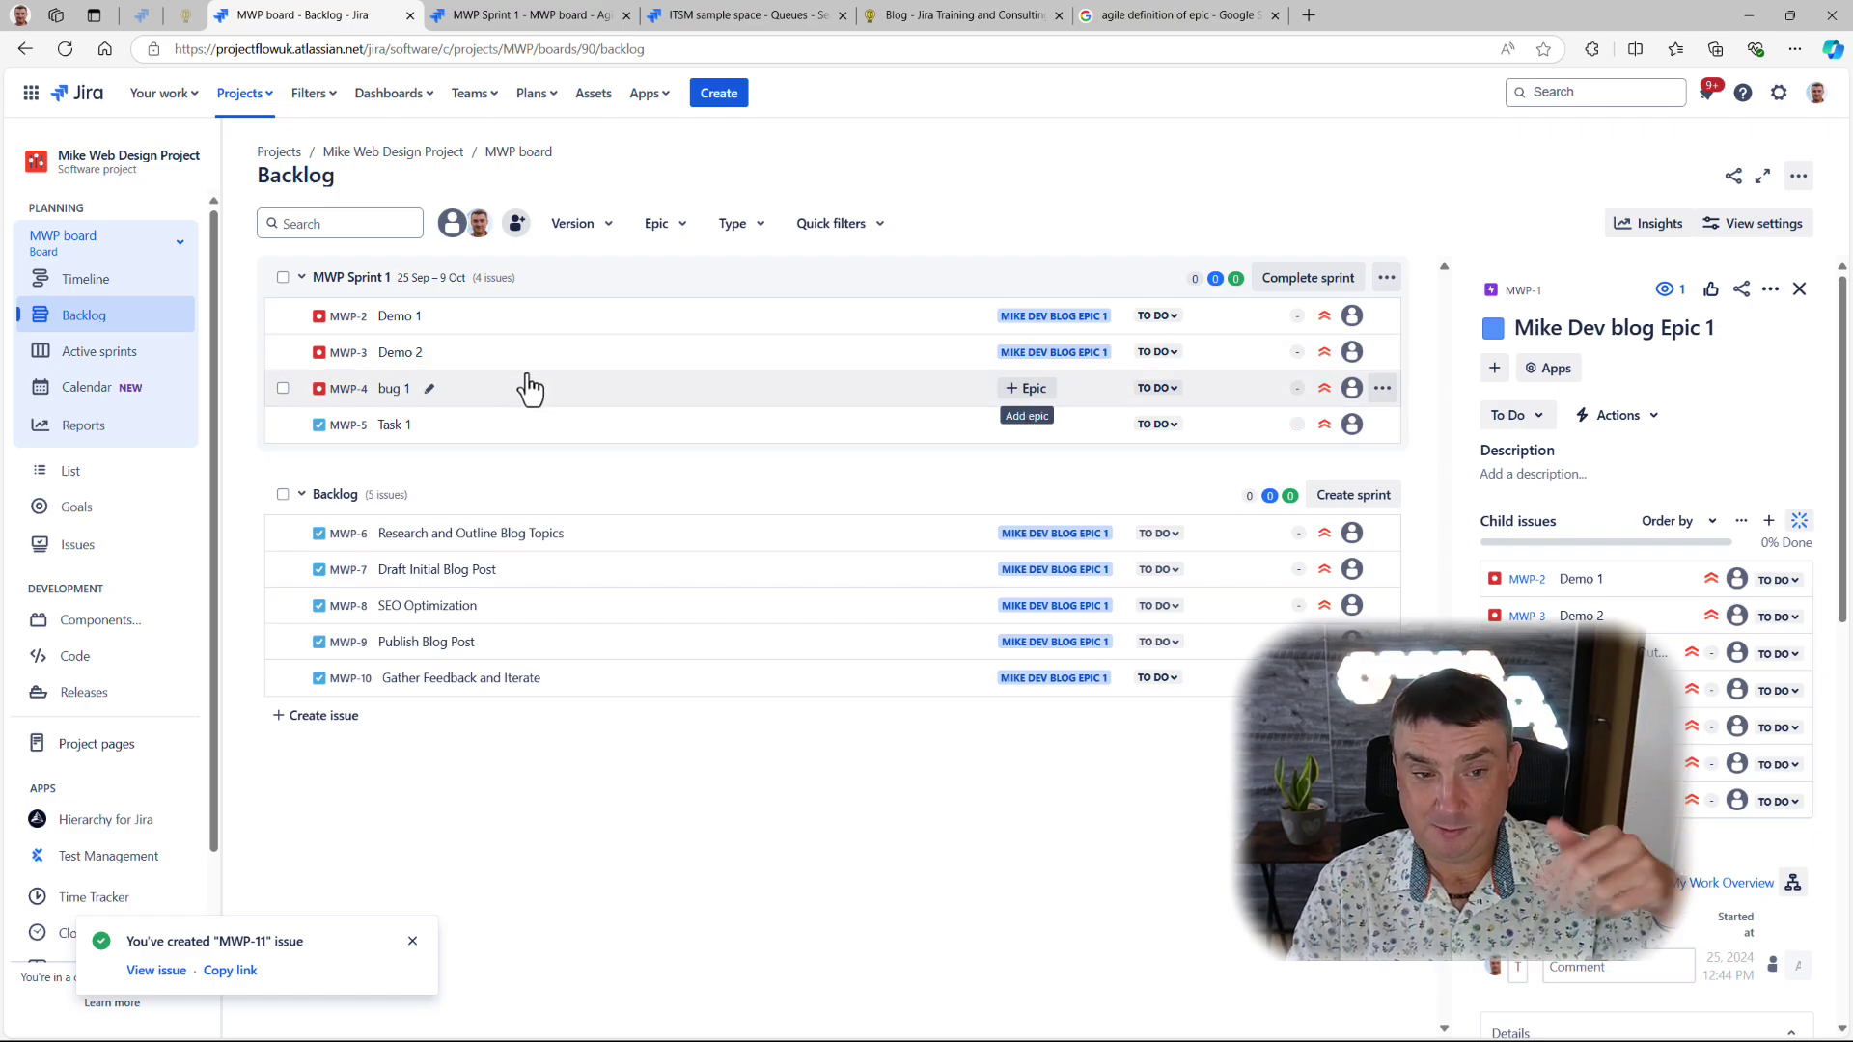
# Step: Show the epic panel and expand the details of the Mike Dev Python App 02 epic
pyautogui.click(650, 225)
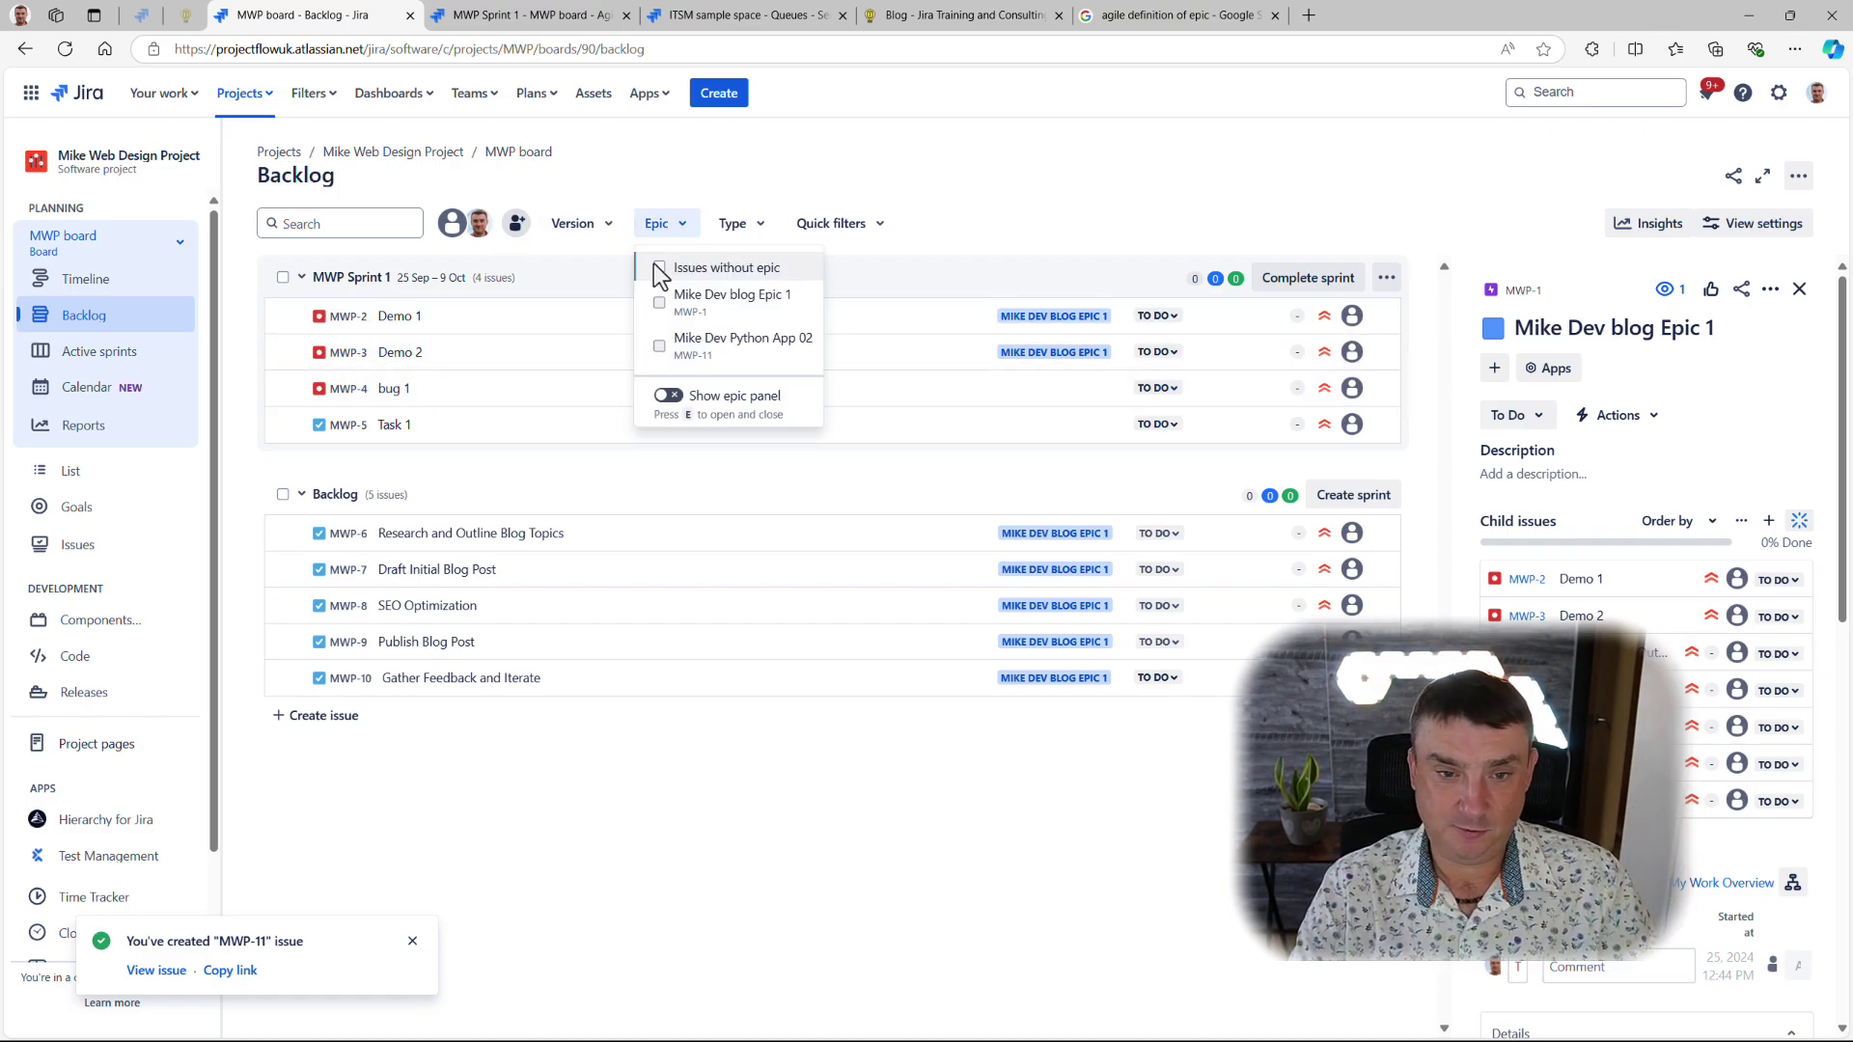
pyautogui.click(667, 395)
pyautogui.click(276, 413)
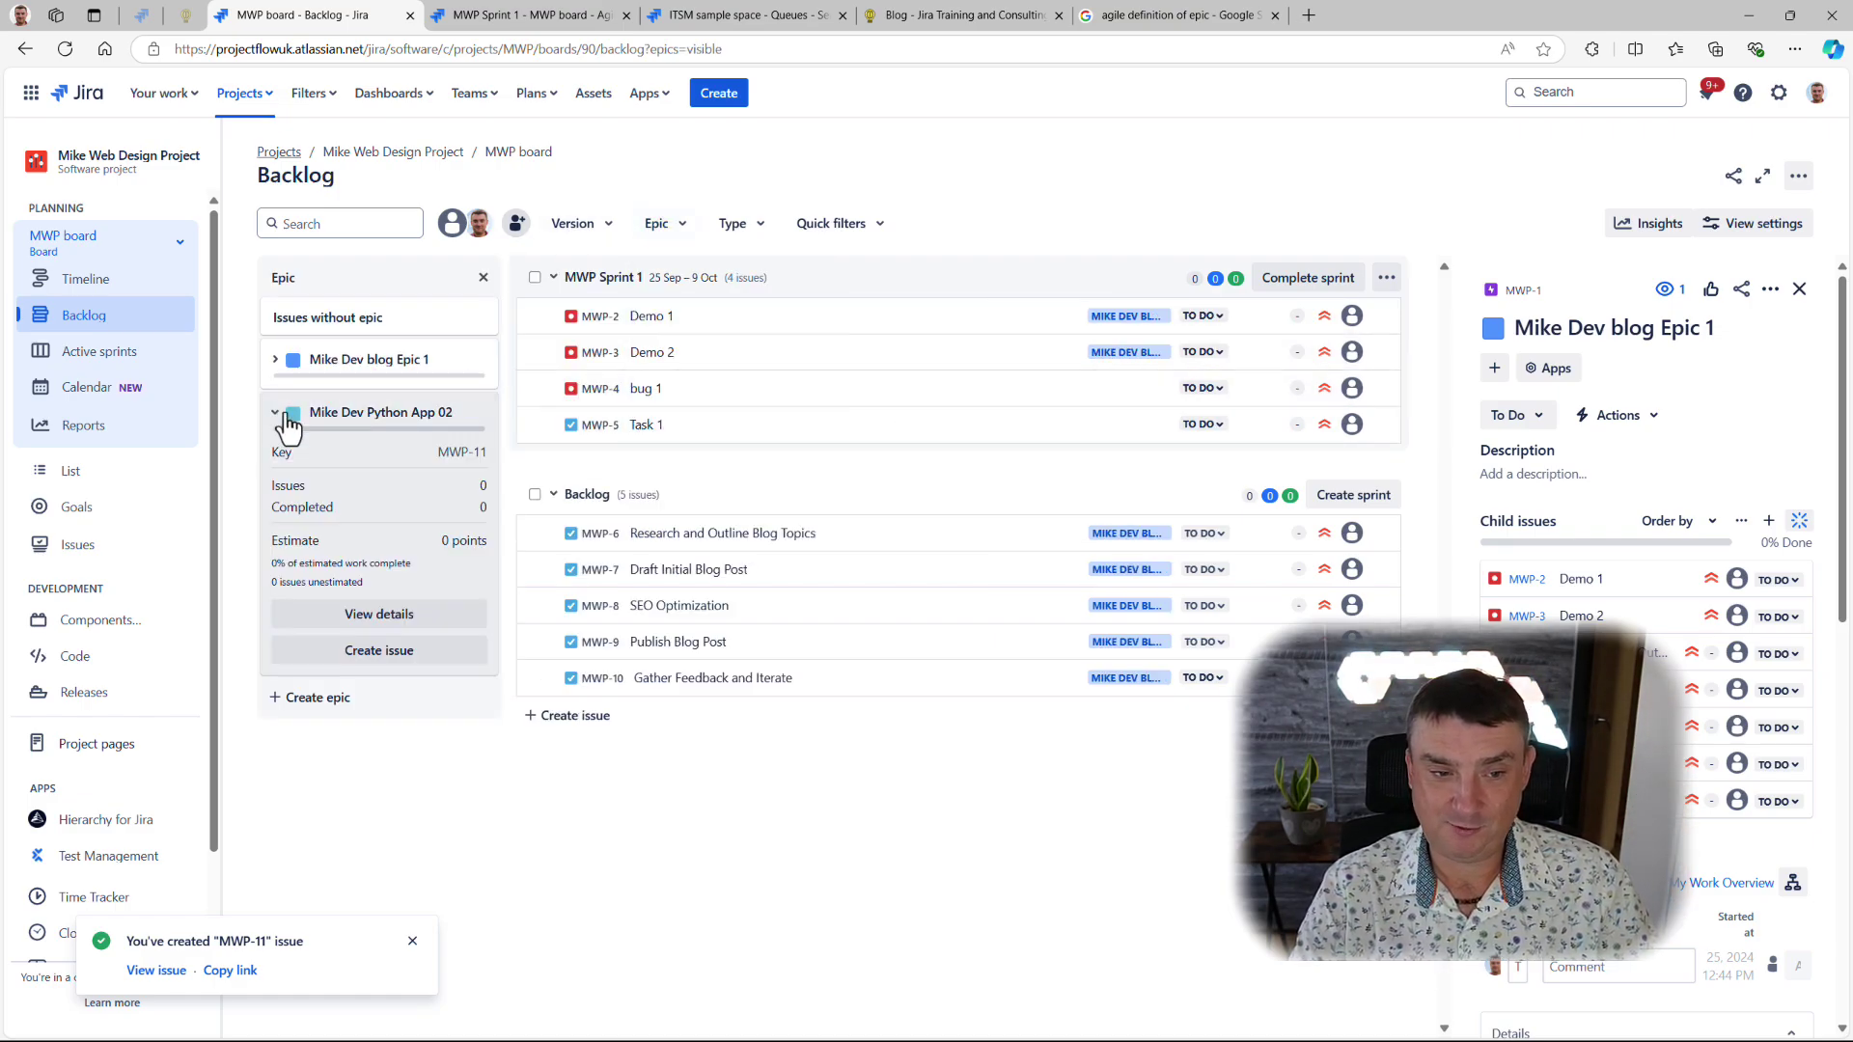
# Step: Assign "bug 1" to the Mike Dev Python App 02 epic and check Task 1's epic choices without picking one
pyautogui.moveTo(975, 391); pyautogui.dragTo(971, 540)
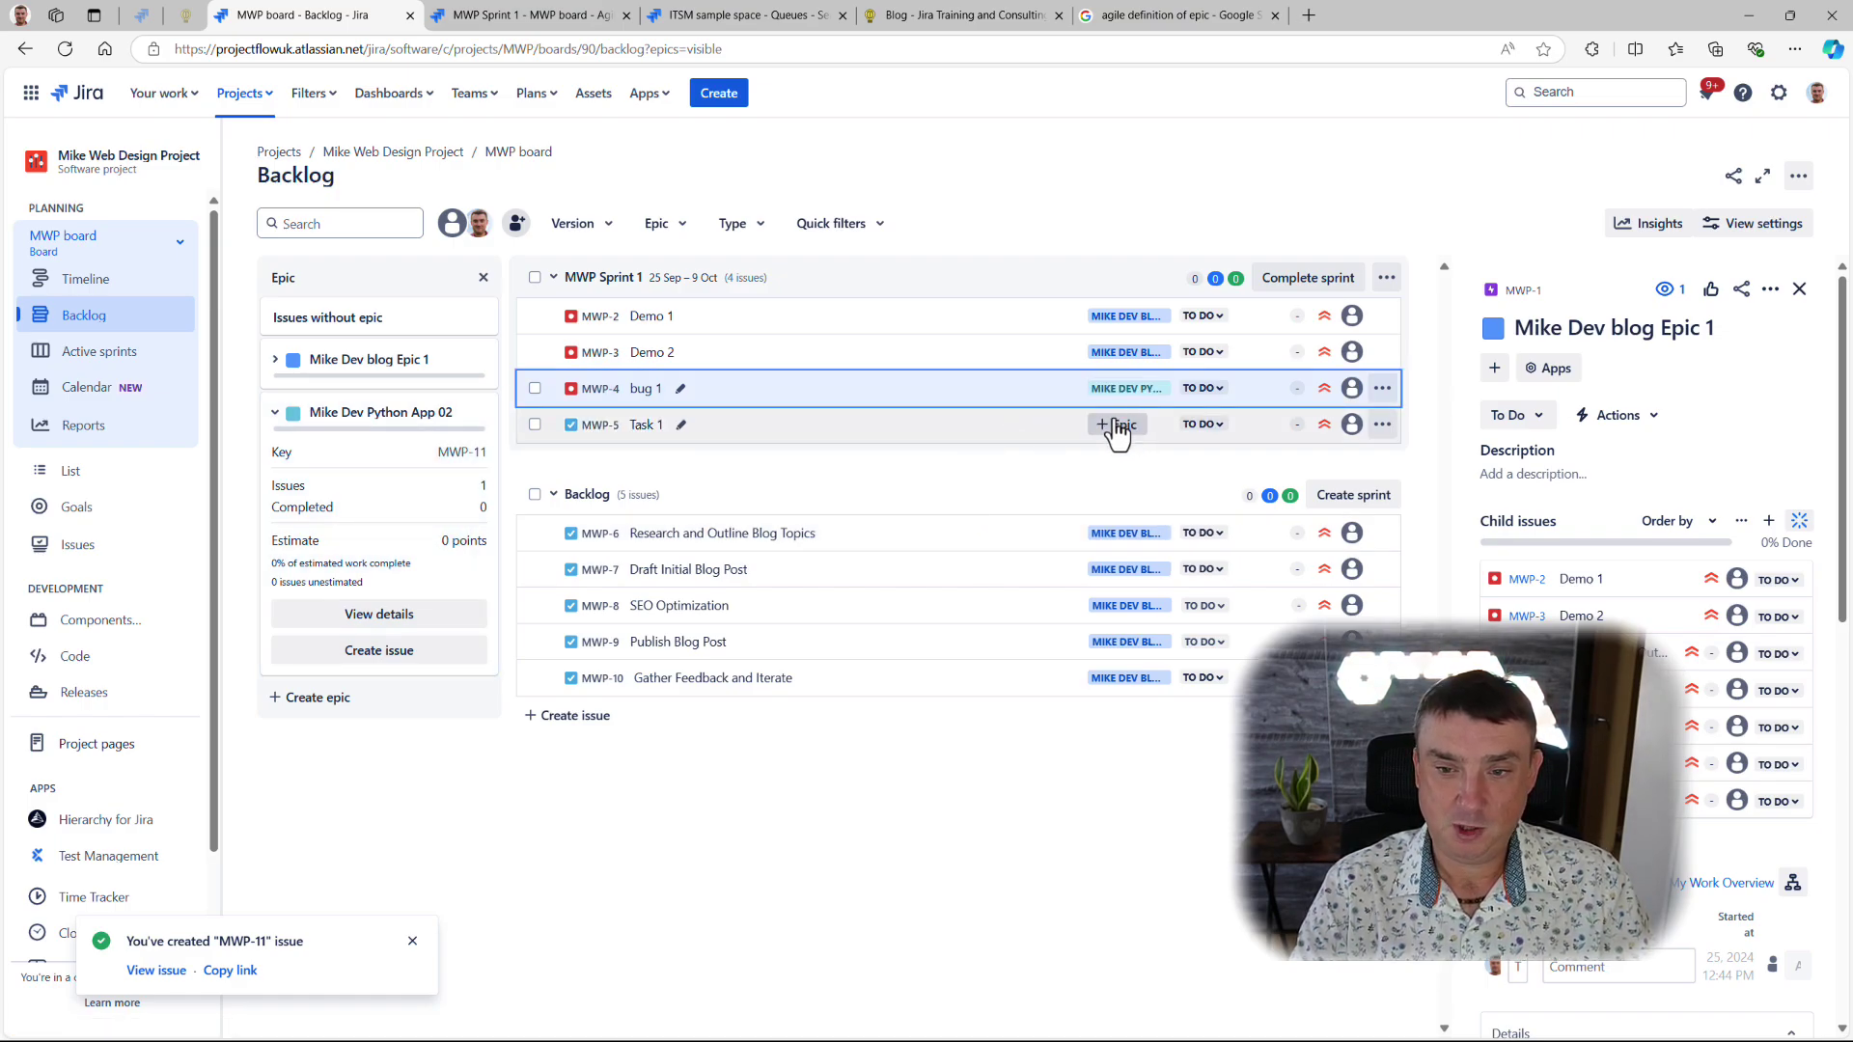
pyautogui.click(1097, 434)
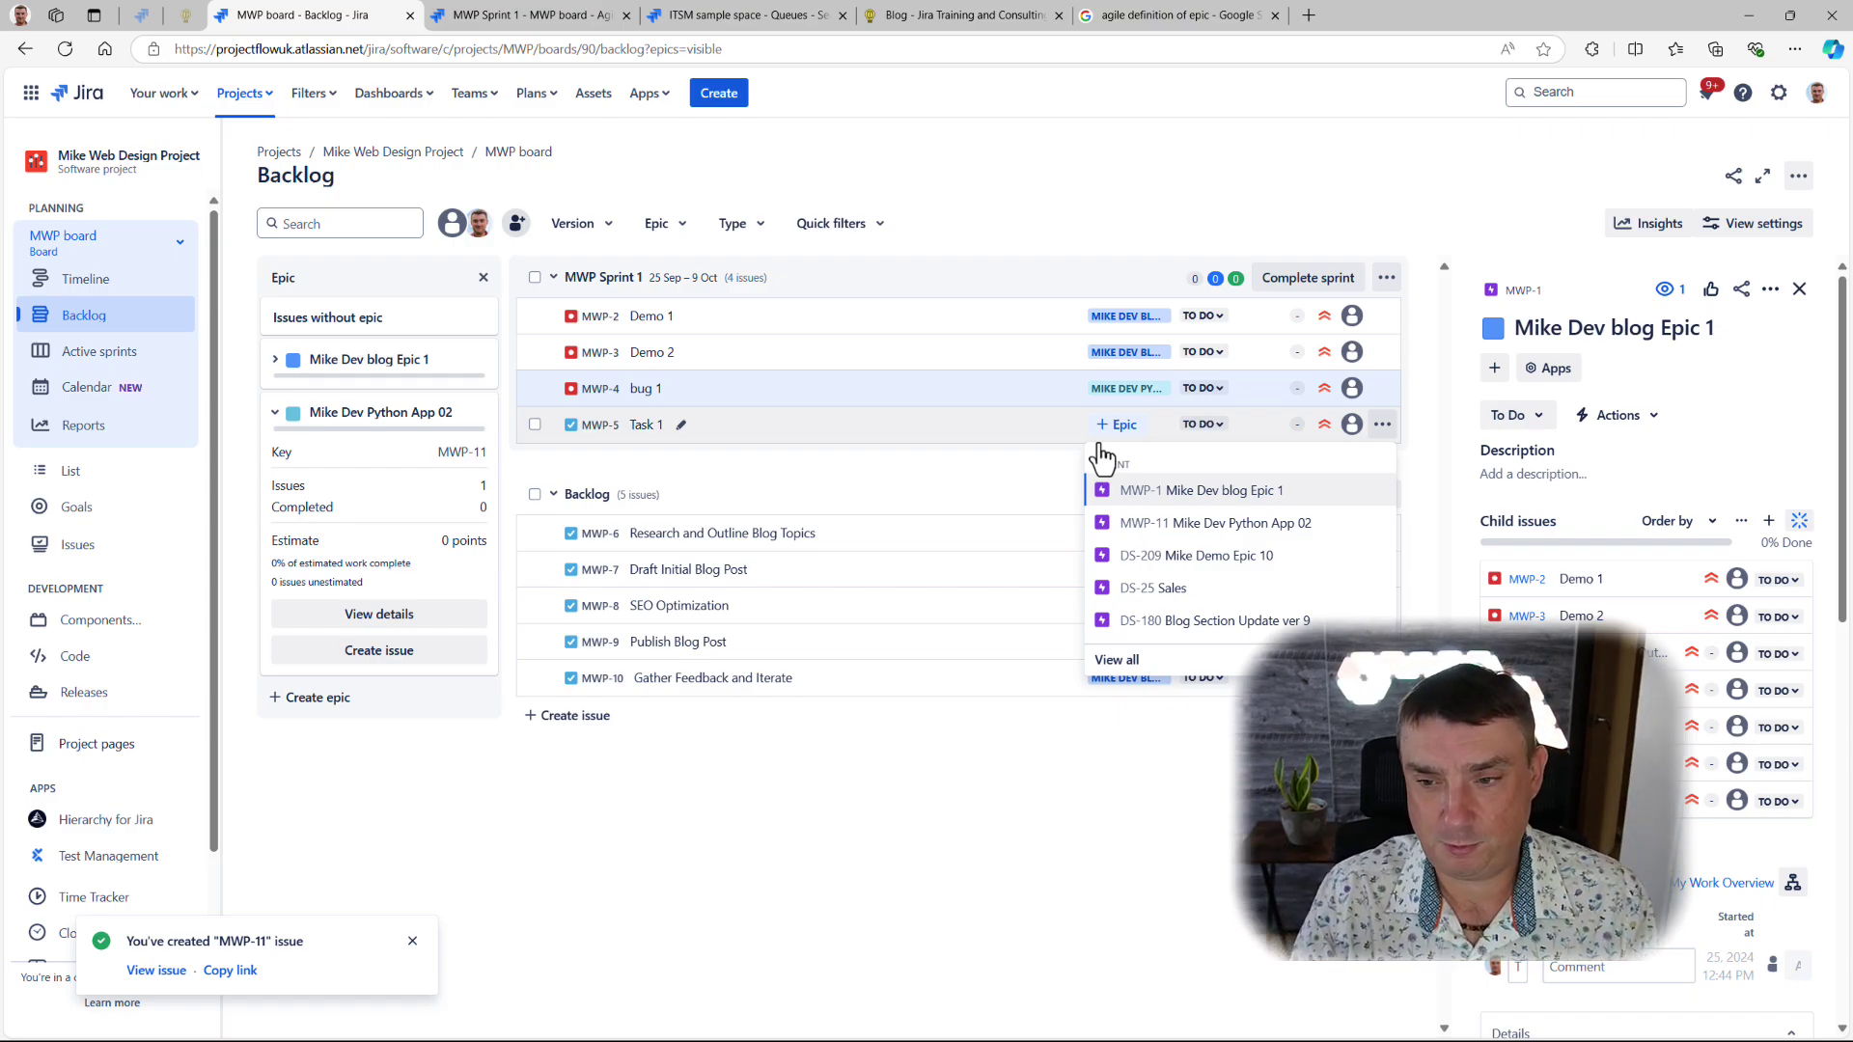
pyautogui.click(848, 165)
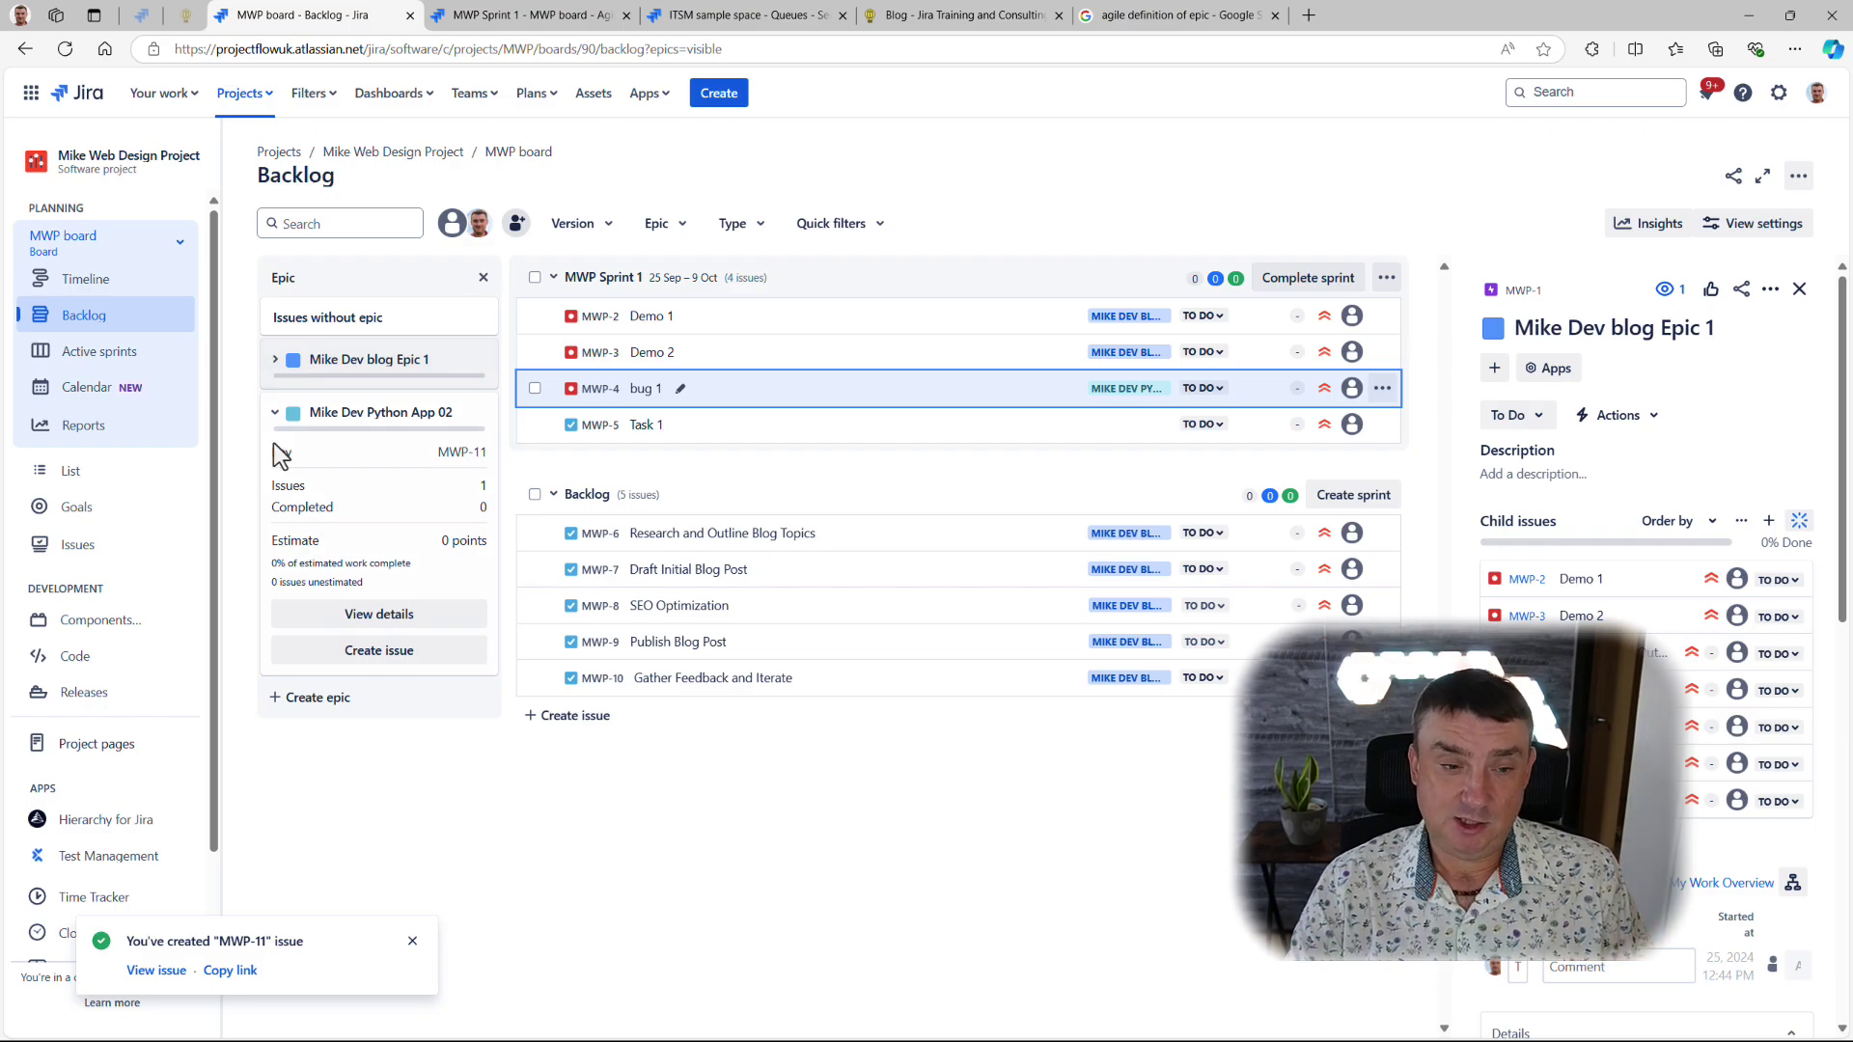
# Step: Open the MWP-11 epic on its full page in a new browser tab and generate AI-suggested child issues
pyautogui.click(453, 453)
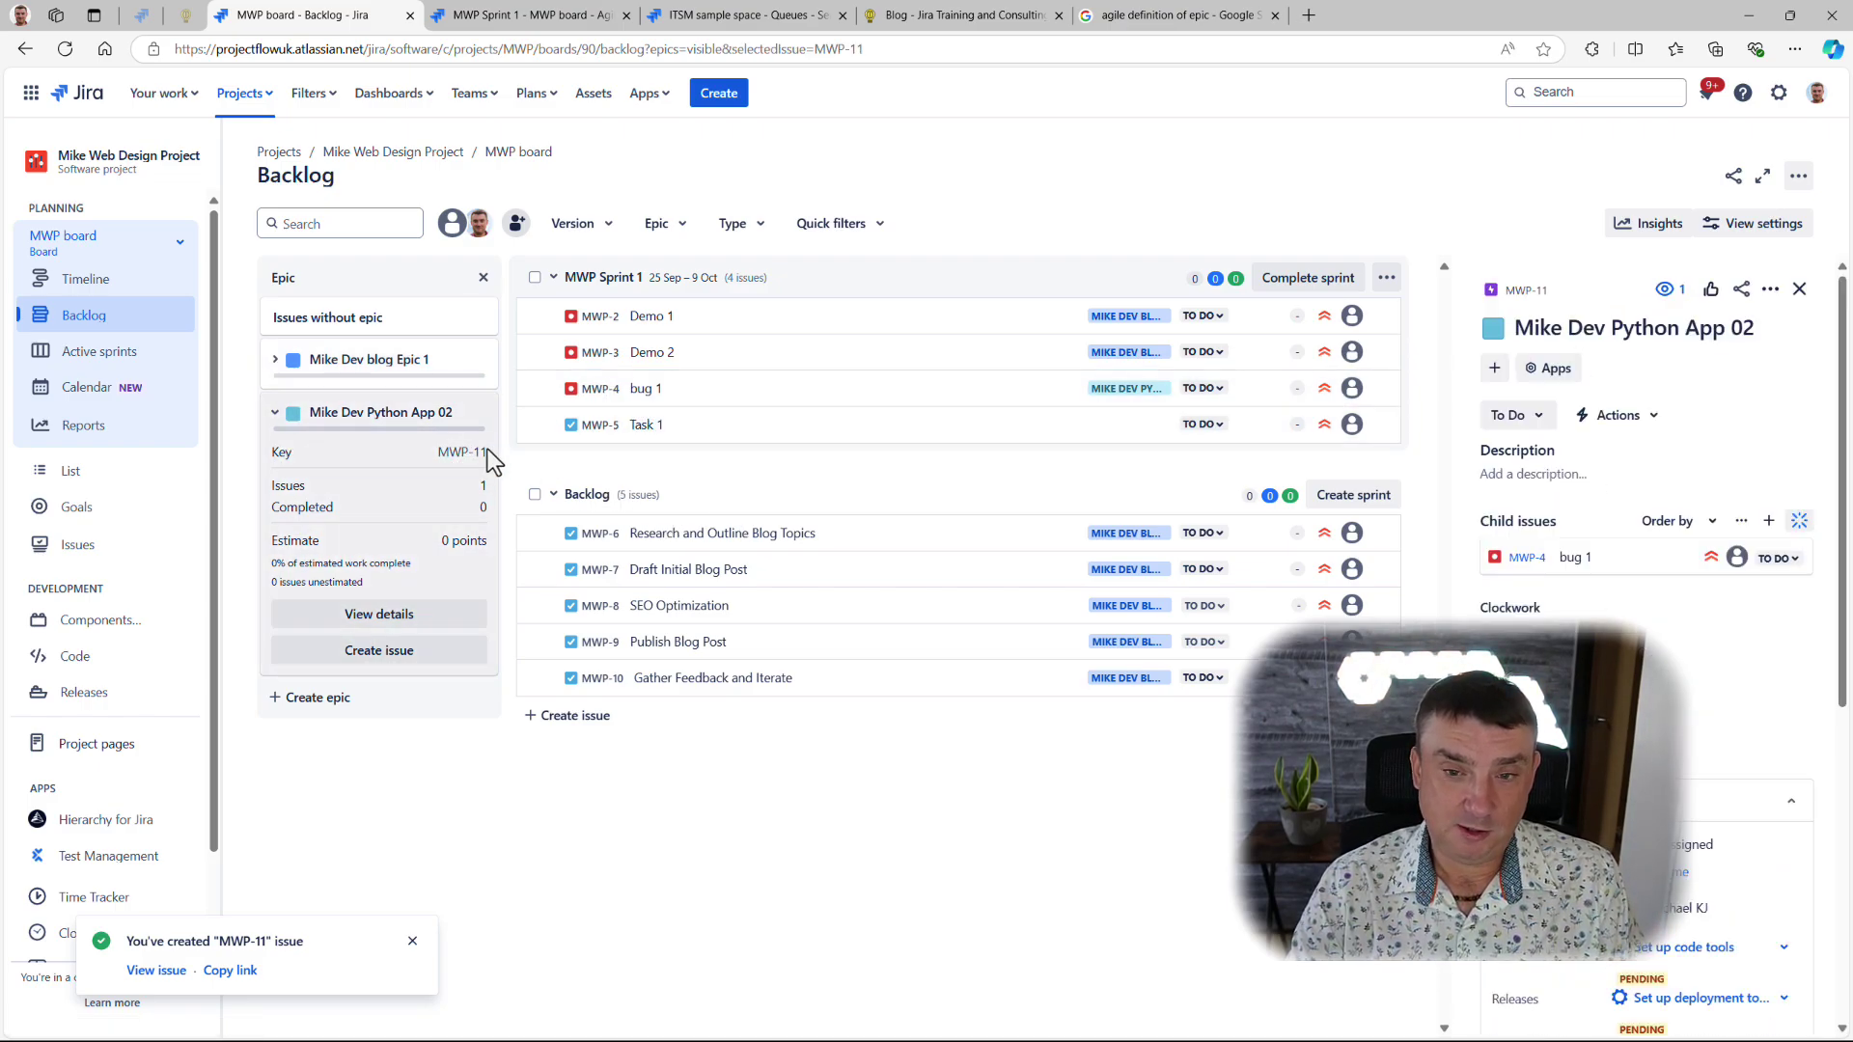
pyautogui.click(1526, 289)
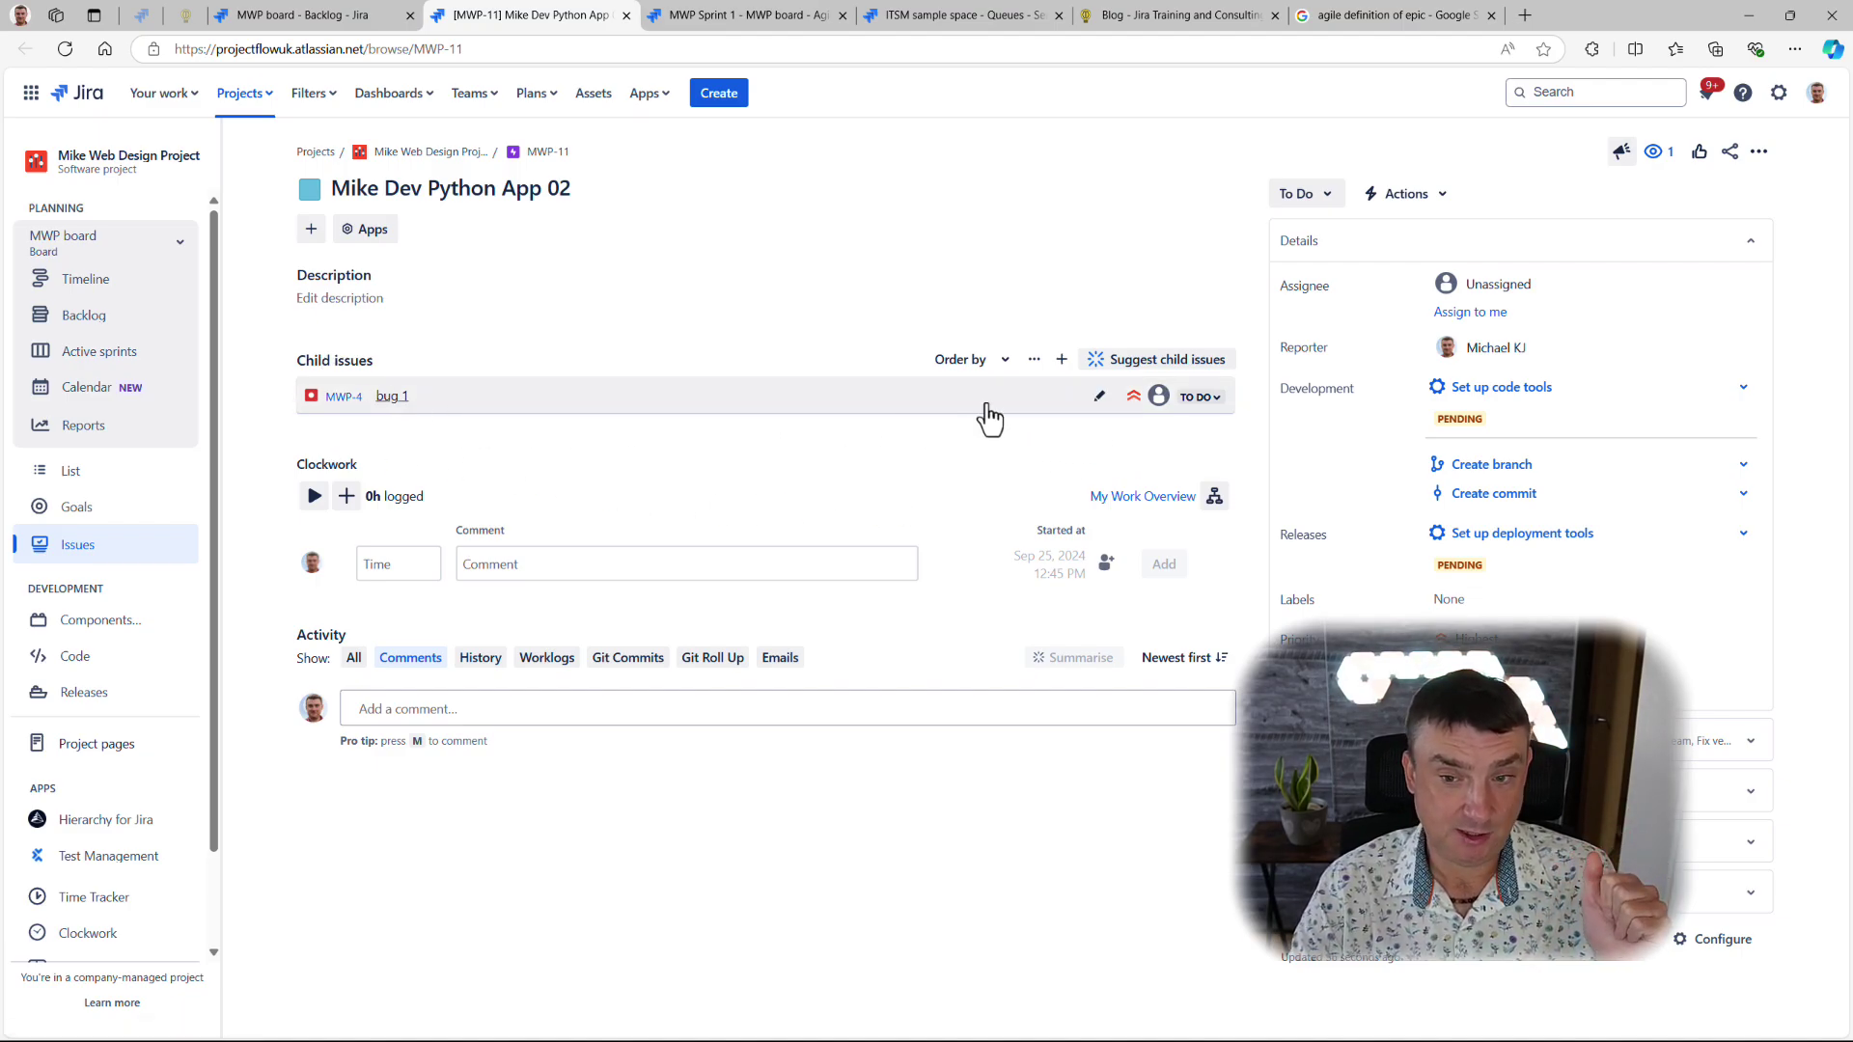
pyautogui.click(1118, 367)
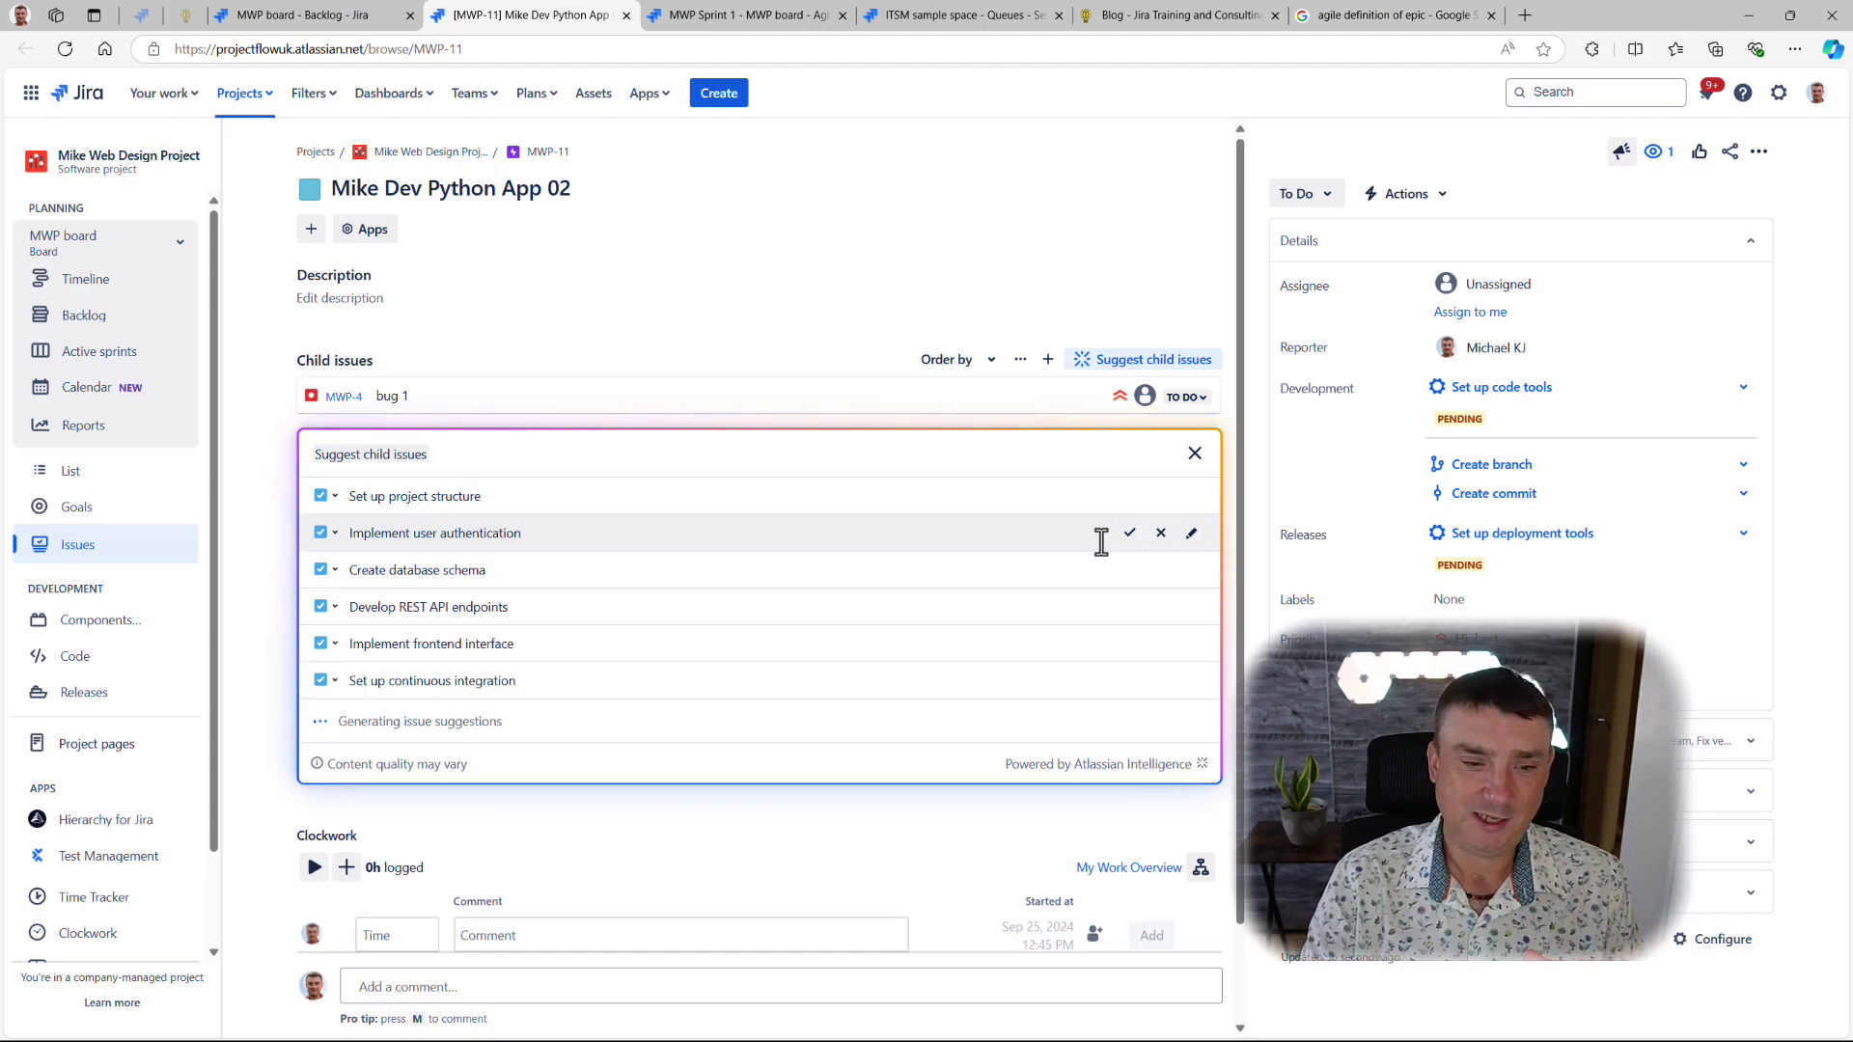
# Step: Add the suggested child issues "Set up project structure", "Implement user authentication", "Set up continuous integration" and "Deploy application to staging environment", and dismiss the rest
pyautogui.click(1130, 497)
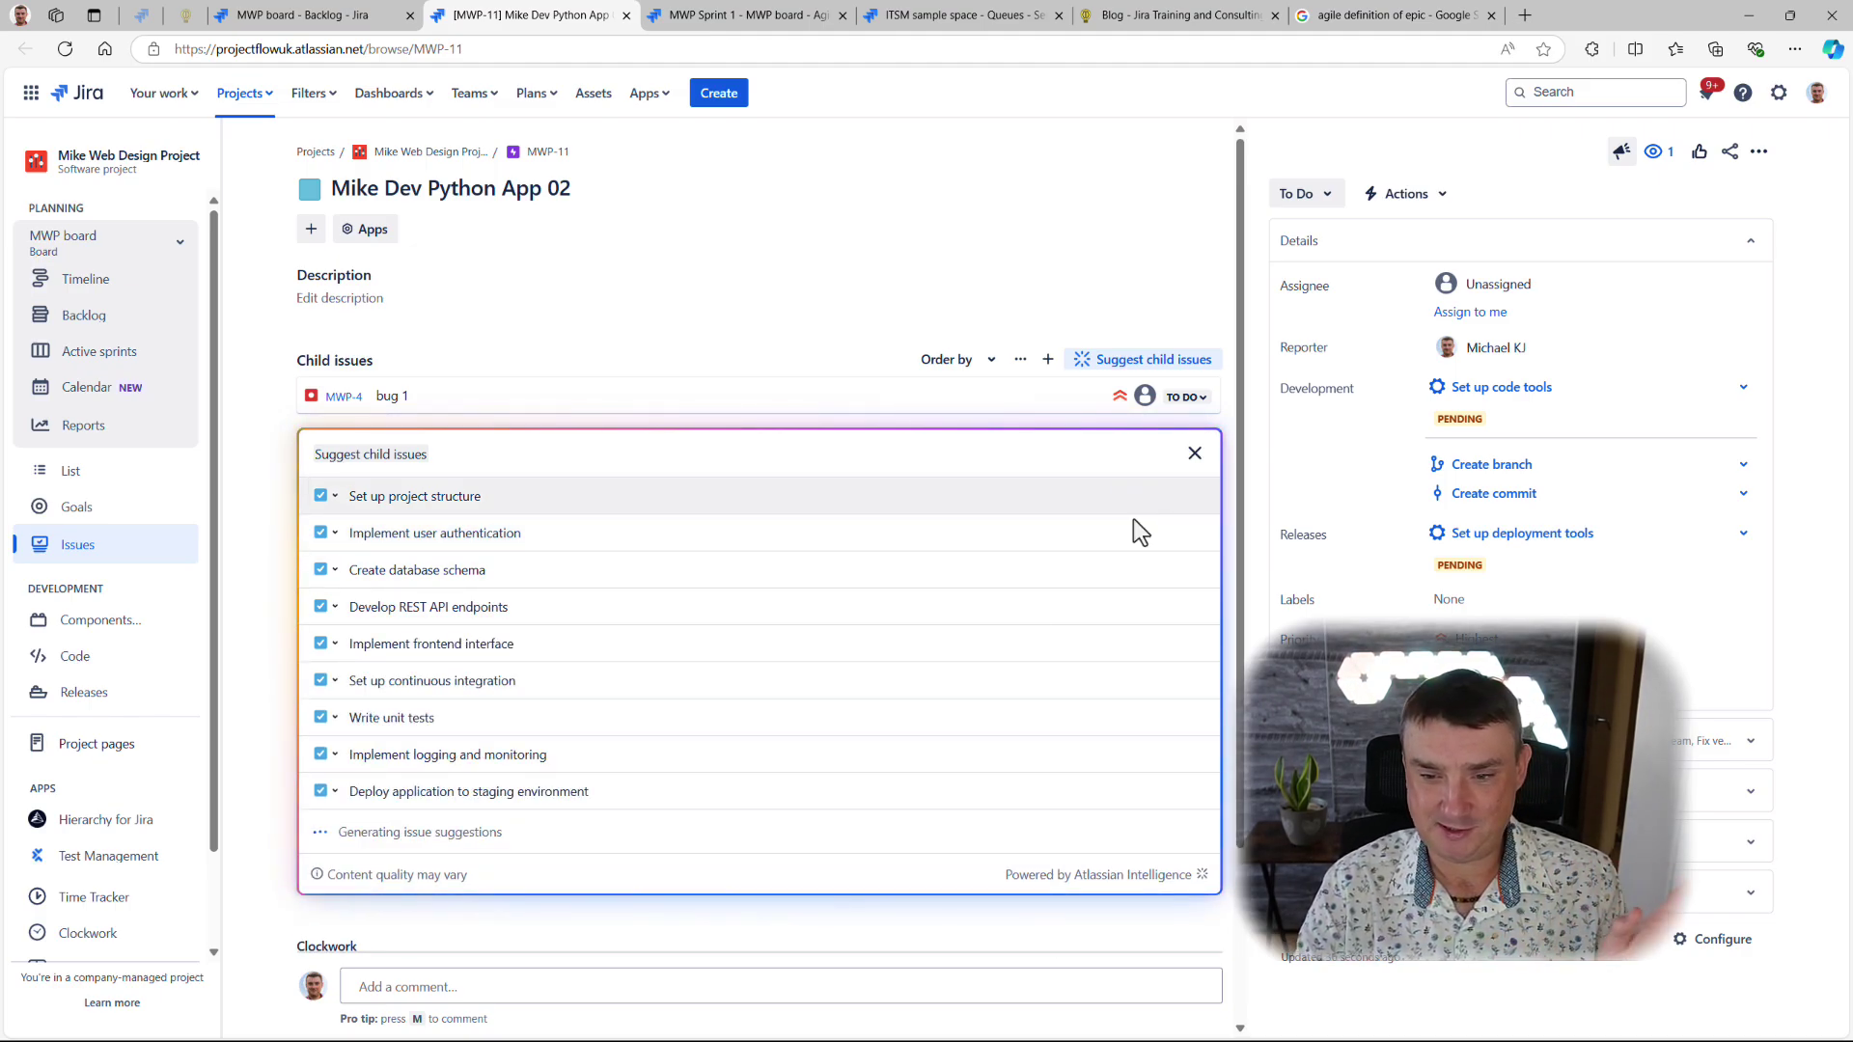
pyautogui.click(1130, 533)
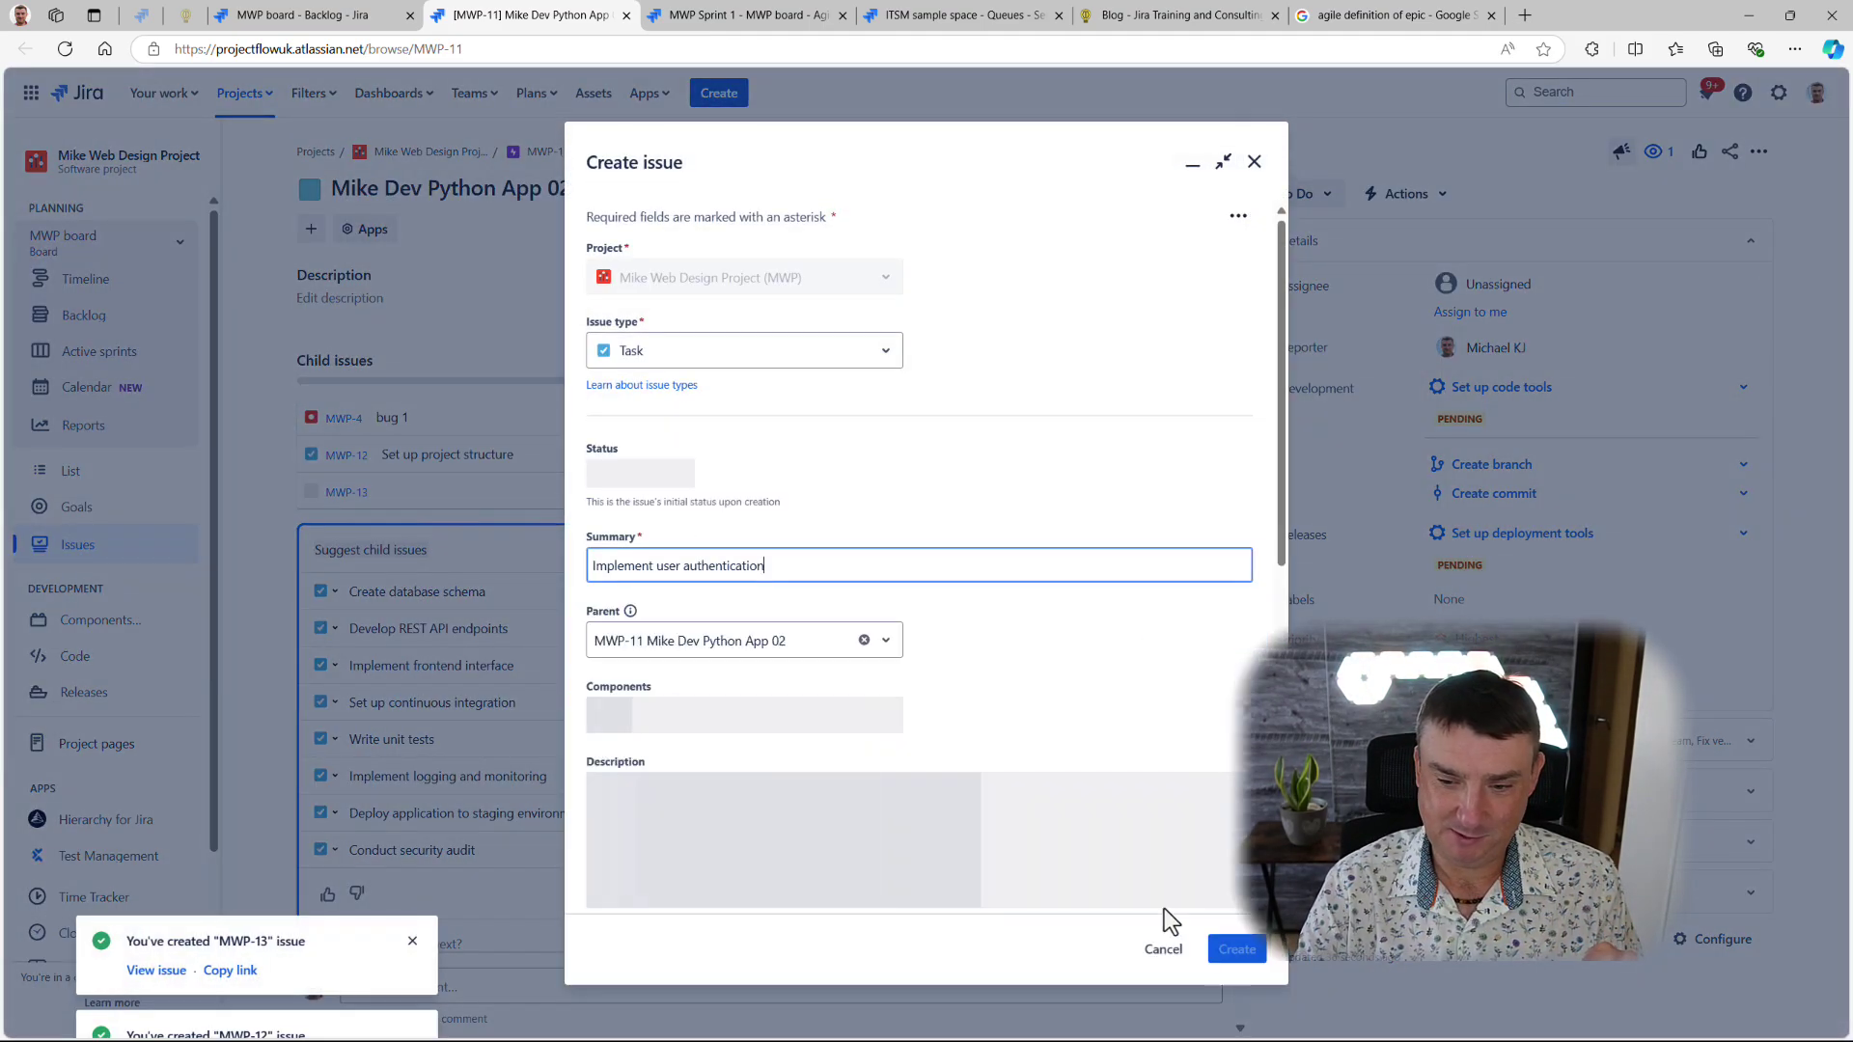
pyautogui.click(1163, 959)
pyautogui.click(1129, 705)
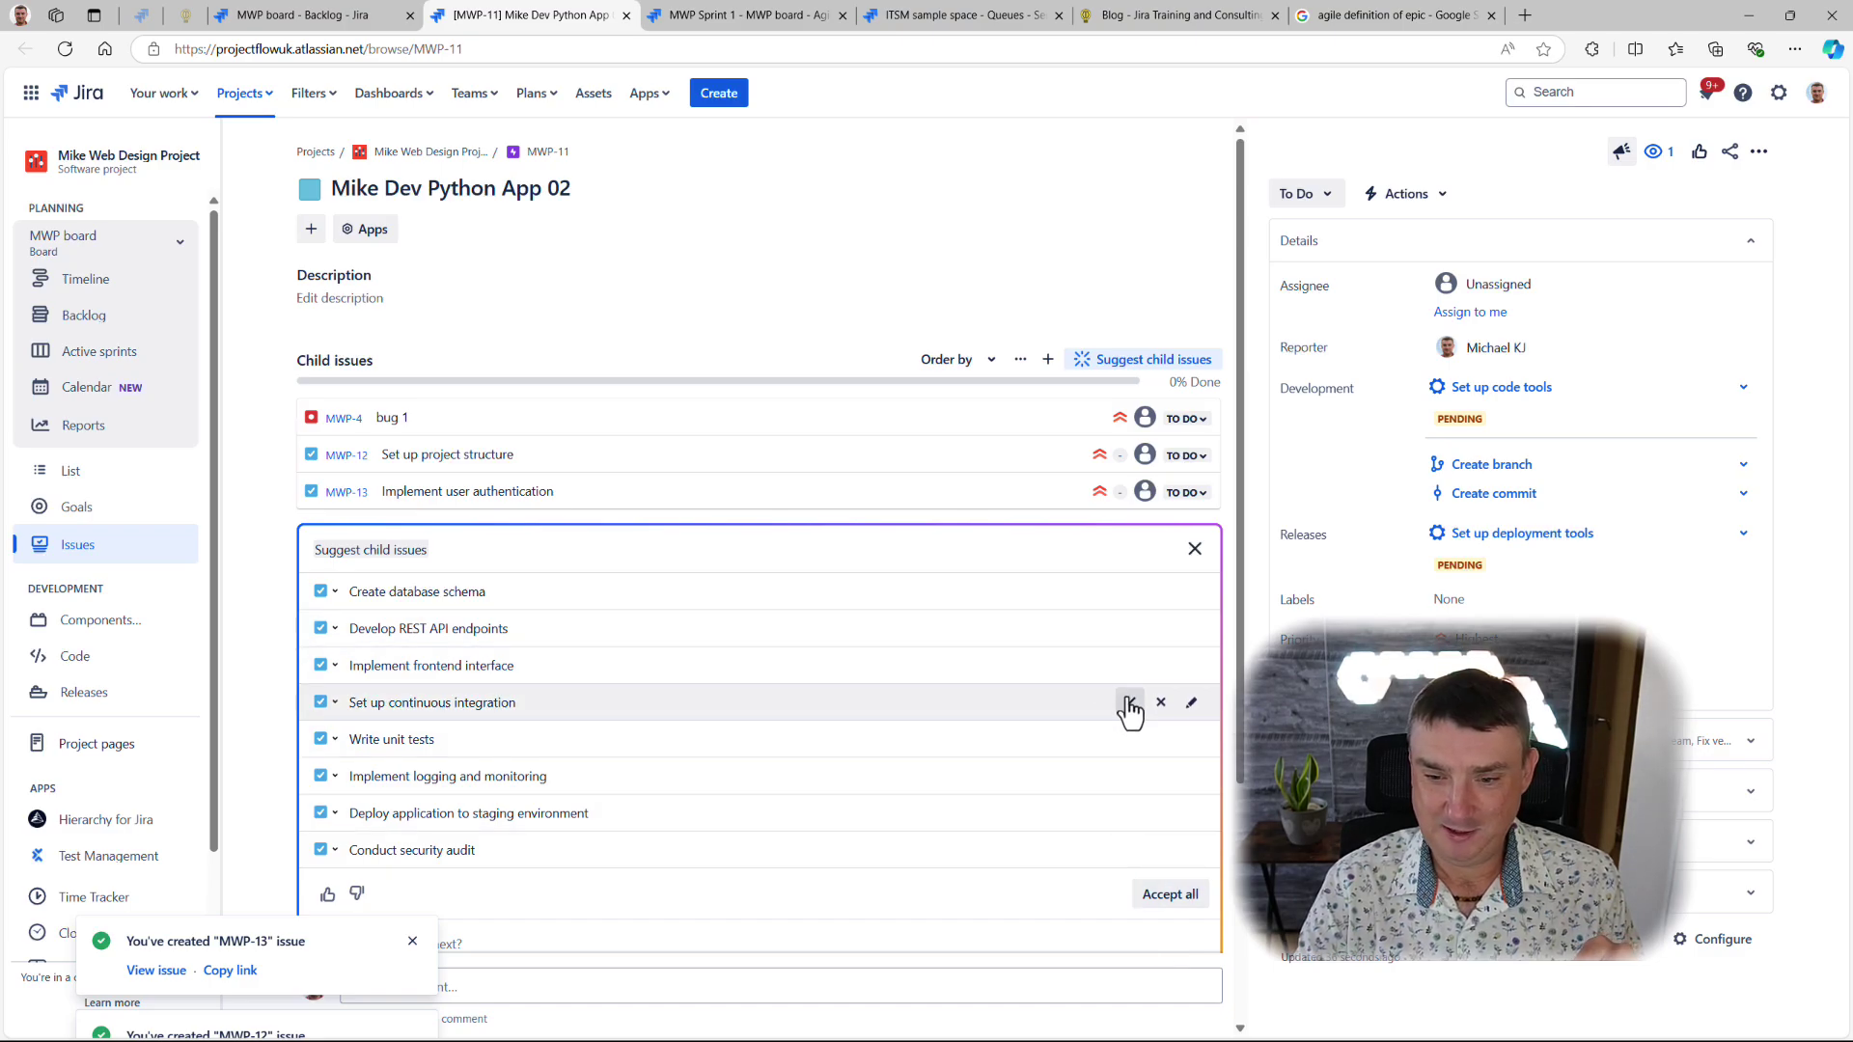
pyautogui.click(1130, 813)
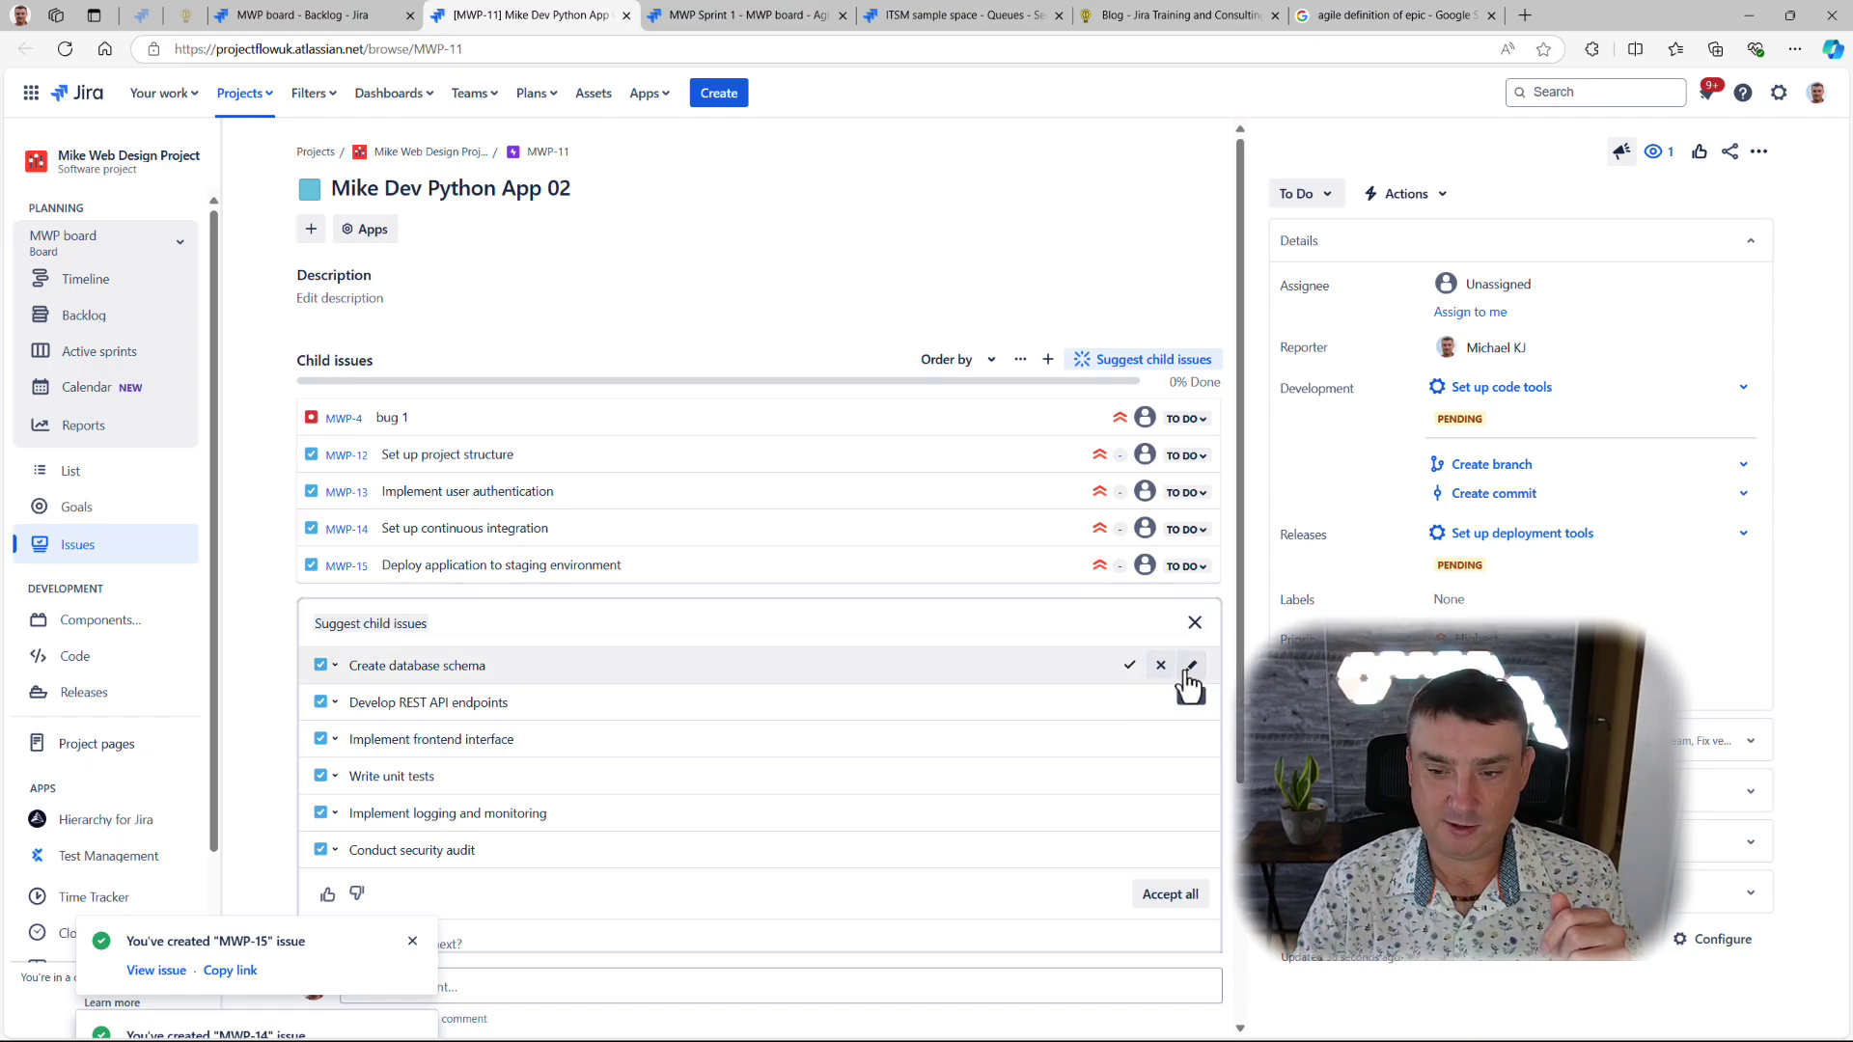
pyautogui.click(1194, 622)
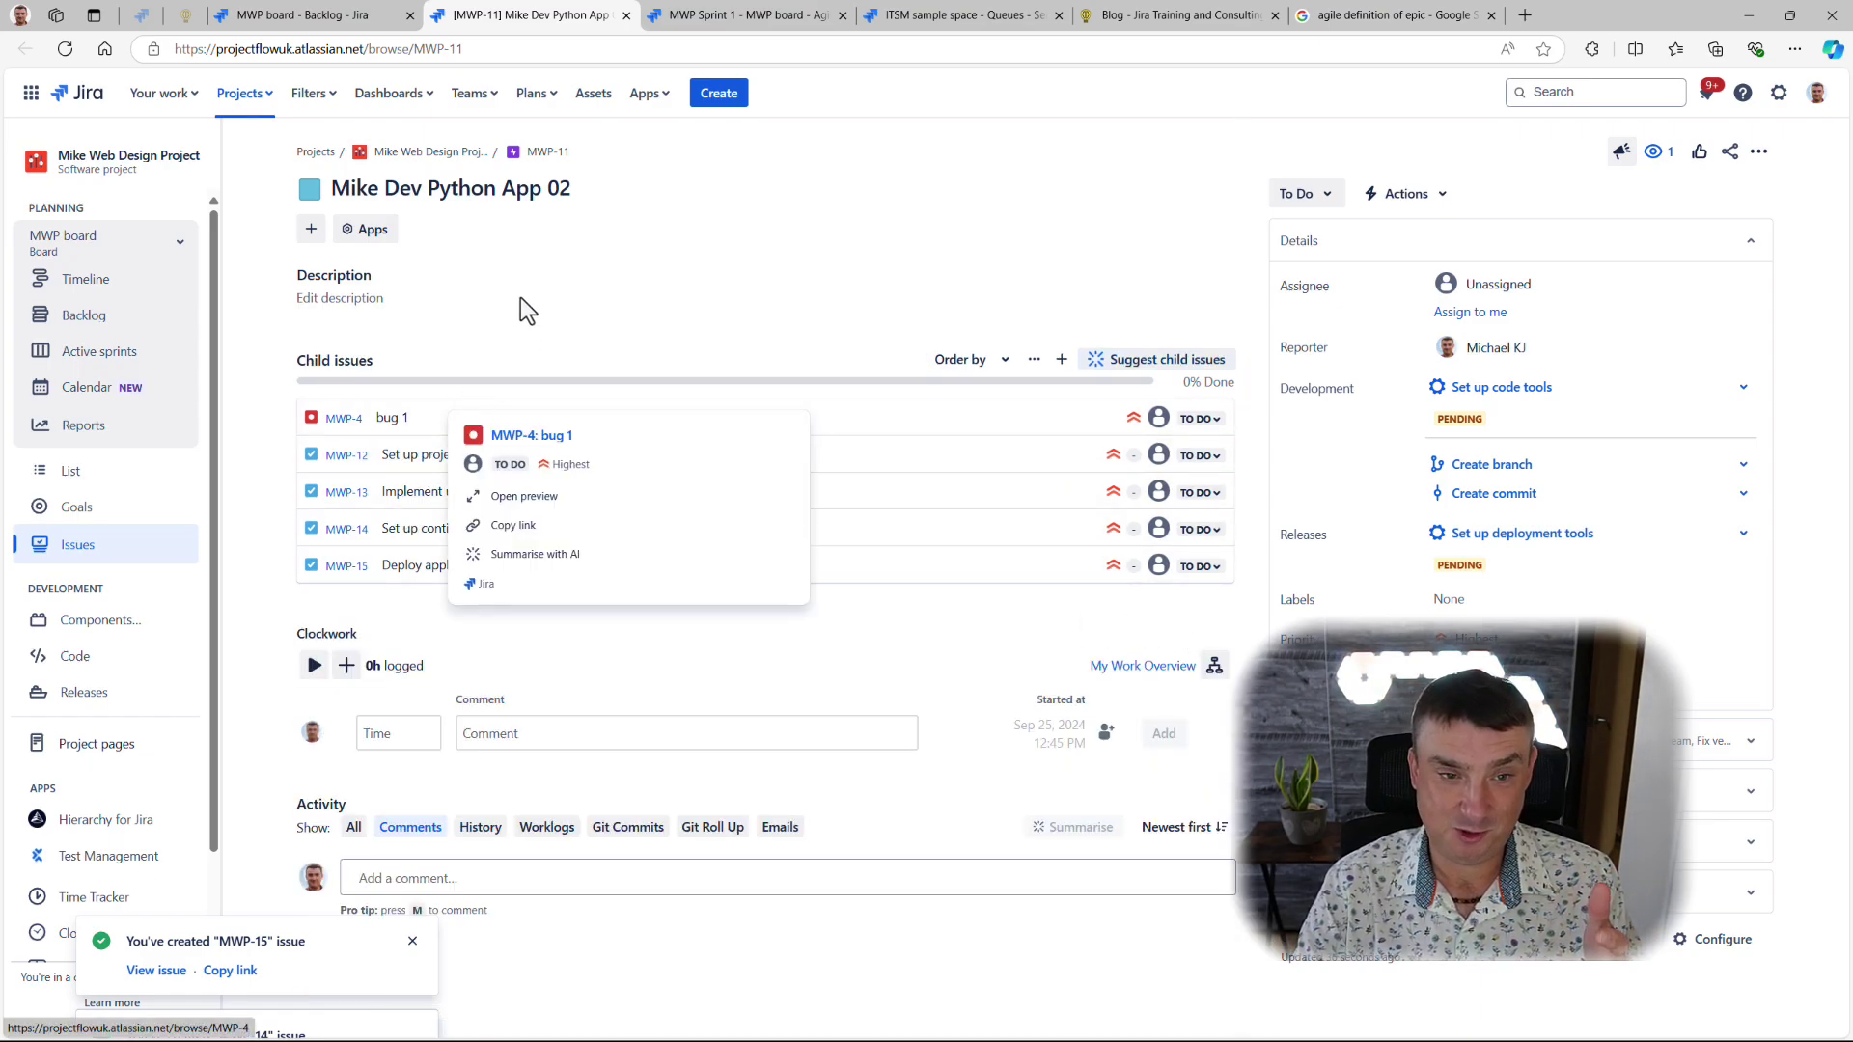
# Step: Return from the epic to the backlog and enable the epic panel there
pyautogui.click(47, 307)
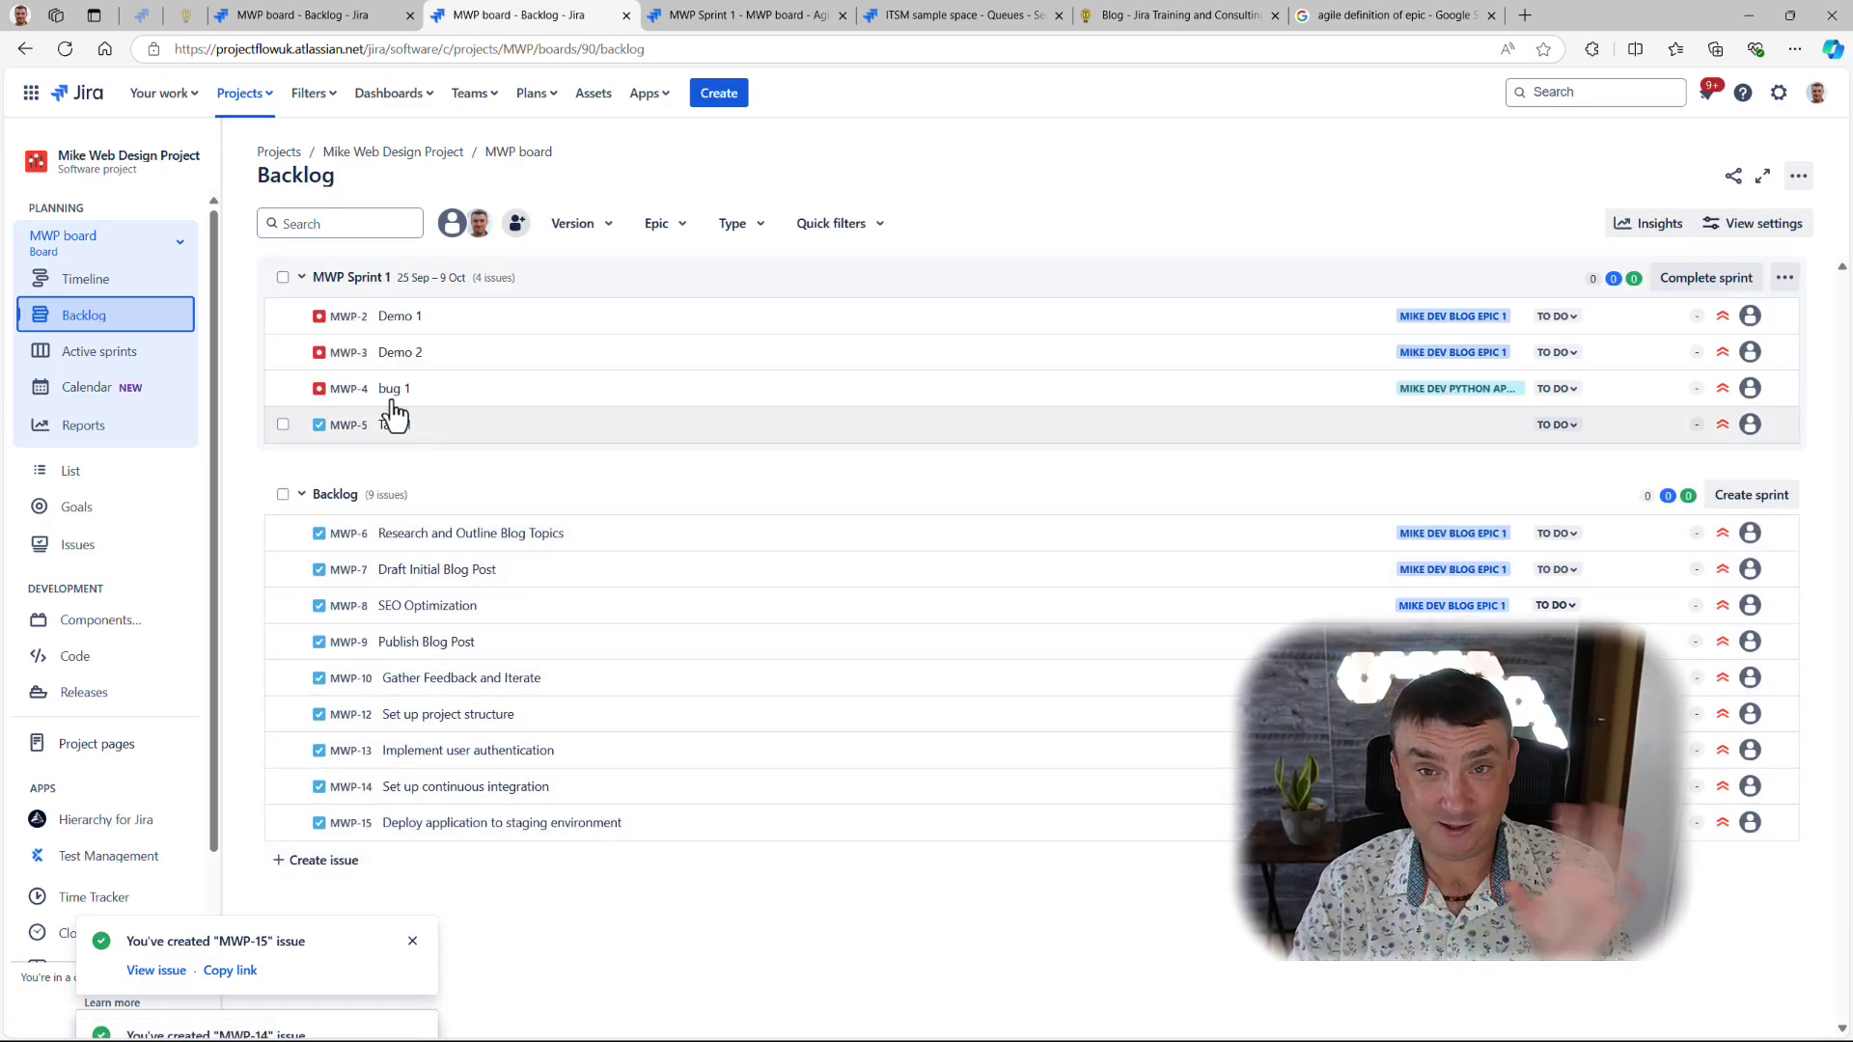
pyautogui.click(601, 228)
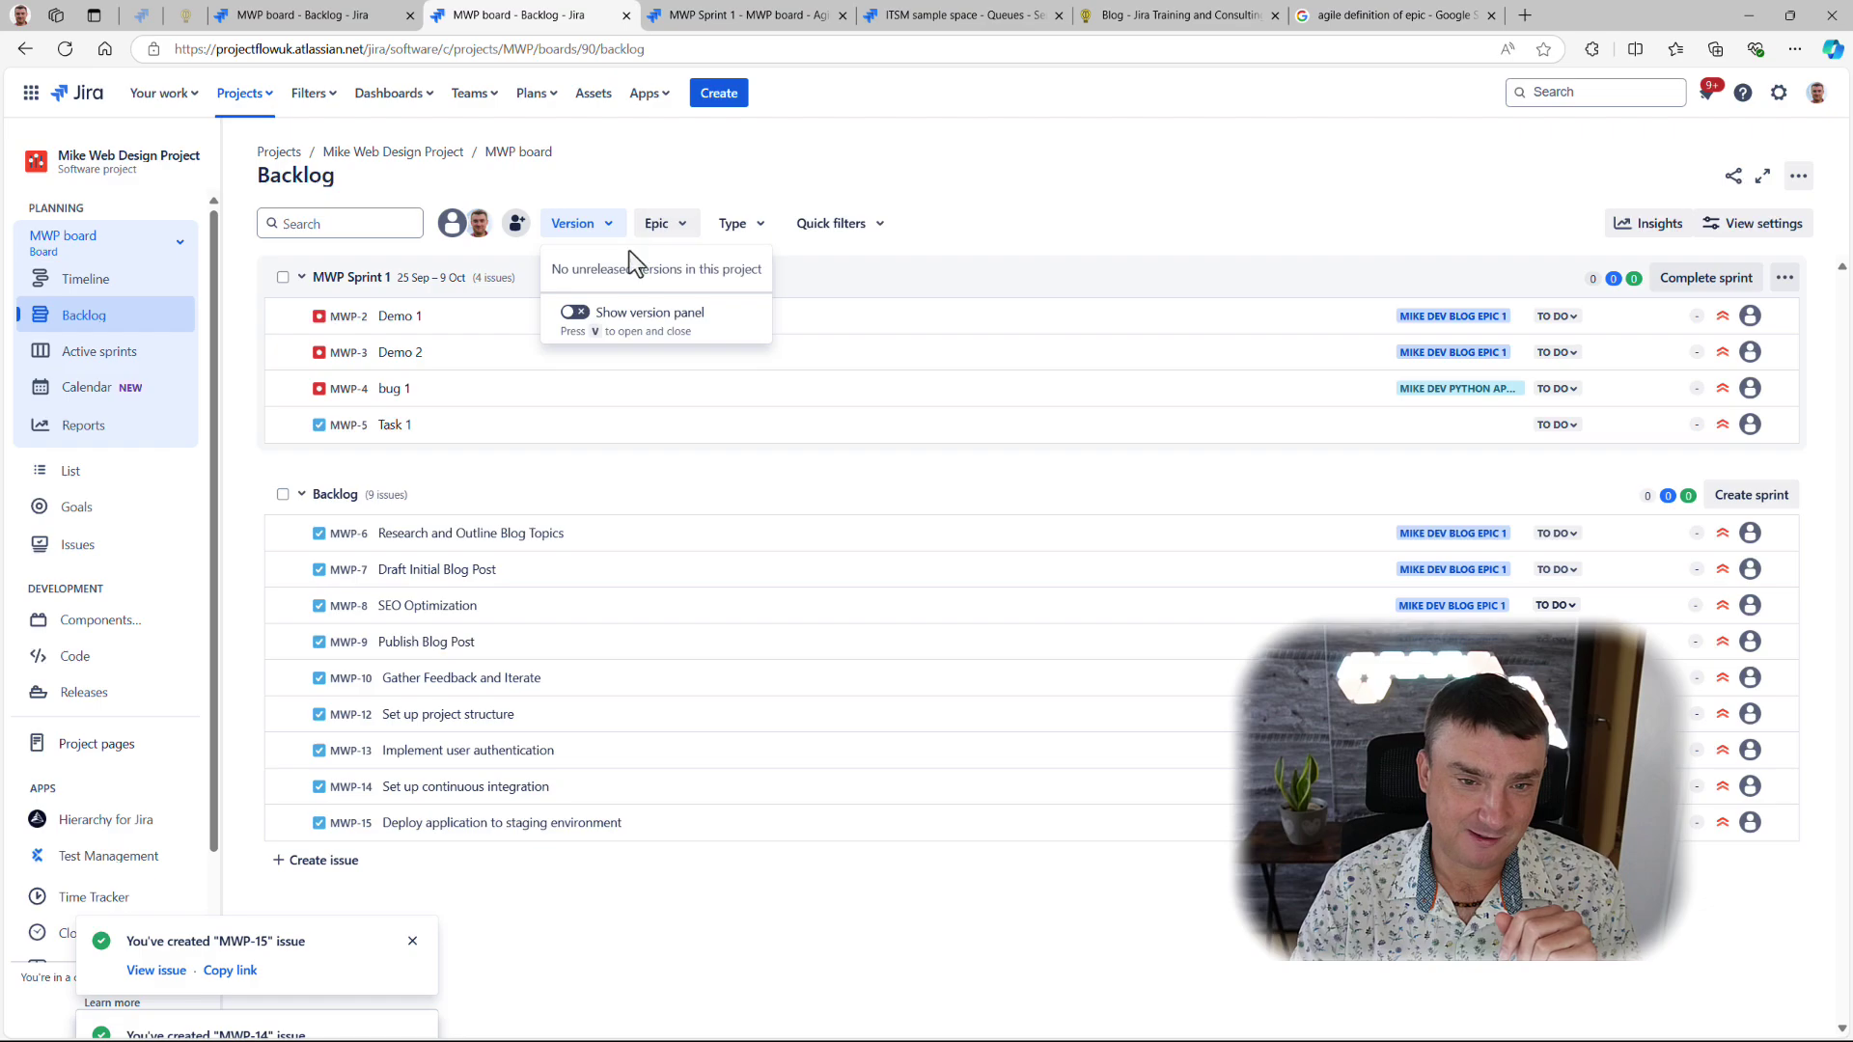
pyautogui.click(660, 228)
pyautogui.click(686, 405)
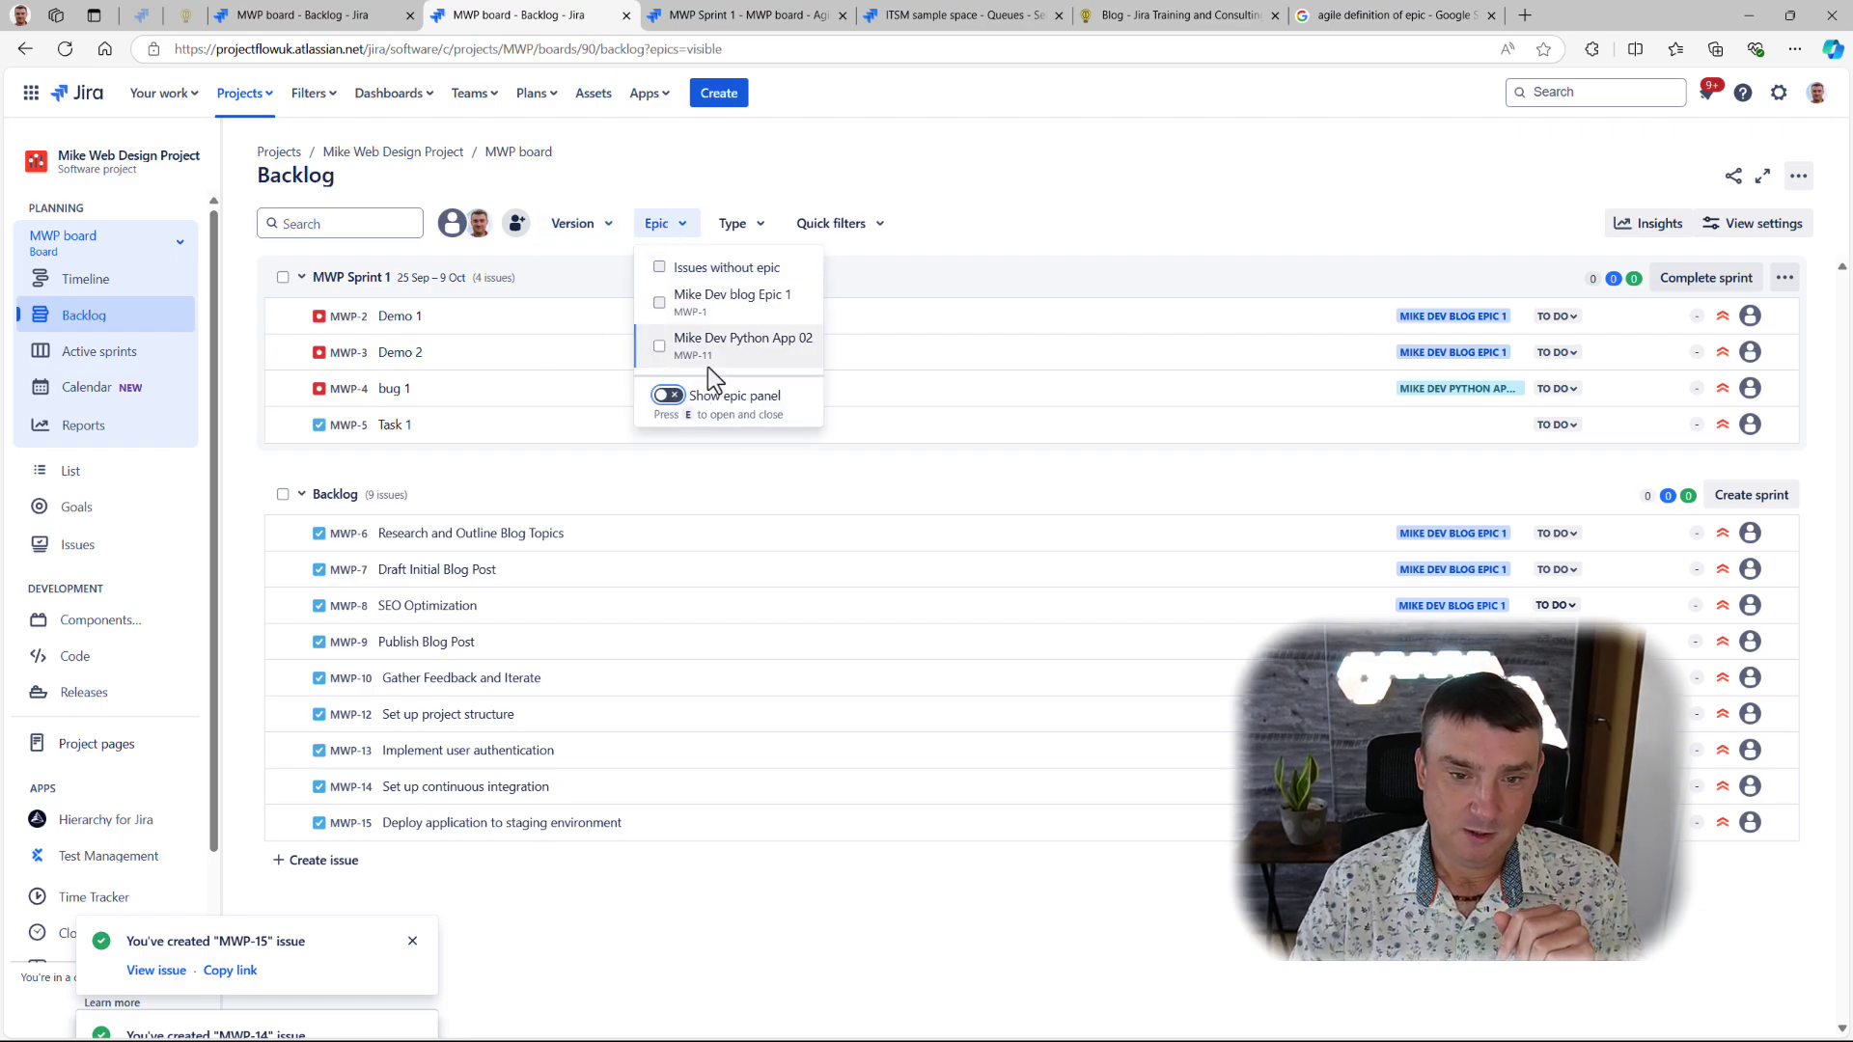
# Step: Show the MWP board's timeline and expand Mike Dev blog Epic 1 to list its child issues, with the epic's details closed
pyautogui.click(919, 171)
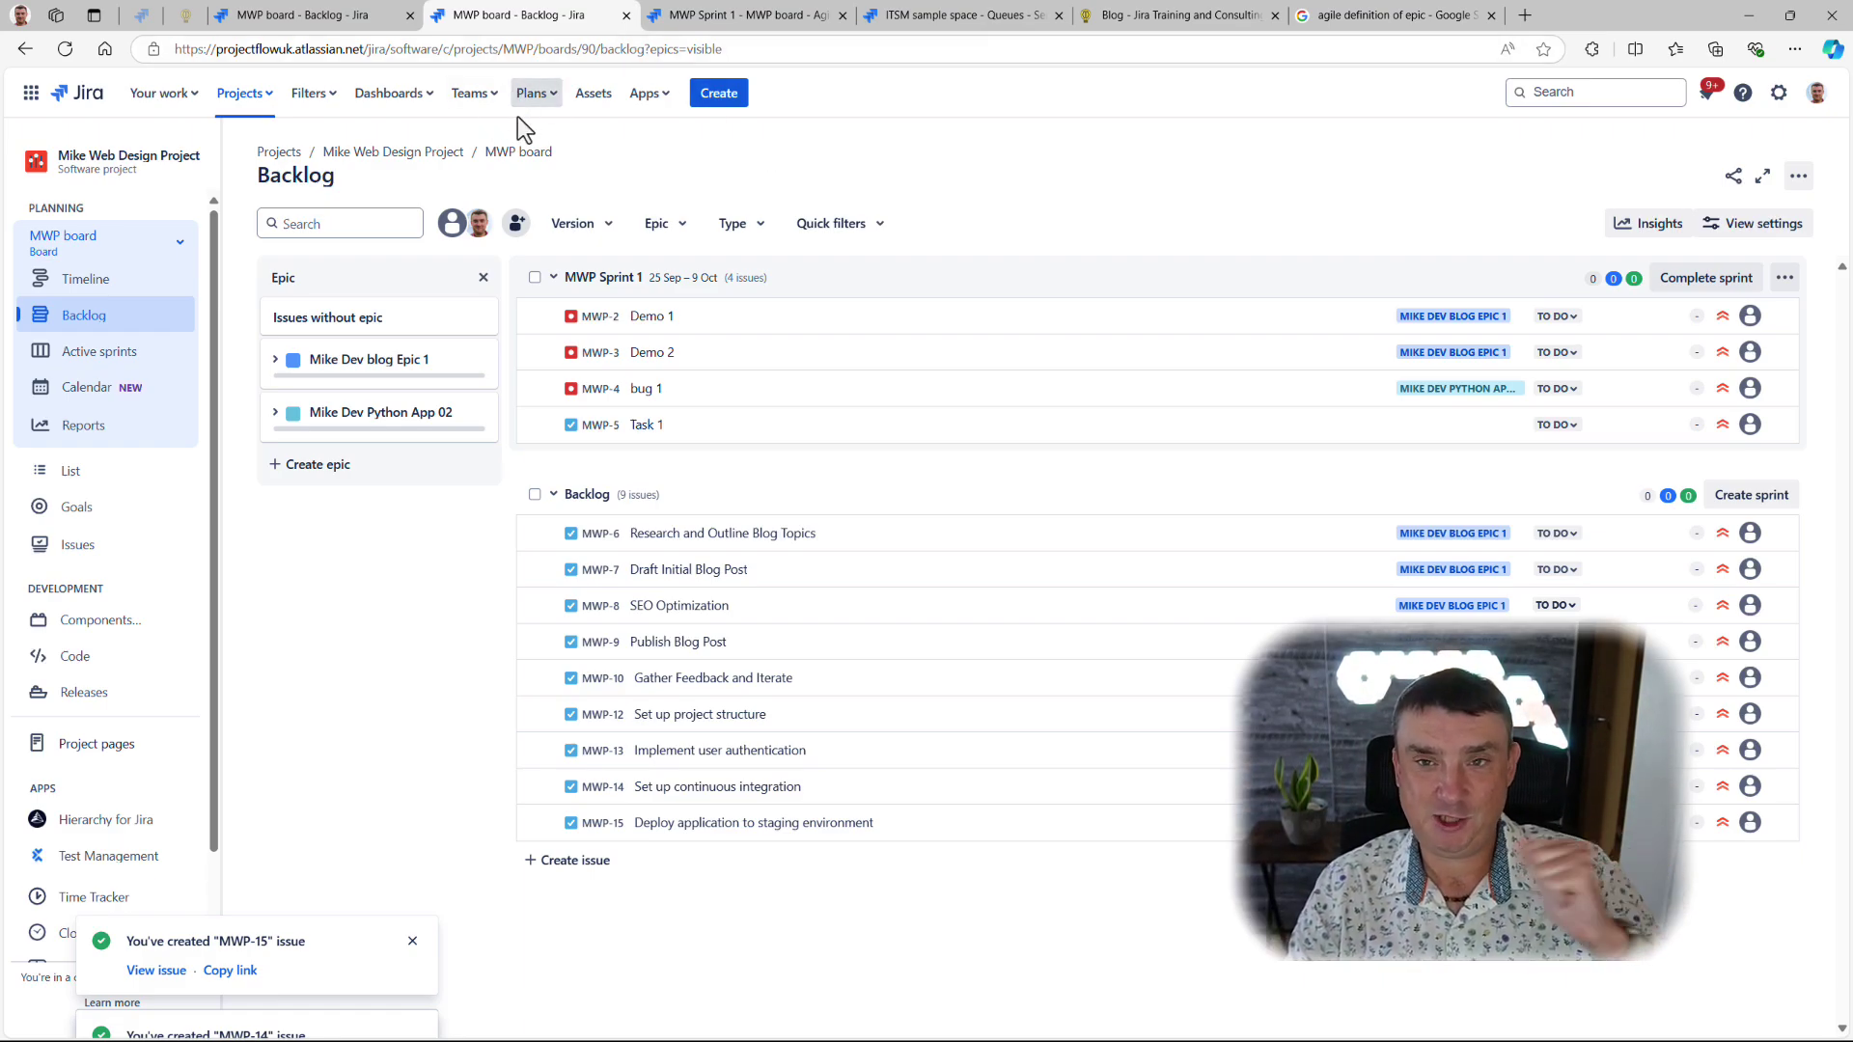
pyautogui.click(116, 281)
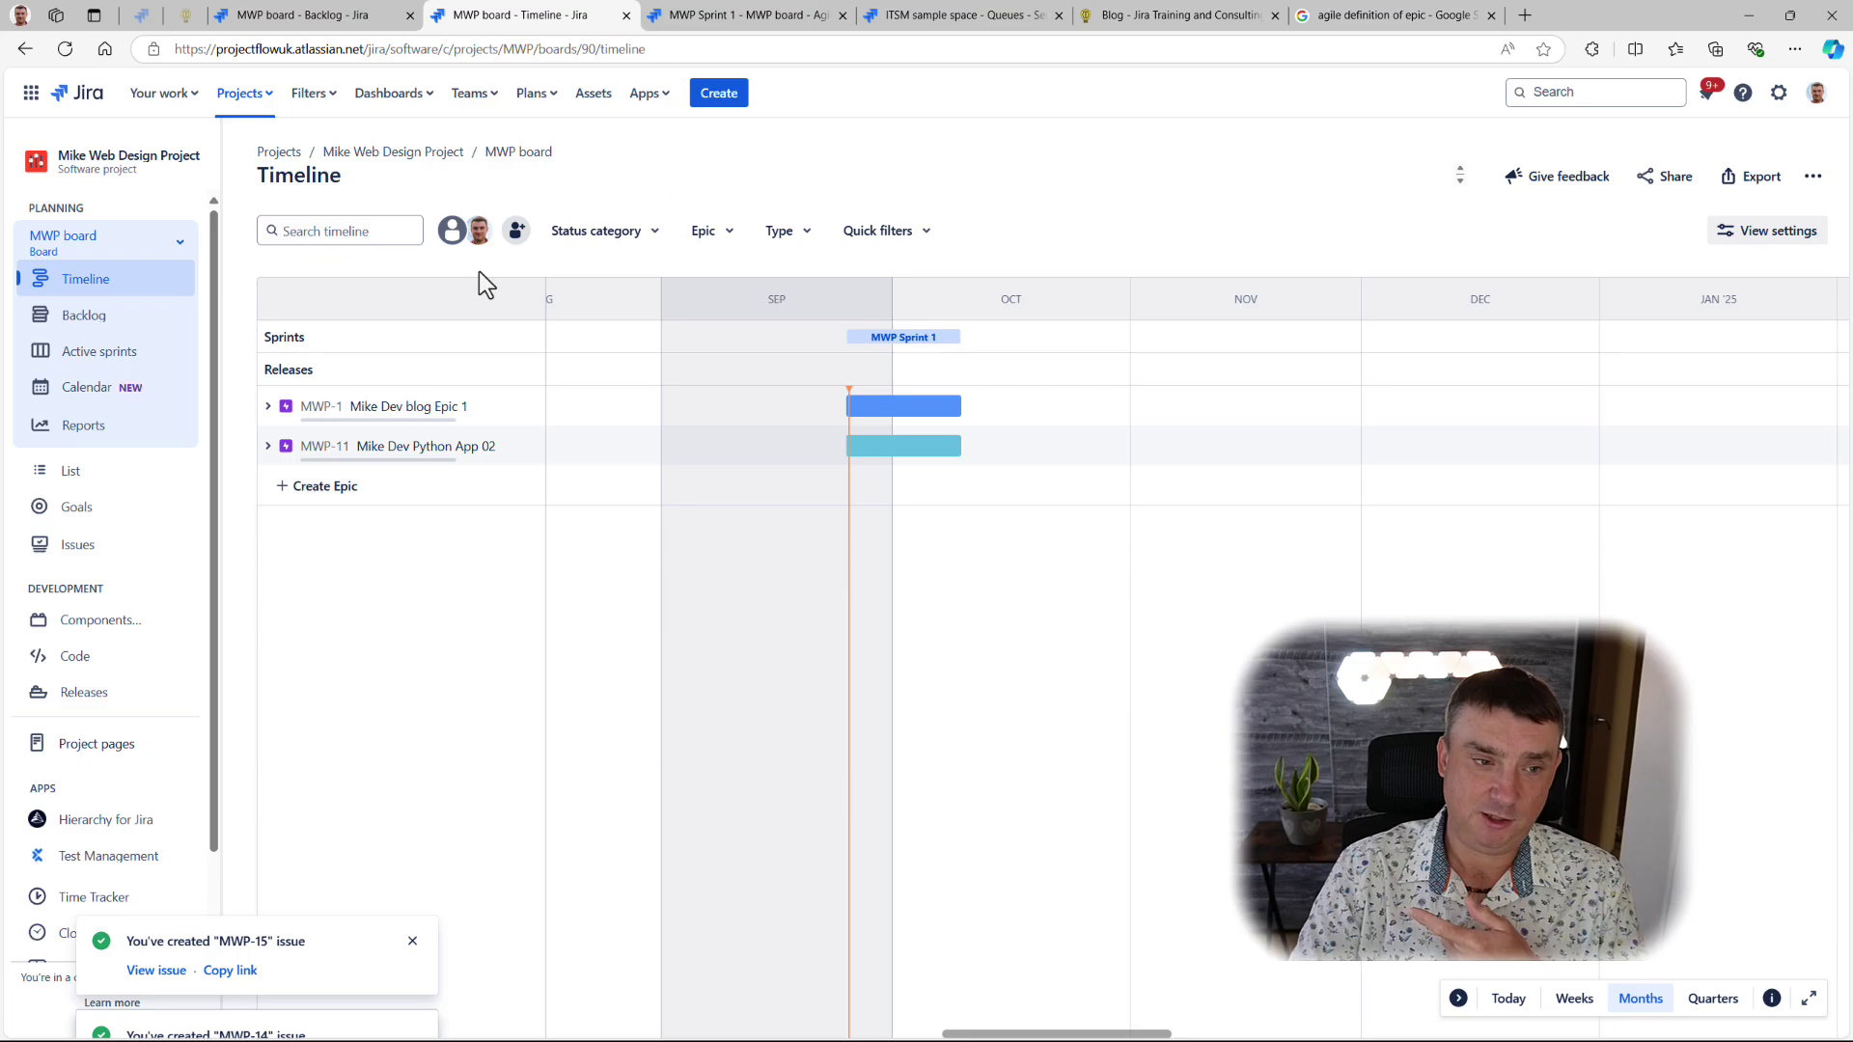
pyautogui.click(267, 422)
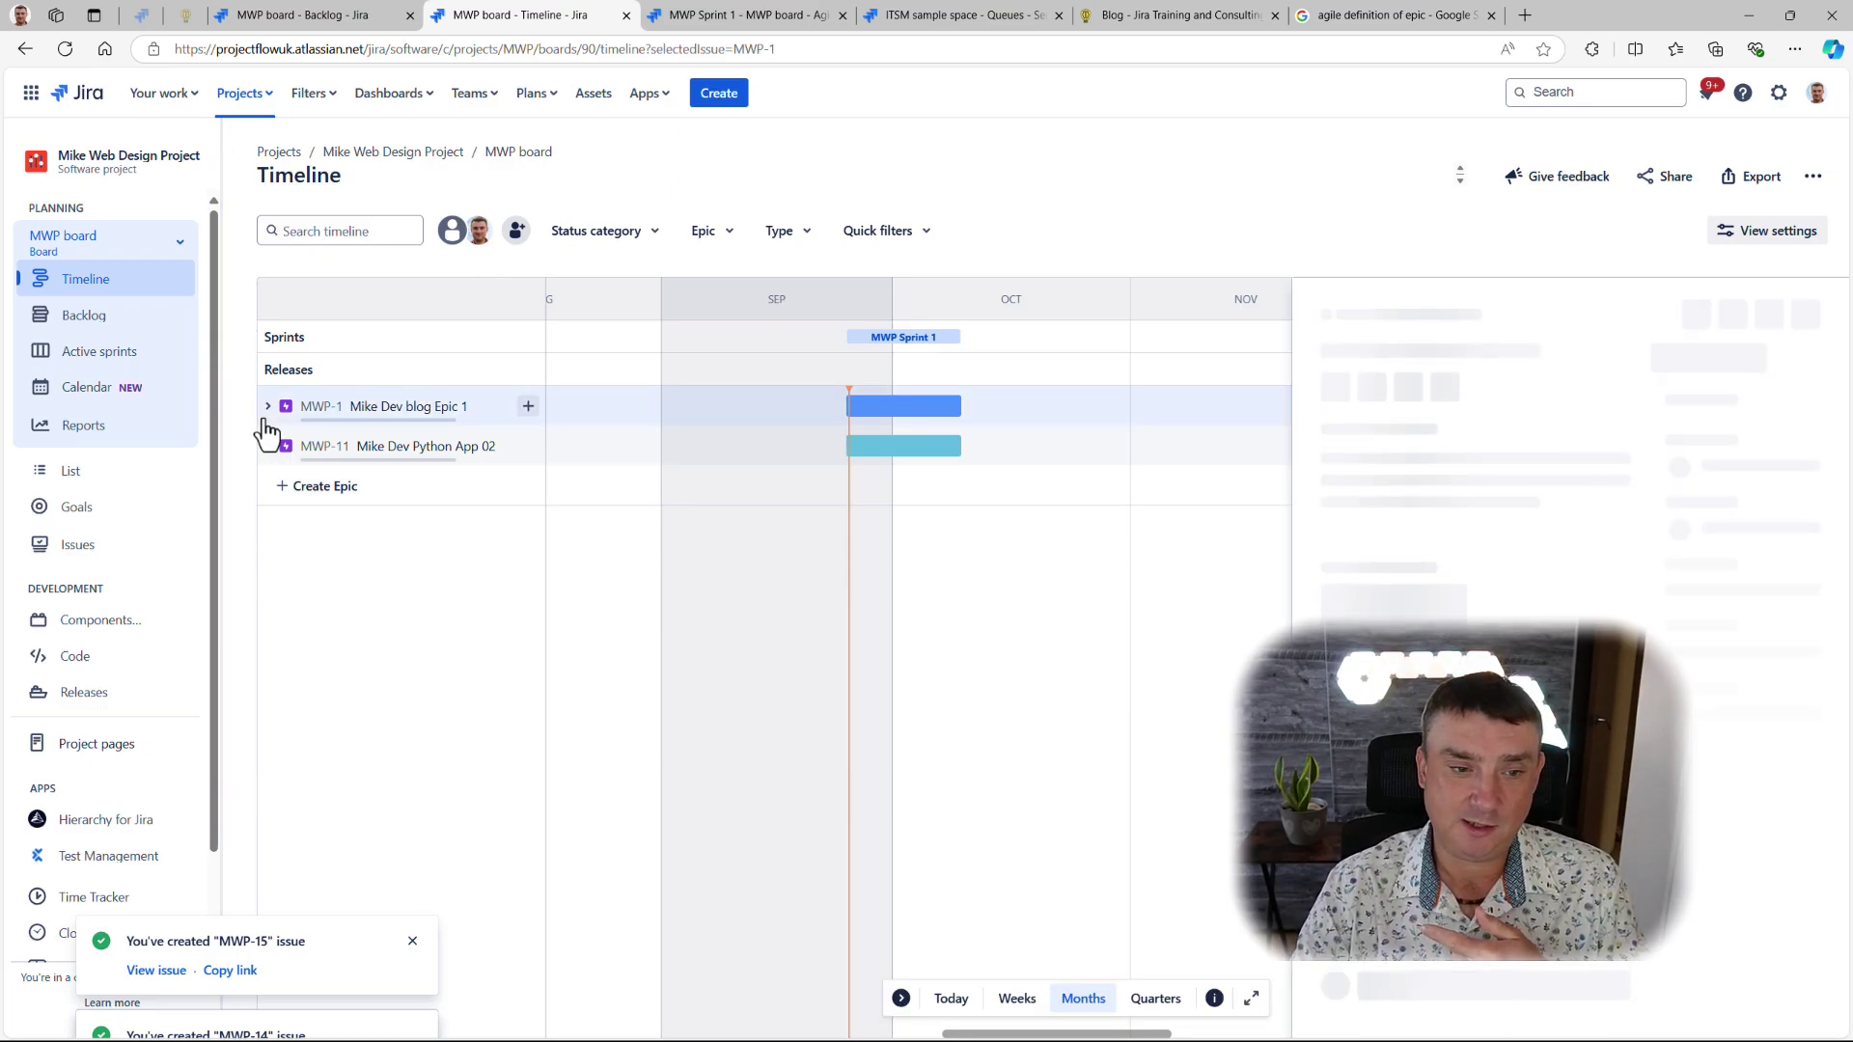
pyautogui.click(269, 411)
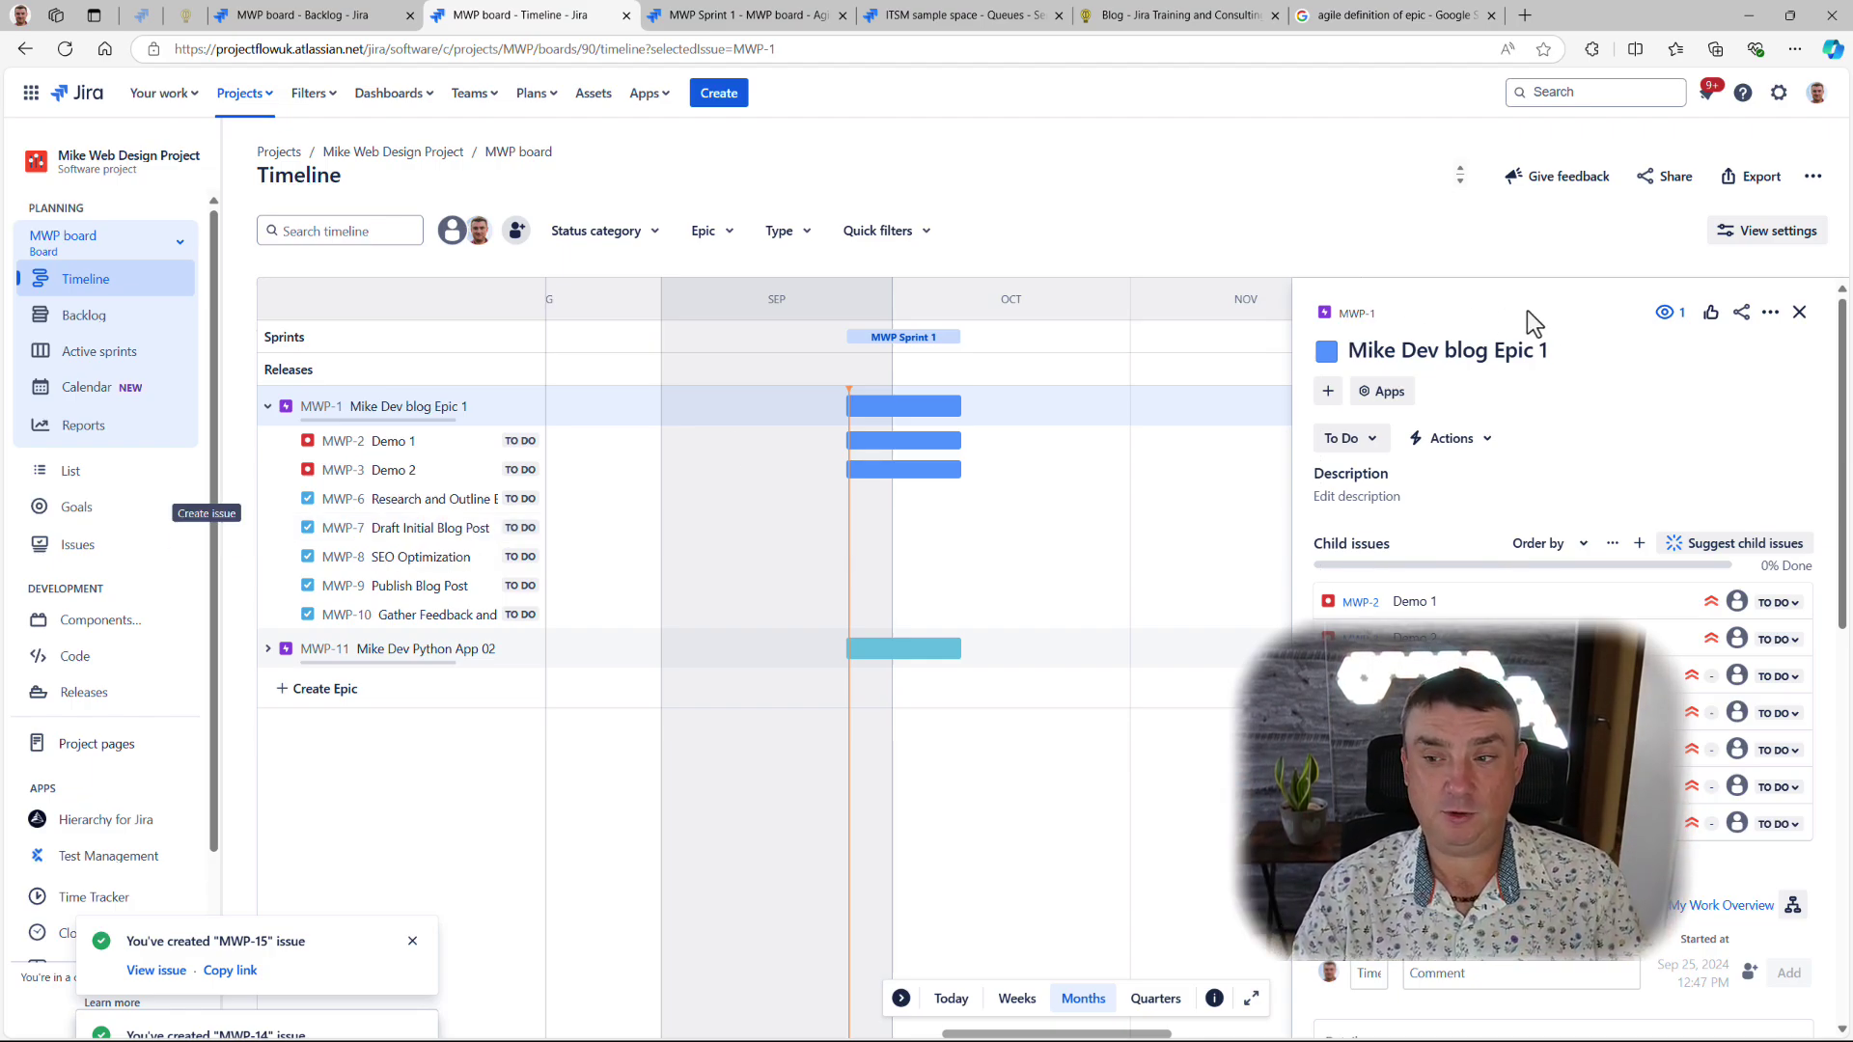
pyautogui.click(1797, 311)
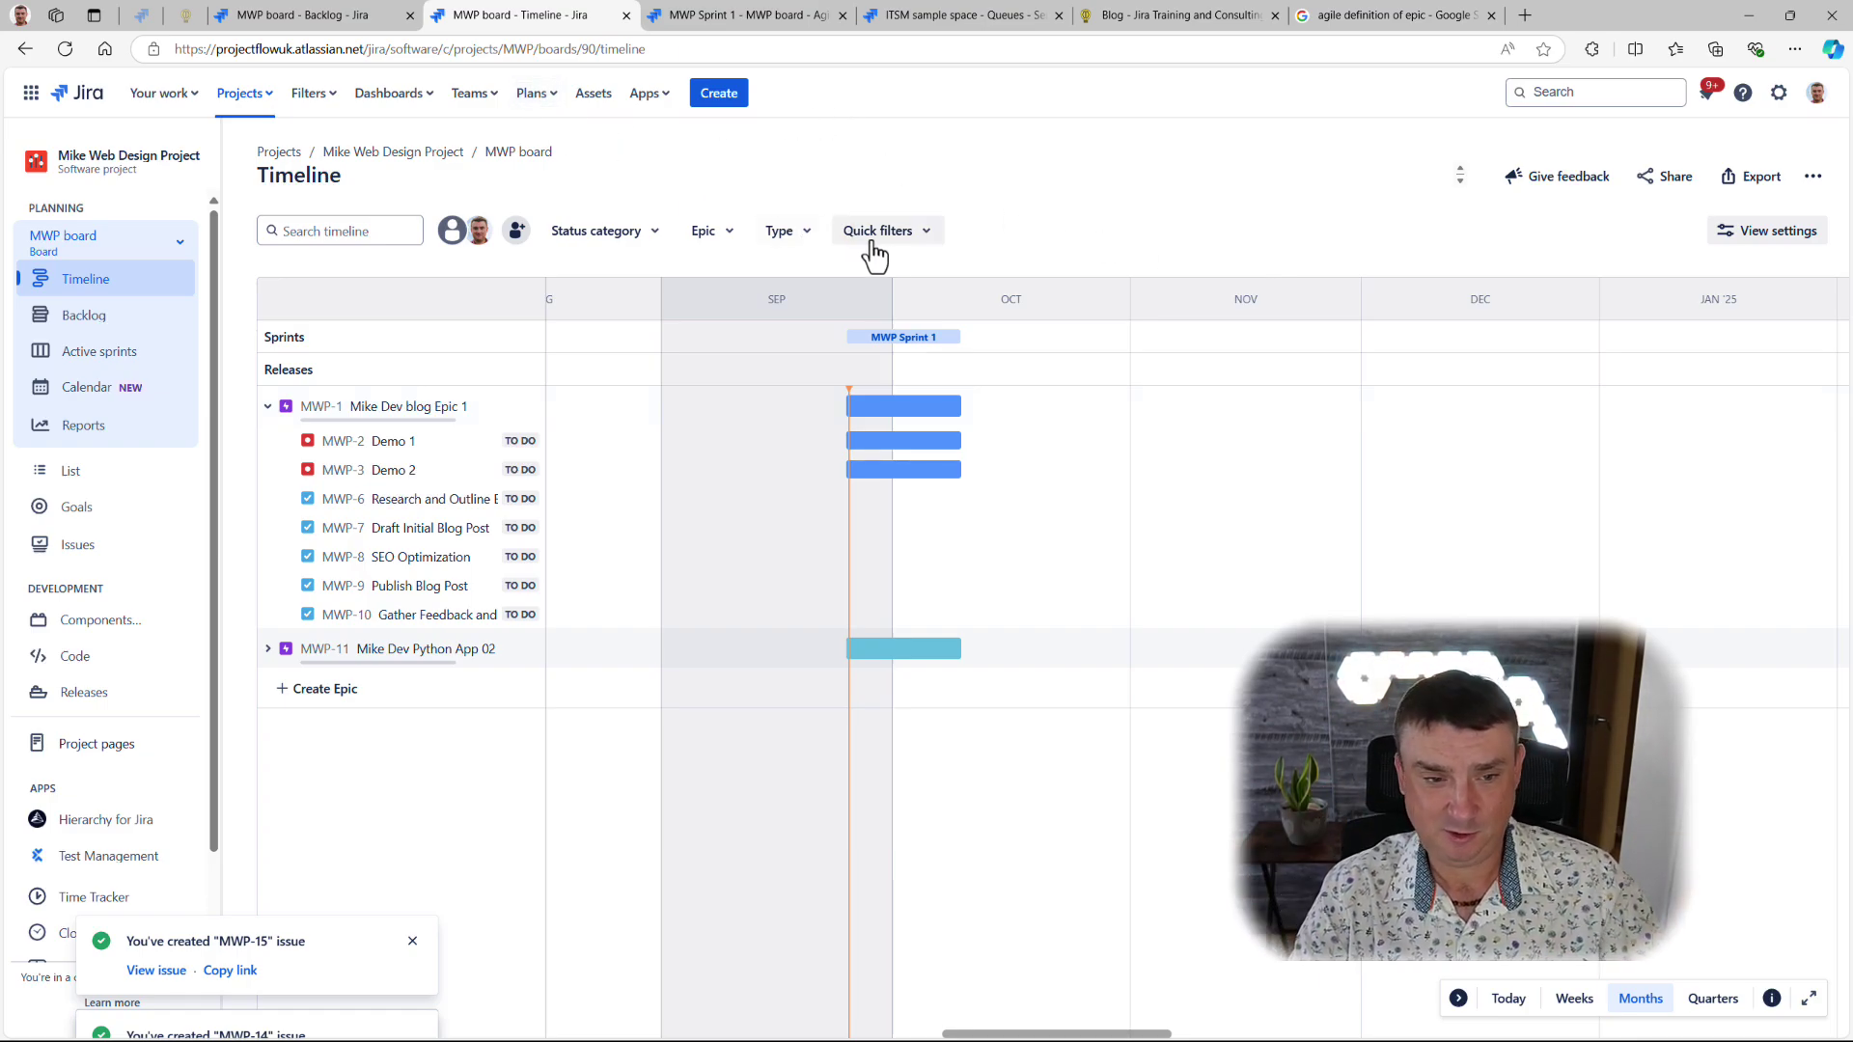
# Step: Extend the end date of Mike Dev blog Epic 1 on the timeline to late October, and return to the backlog
pyautogui.moveTo(979, 422)
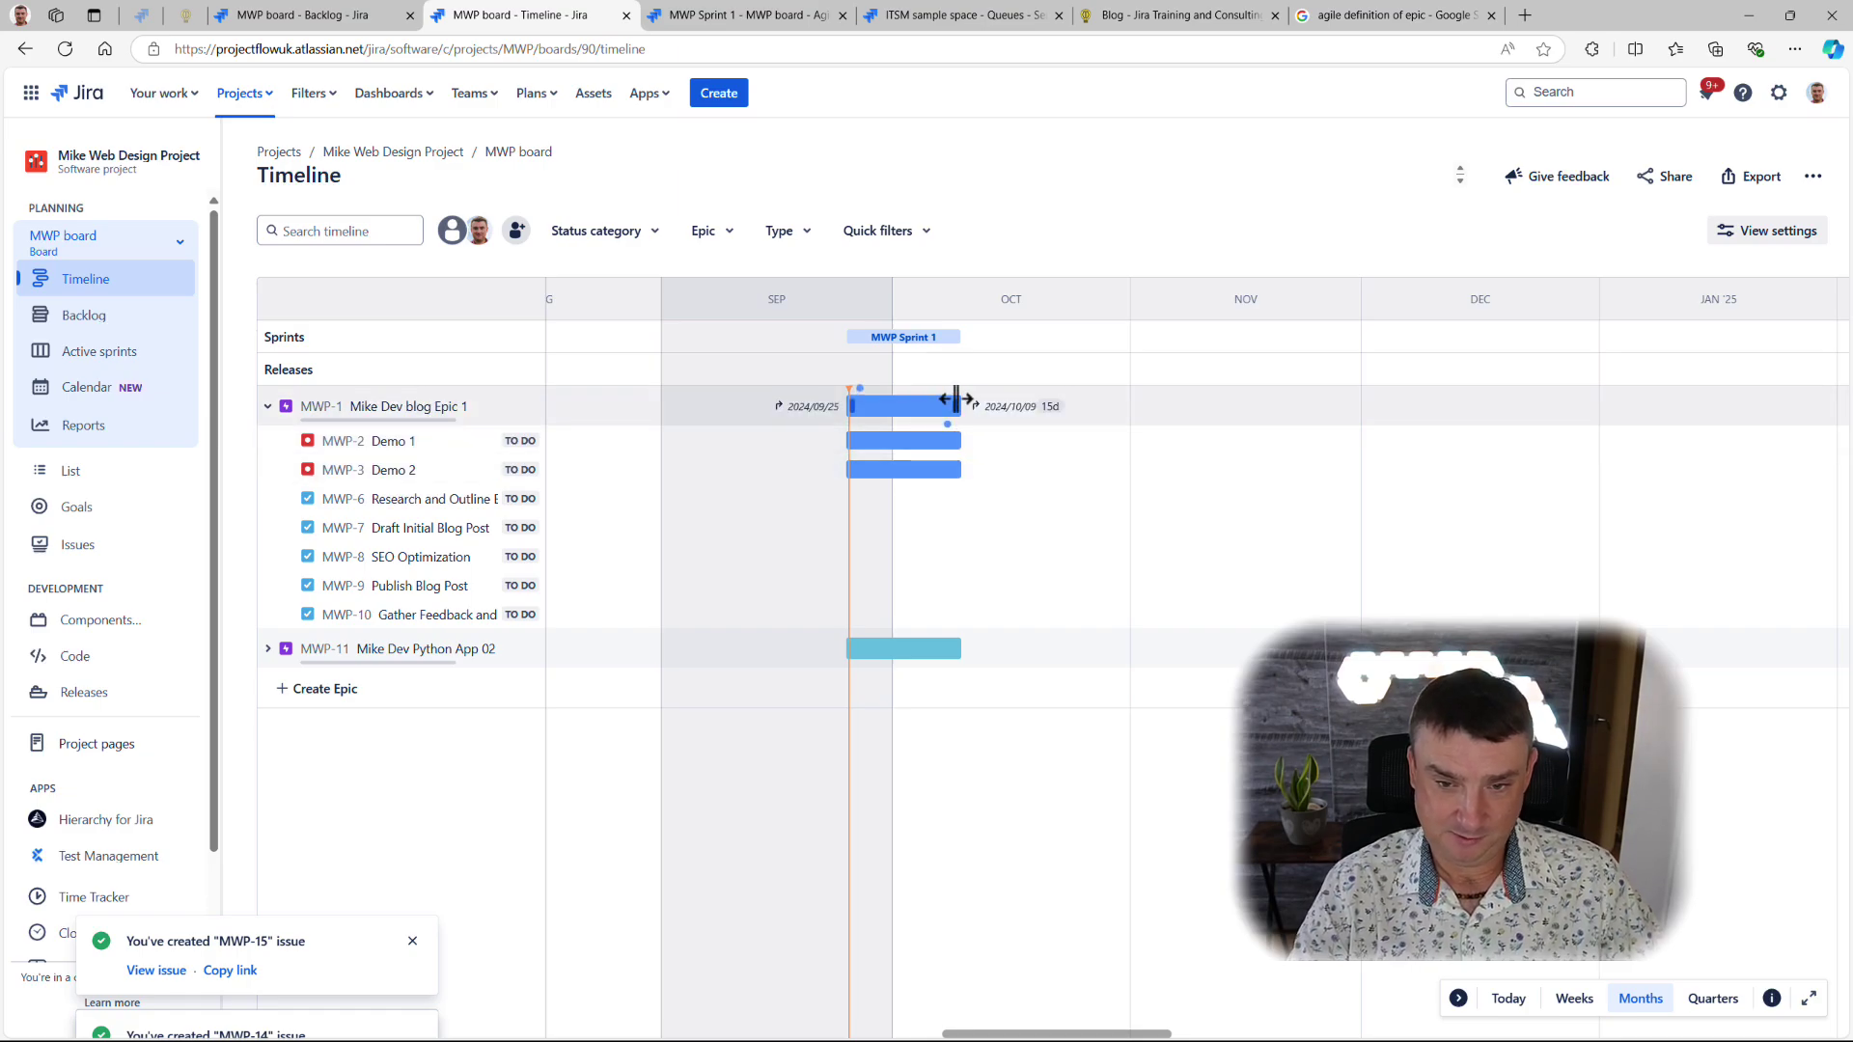
pyautogui.moveTo(976, 407); pyautogui.dragTo(1065, 407)
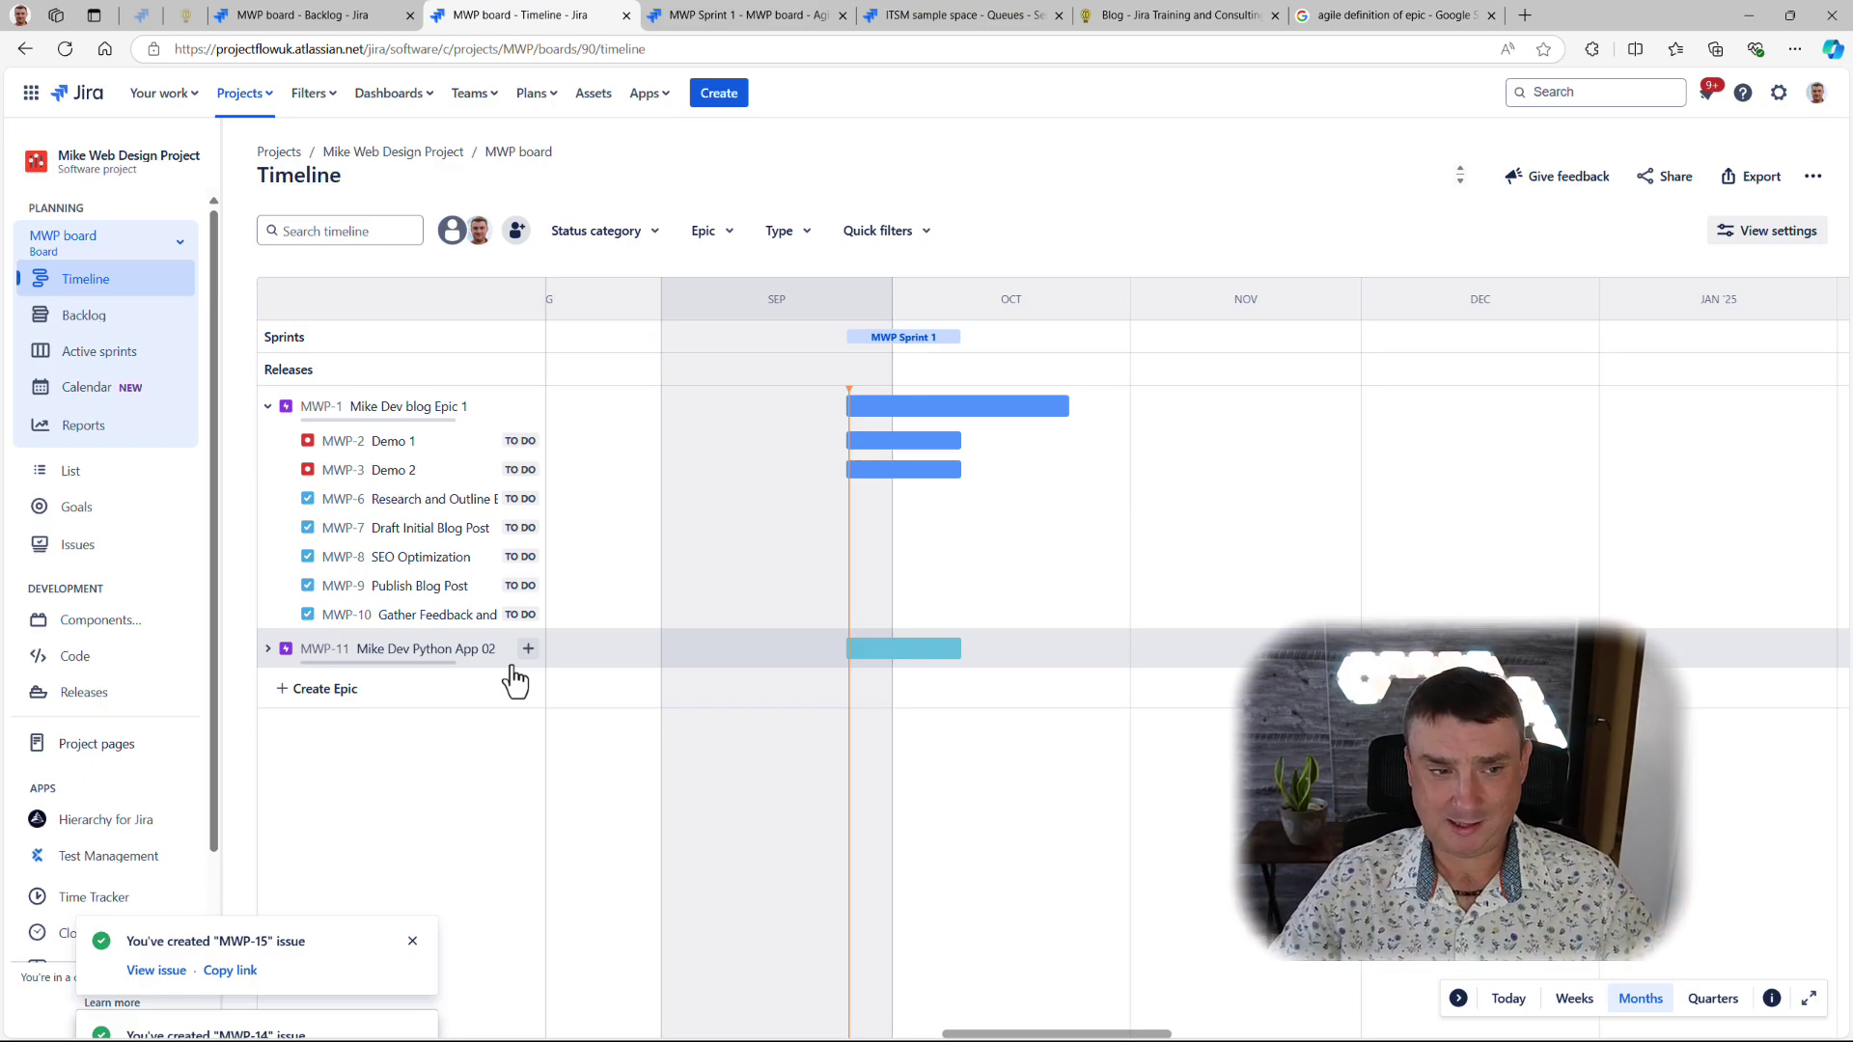
pyautogui.click(84, 315)
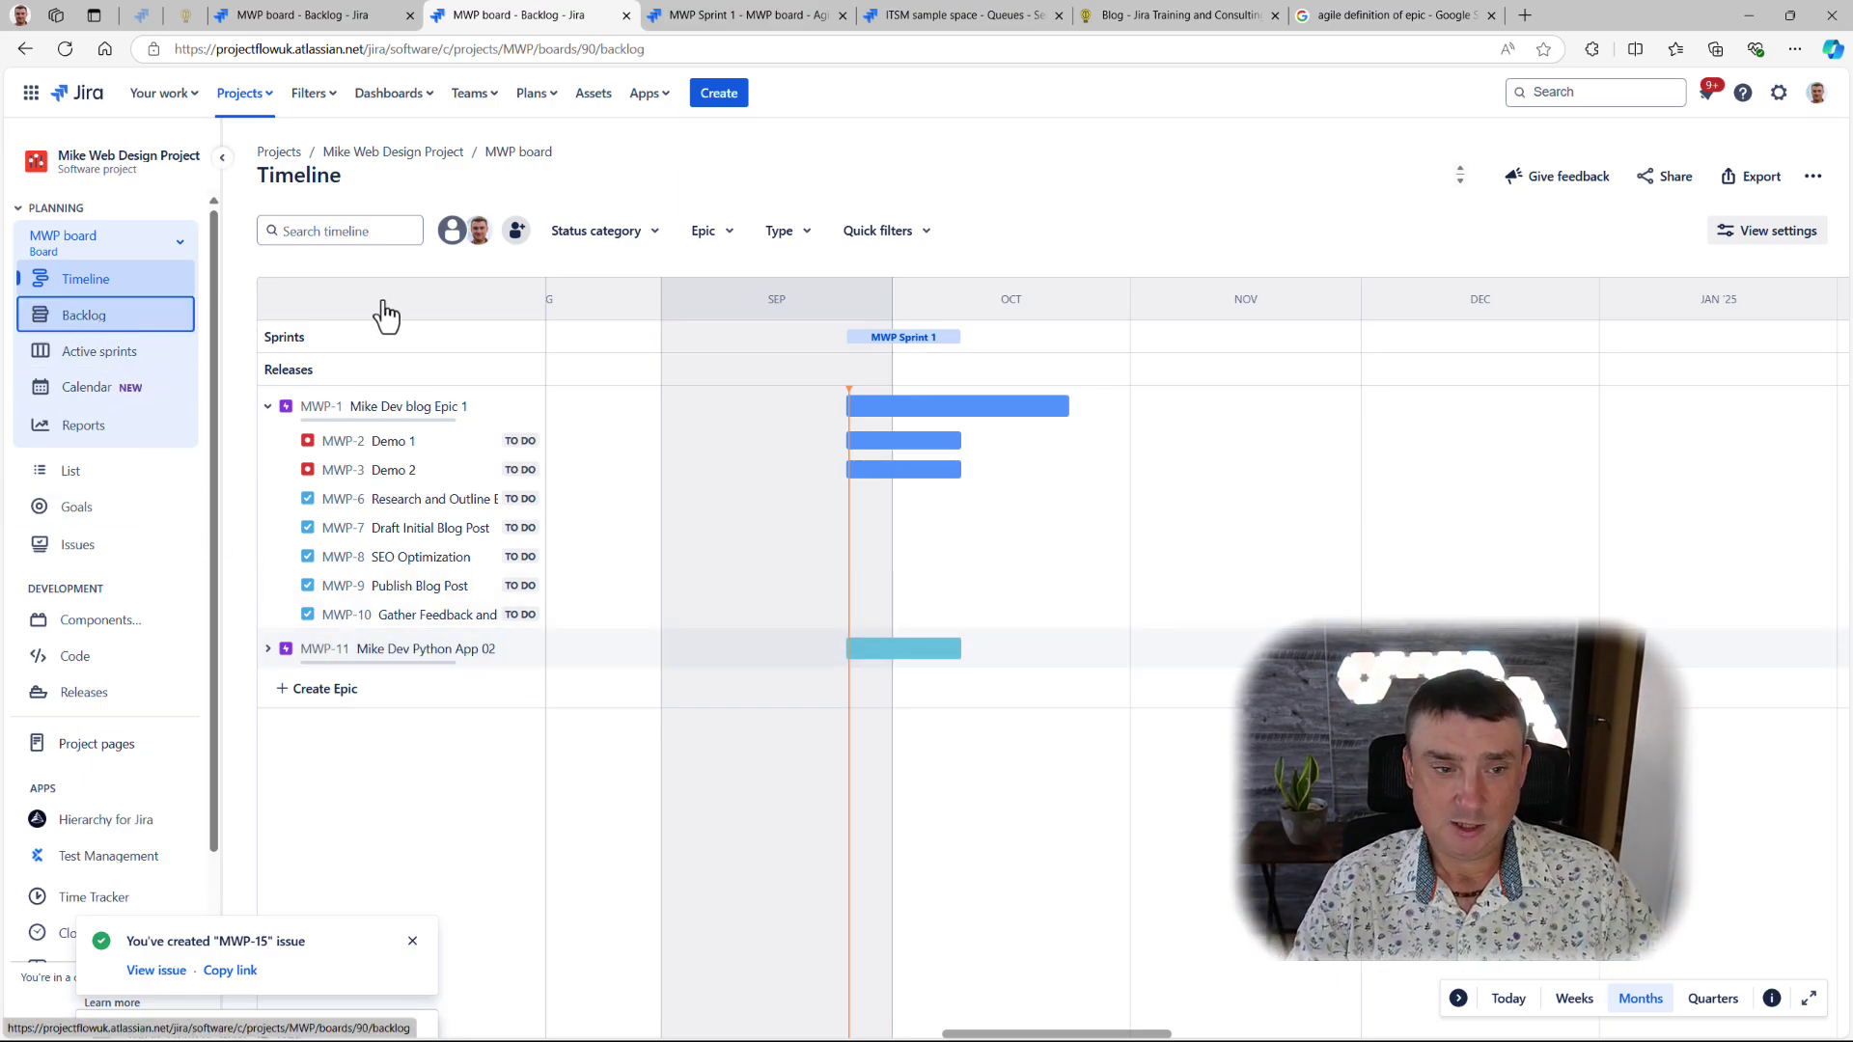